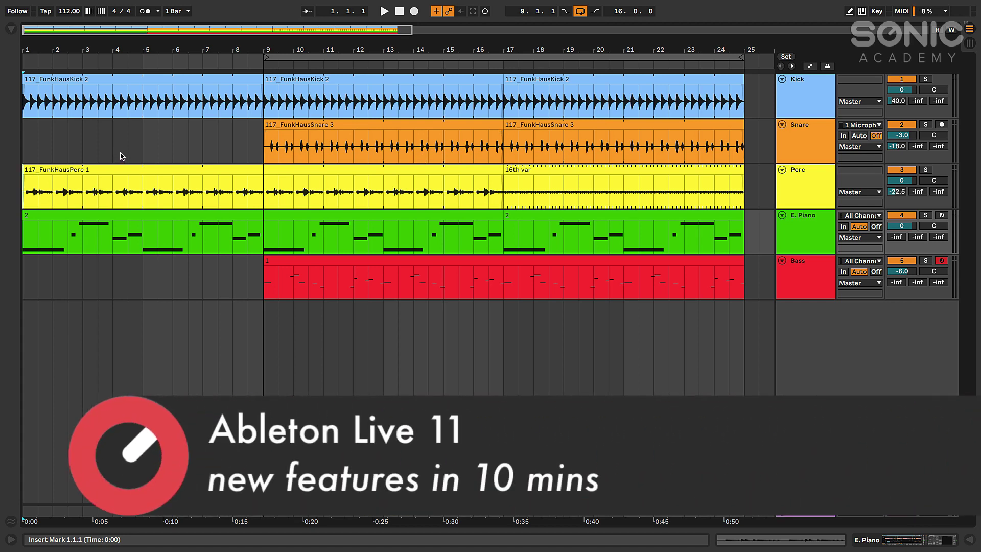
- Start playback, zoom out to show bars 1–25, and select the Bass track
key(space)
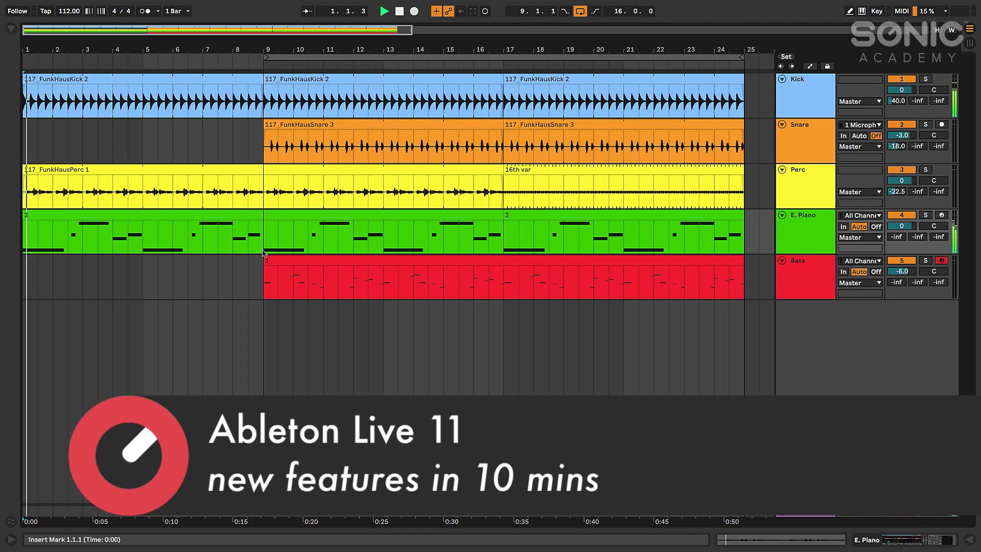
key(plus)
key(minus)
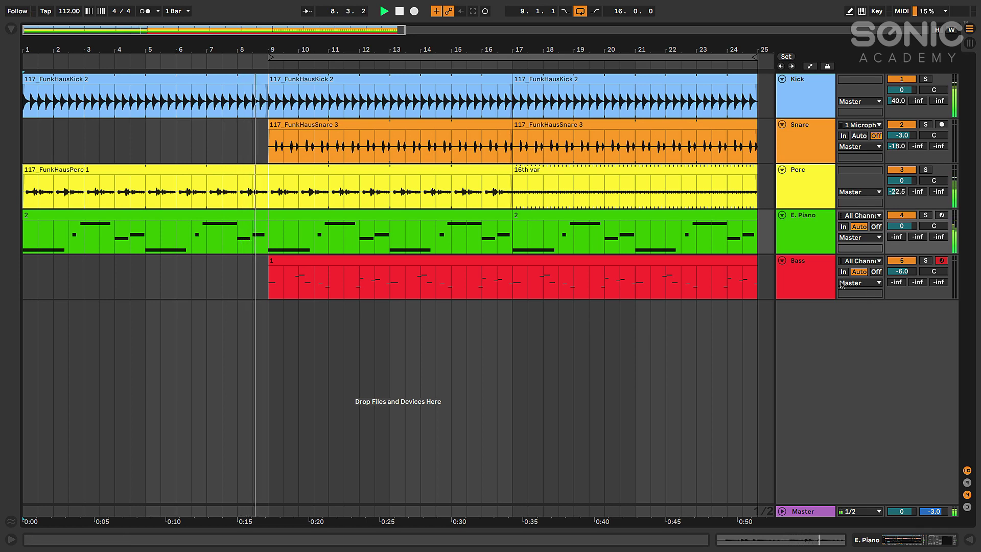
click(815, 275)
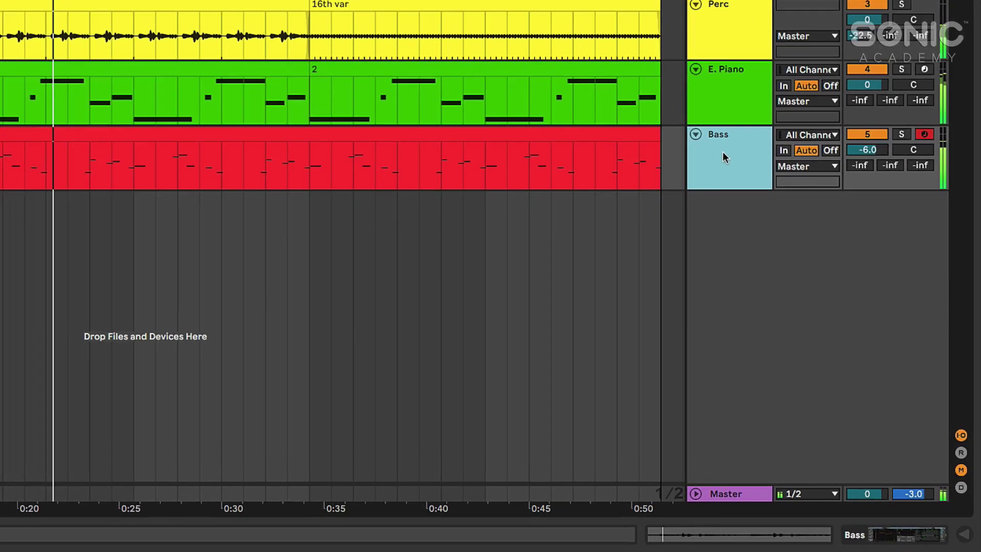
- Show the Bass track's take lanes and select the looped range, bars 9 to 25
right_click(723, 145)
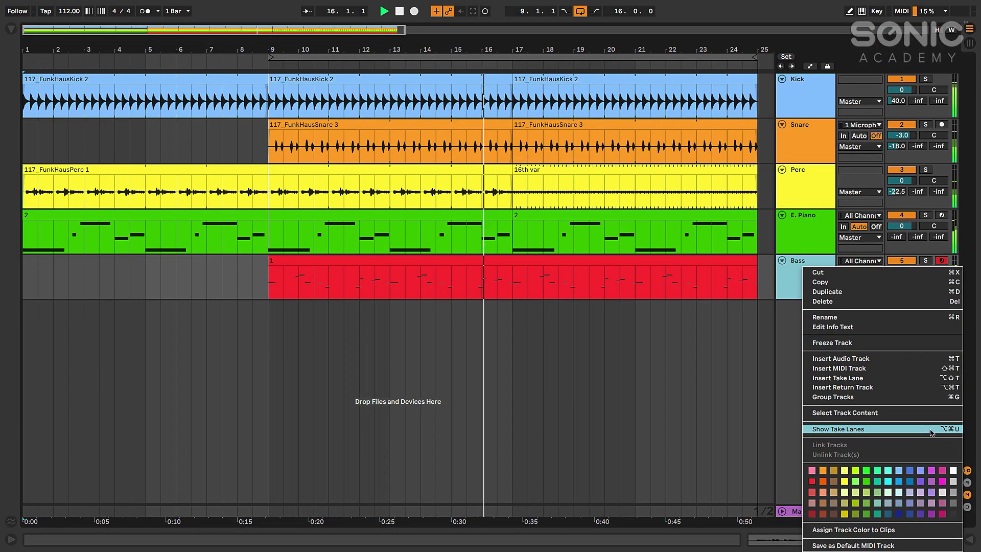
click(931, 426)
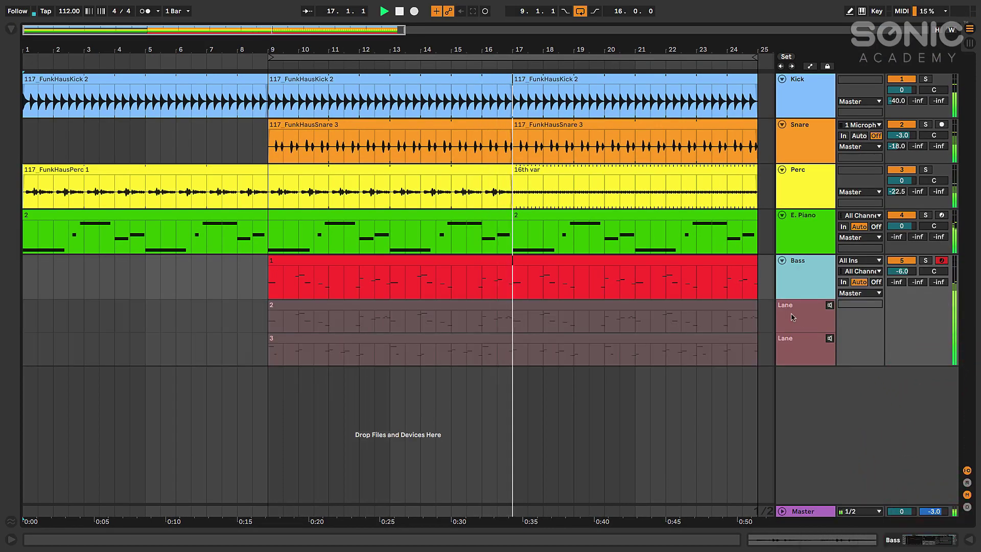
click(501, 56)
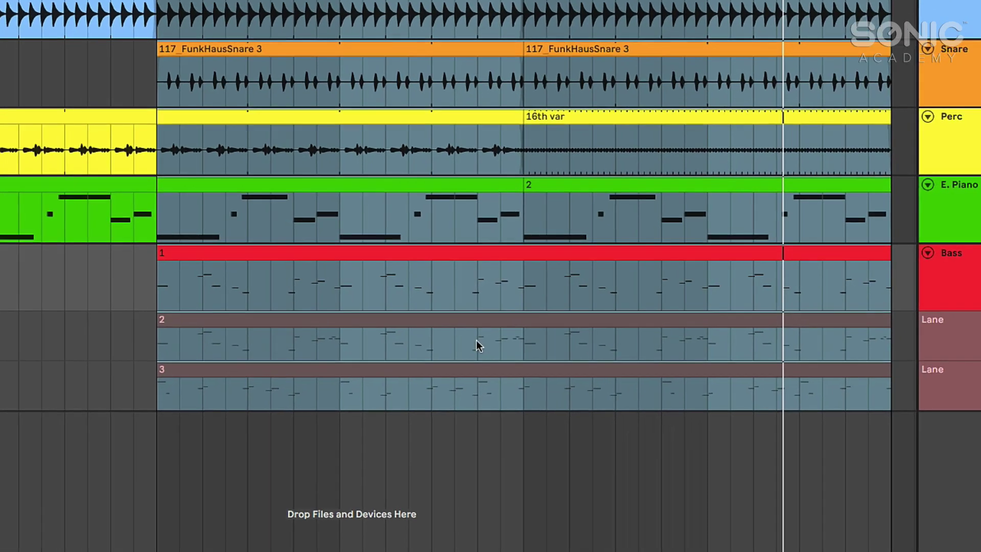
- Comp one bar and a late section from take lane 2, plus two beats from lane 3, into Bass
drag(481, 318, 511, 321)
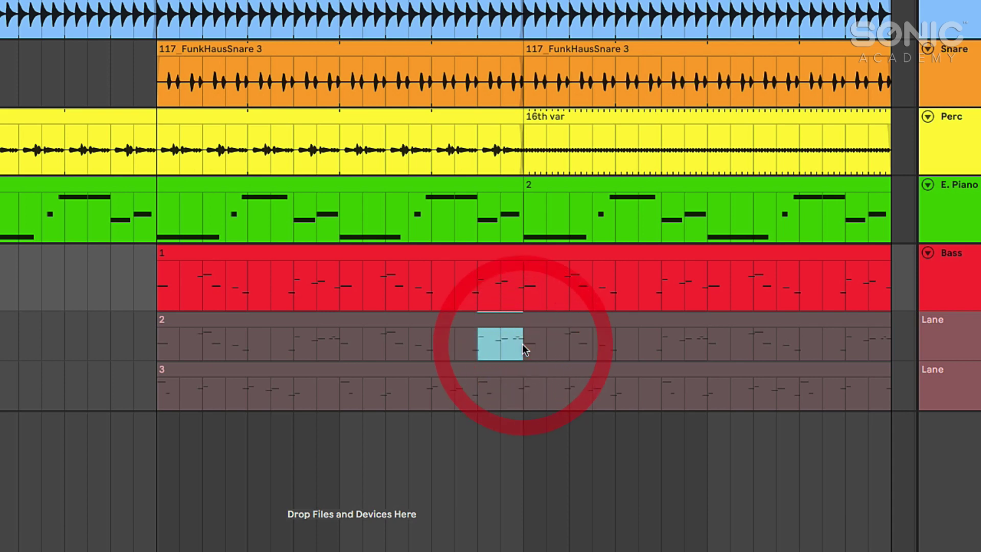
key(Return)
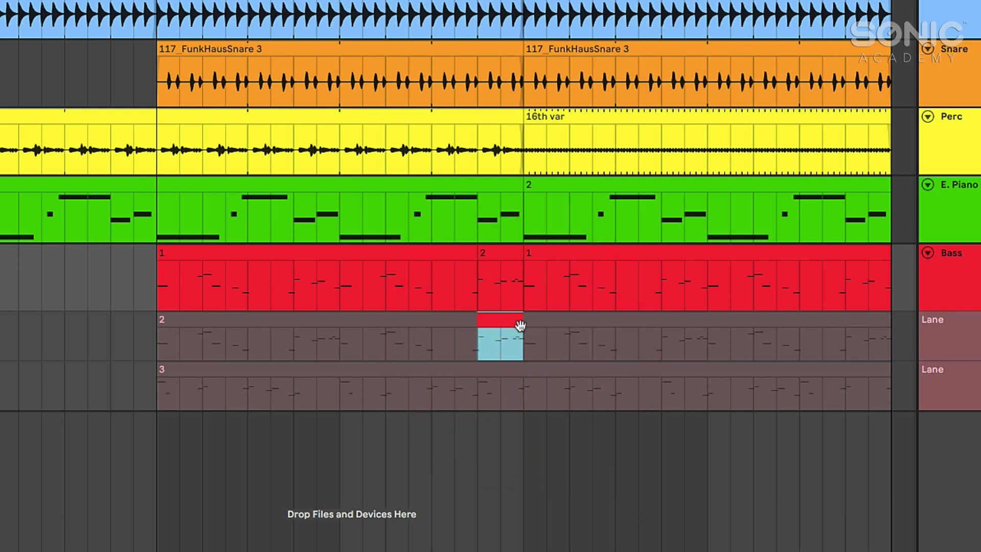
scroll(810, 412, right, 2)
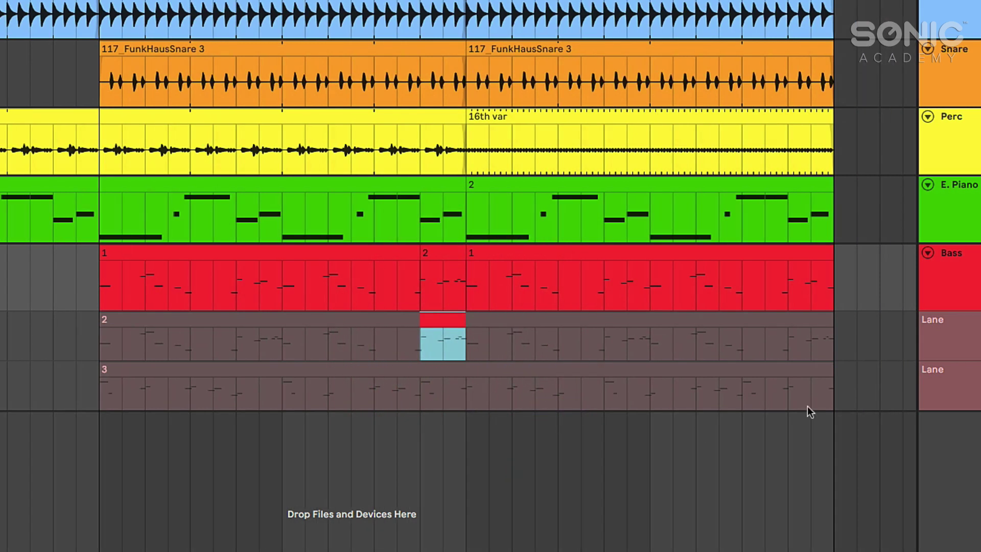
click(787, 339)
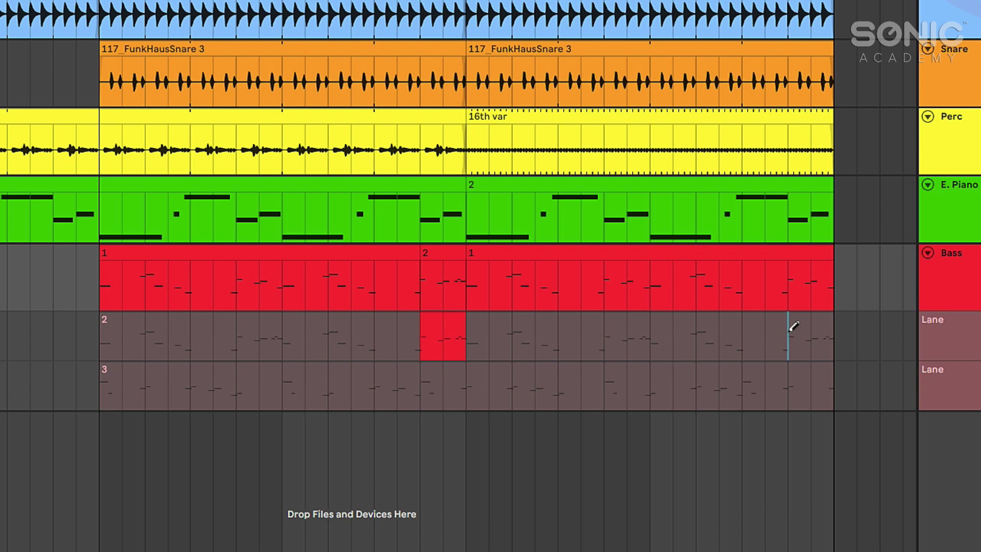
click(811, 327)
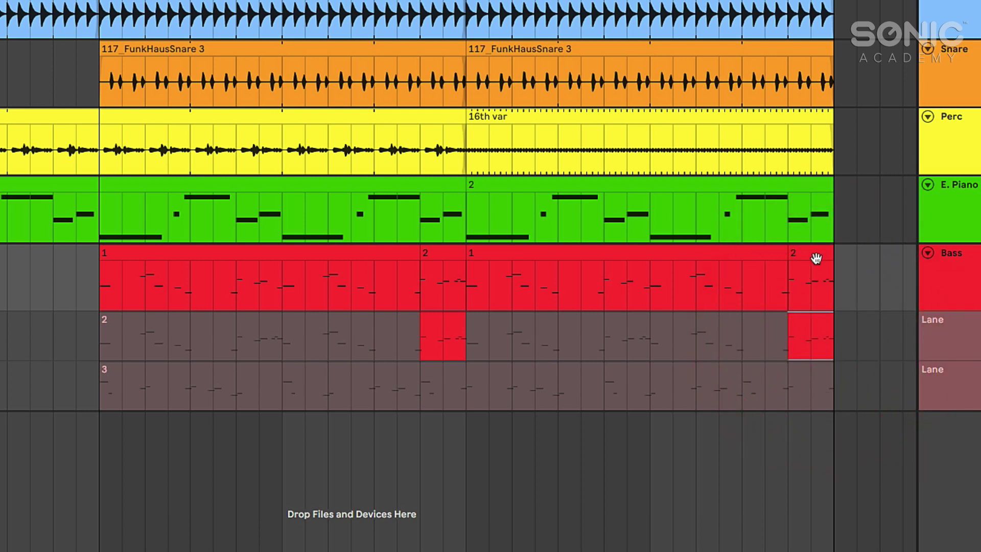
click(373, 283)
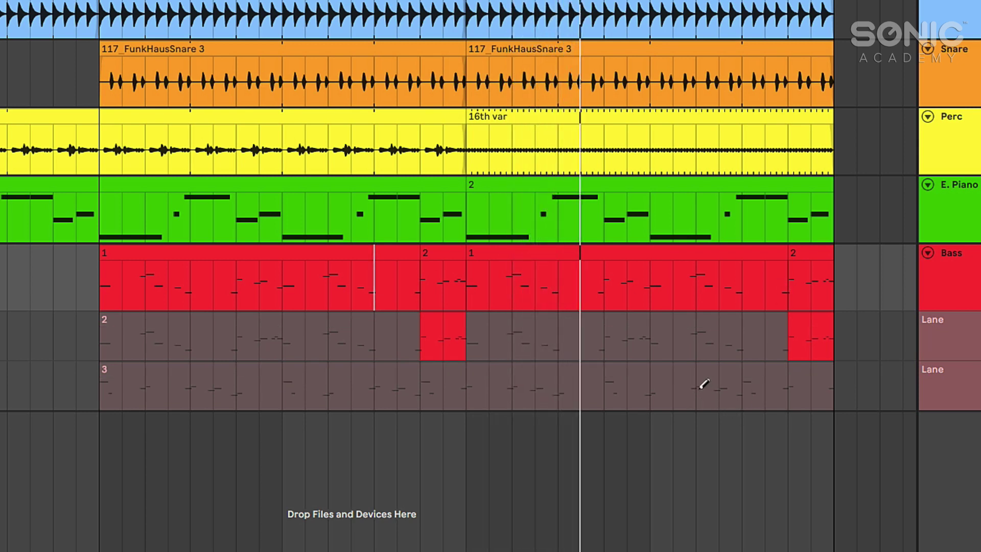
drag(700, 387, 737, 390)
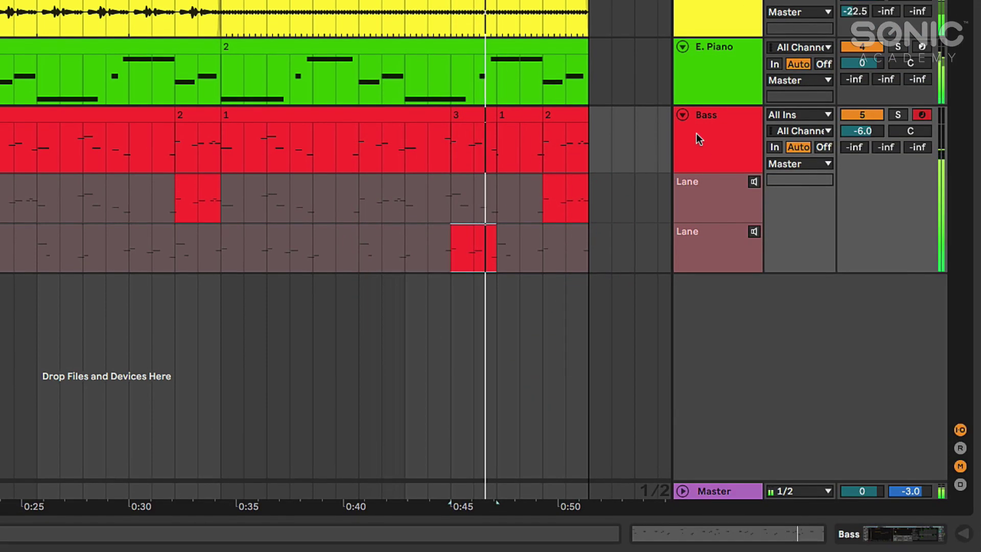
- Hide the Bass take lanes and widen the arrangement view slightly
right_click(943, 271)
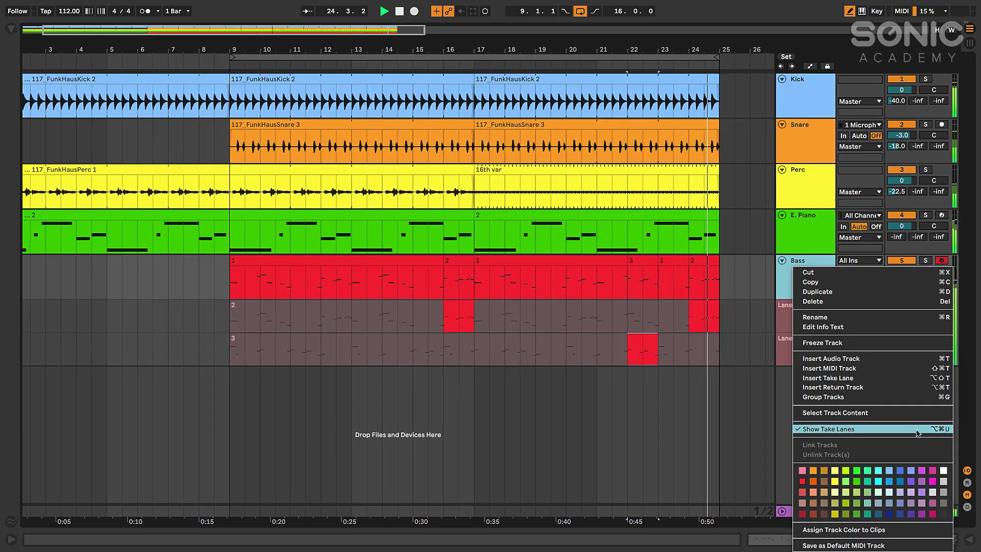
click(884, 368)
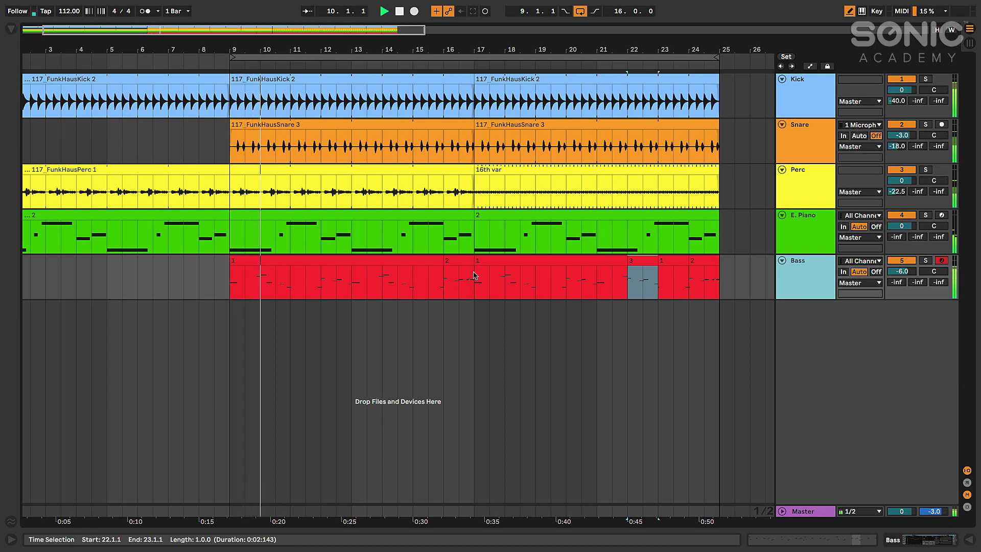
mouse_move(353, 48)
mouse_down()
mouse_move(352, 61)
mouse_move(347, 51)
mouse_up()
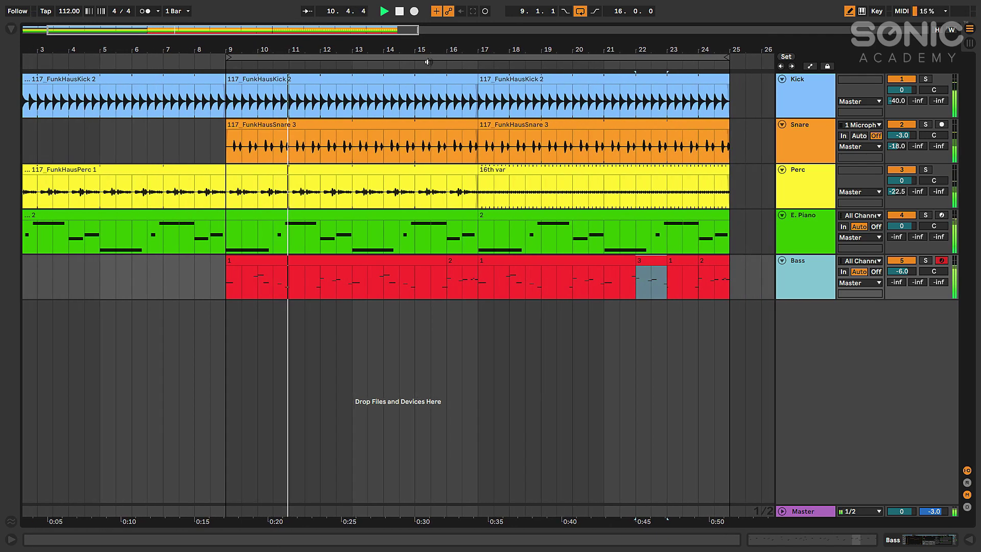
drag(187, 44, 236, 46)
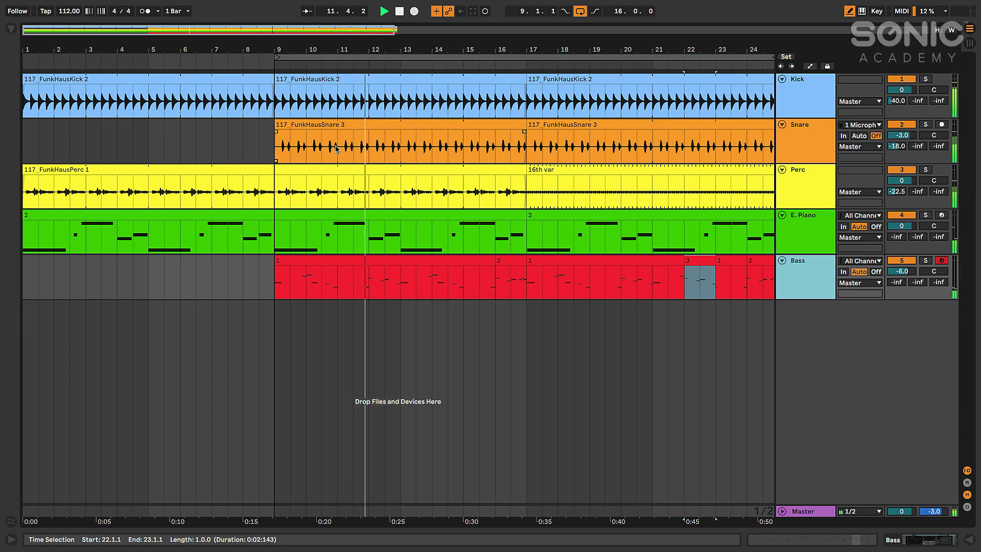
- Open the browser on the Grooves library and widen the browser panel
click(12, 30)
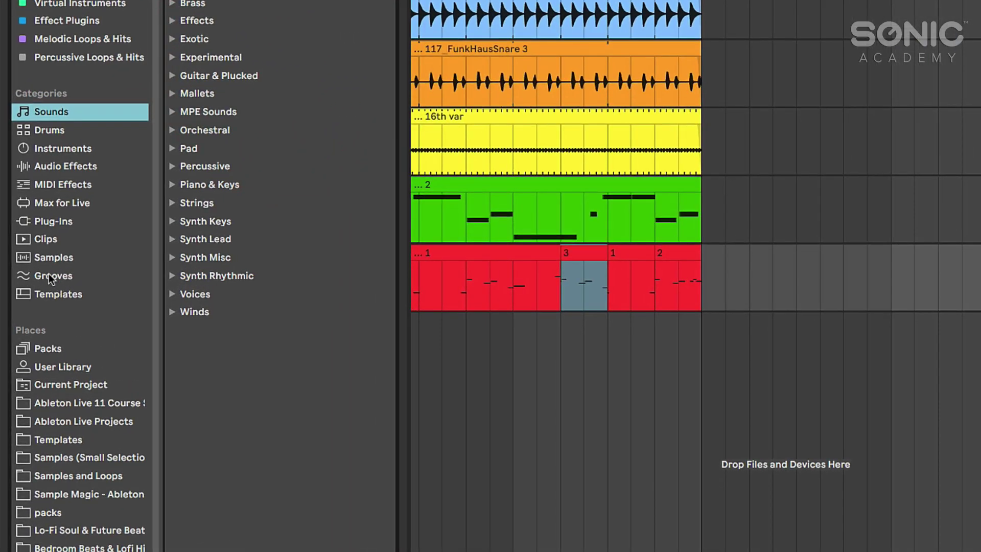
click(51, 277)
click(48, 294)
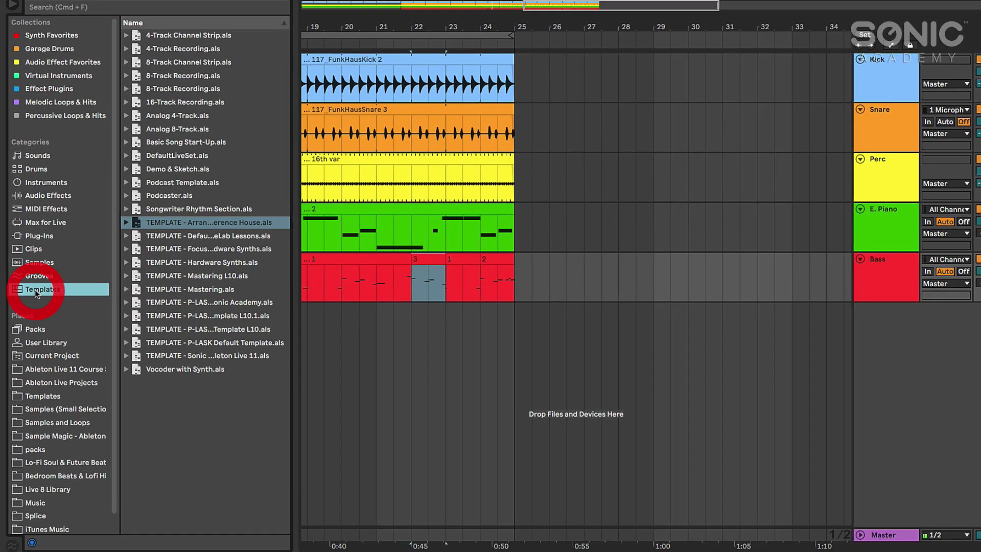
click(40, 275)
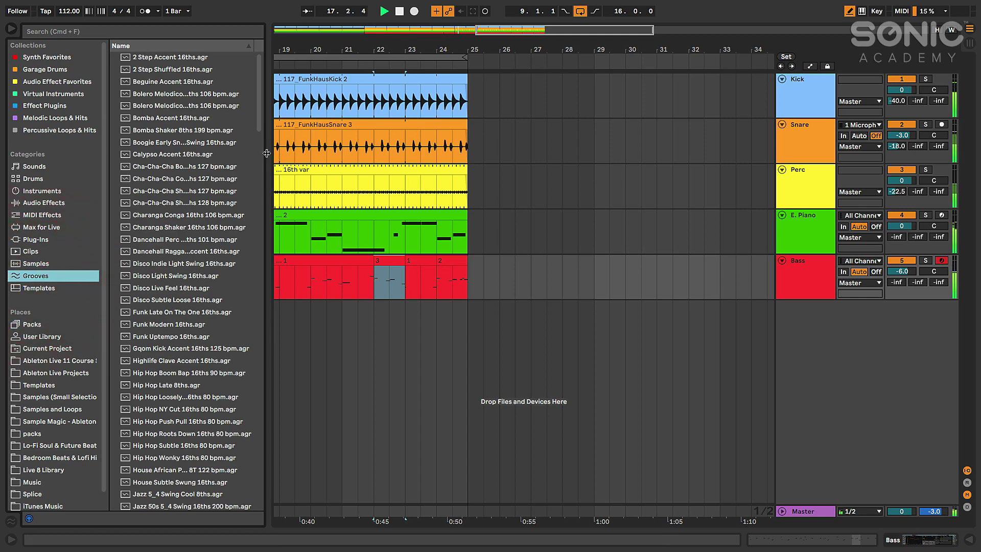
drag(266, 154, 321, 154)
scroll(157, 146, down, 5)
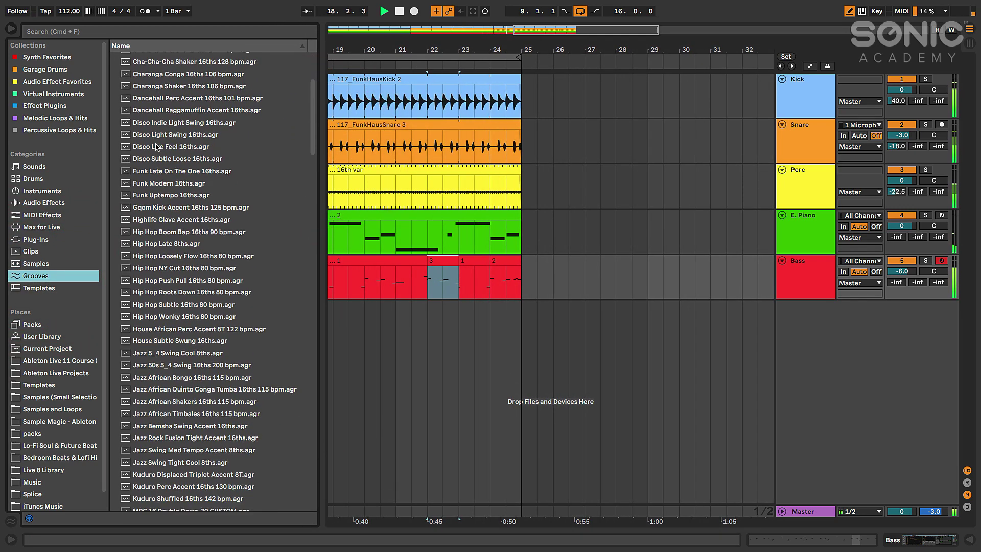
scroll(157, 147, up, 5)
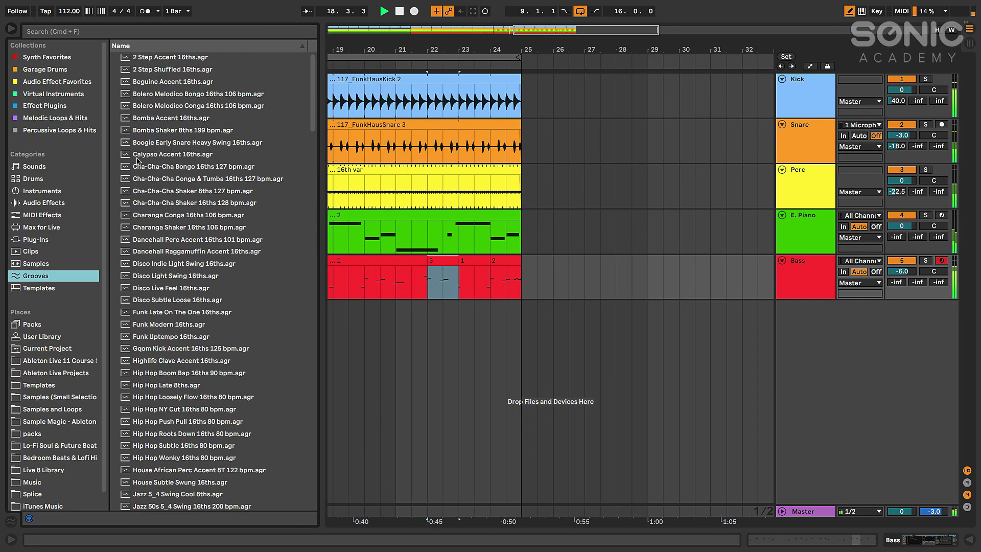
- Show the Groove Pool's four grooves and list the Templates sets in the browser
click(11, 522)
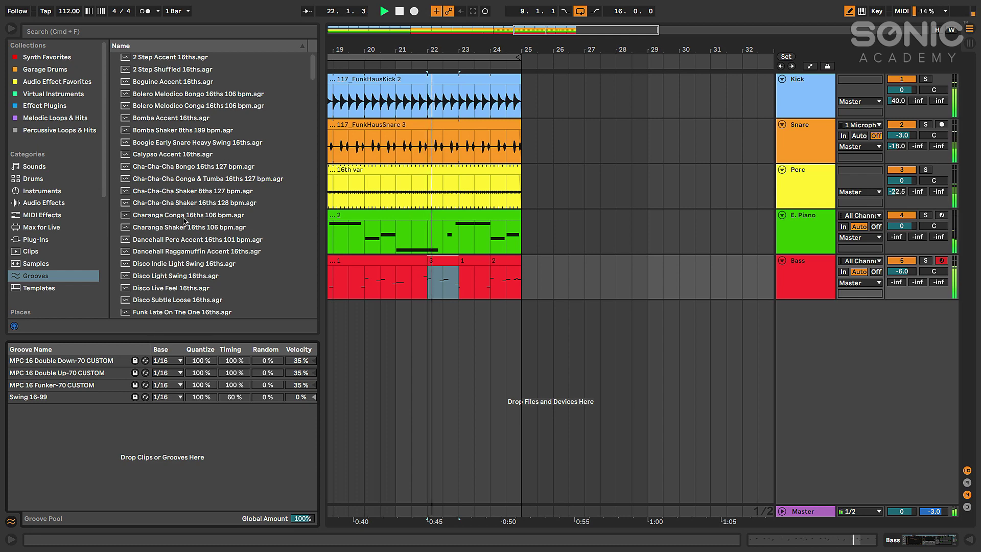
scroll(185, 220, down, 15)
scroll(185, 220, down, 10)
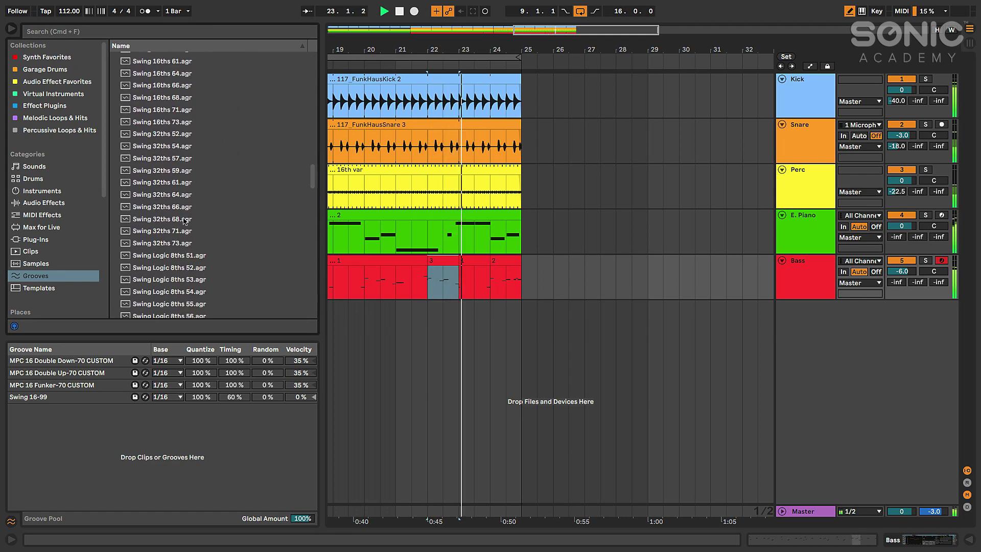
click(38, 289)
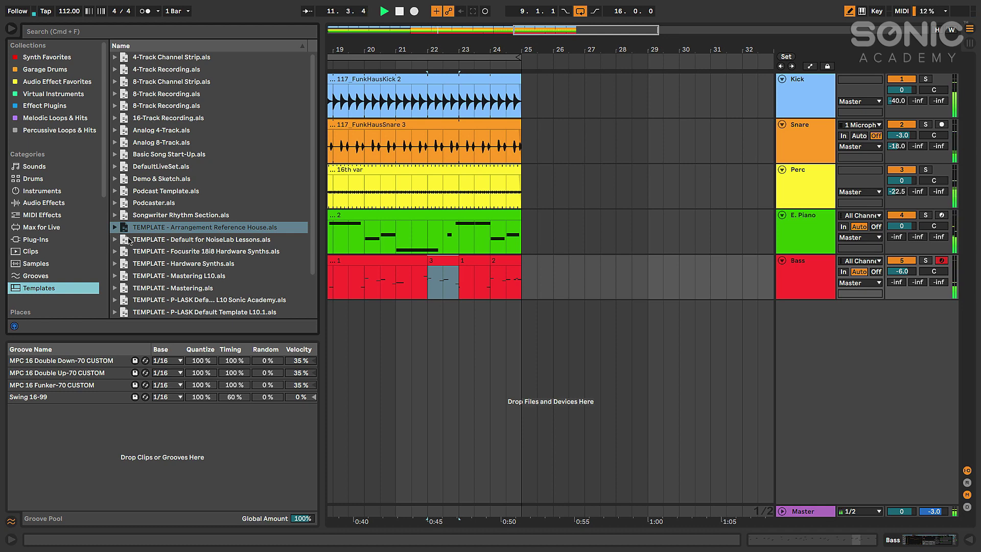
scroll(255, 159, down, 2)
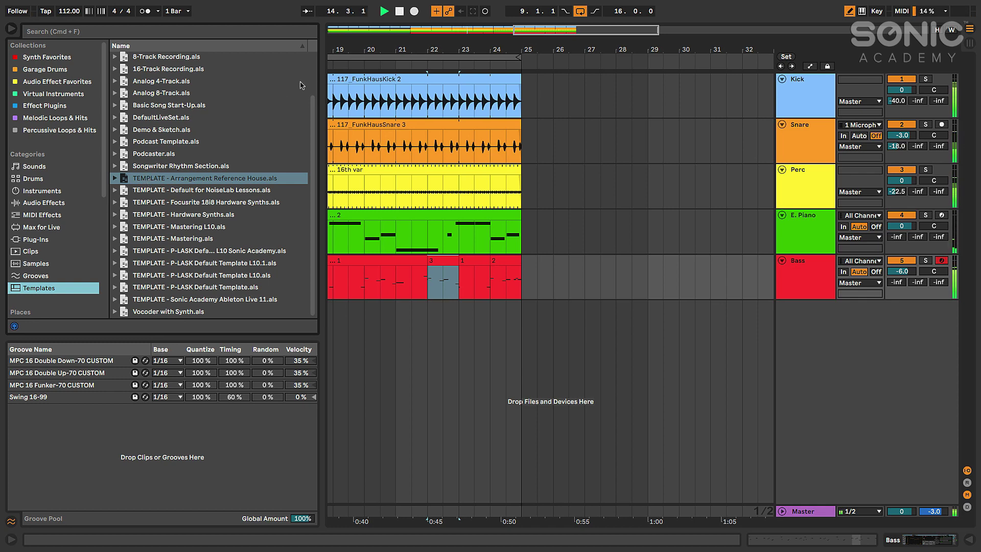
drag(319, 66, 316, 66)
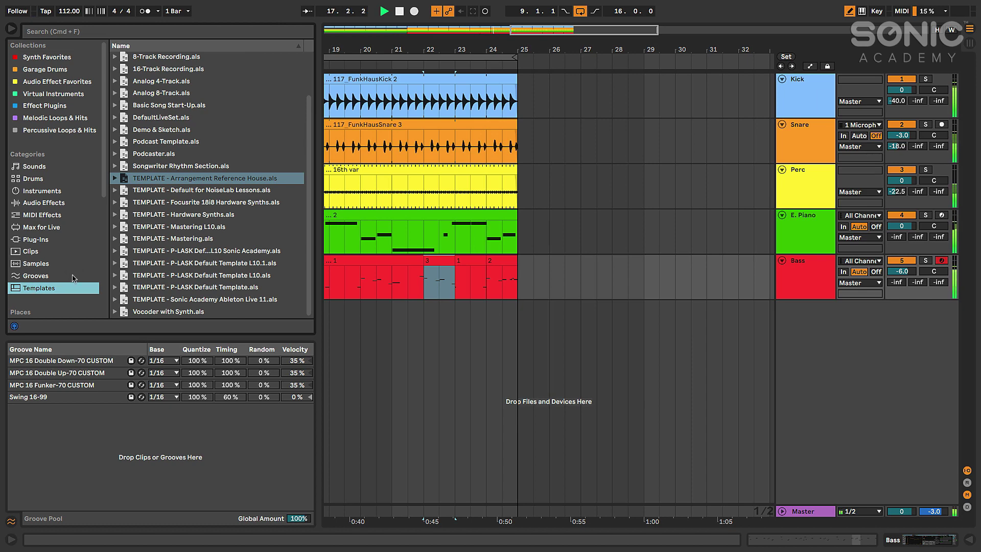
- List the Audio Effects folders, Delay & Loop through Utilities, in a slightly narrower browser
click(60, 203)
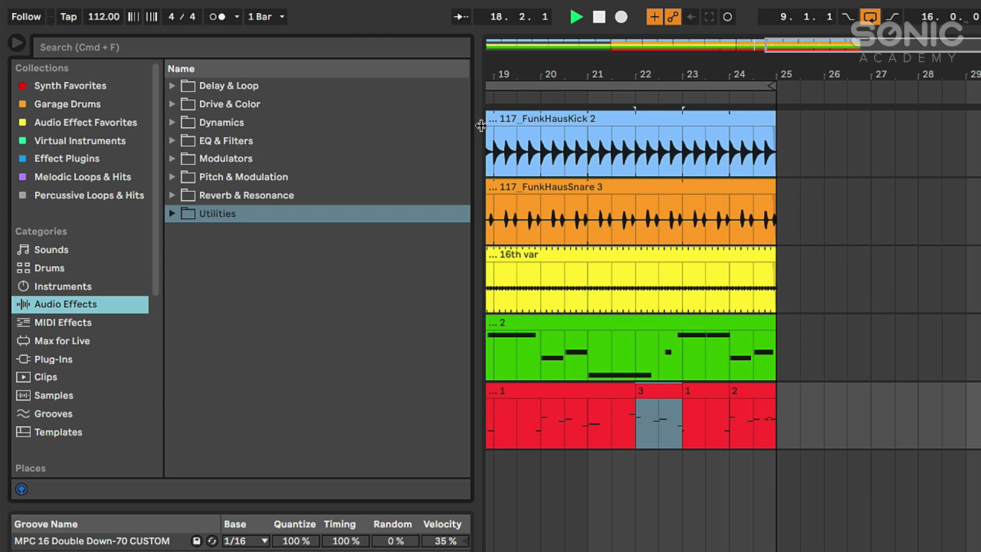
drag(319, 84, 314, 83)
drag(471, 126, 468, 126)
click(224, 86)
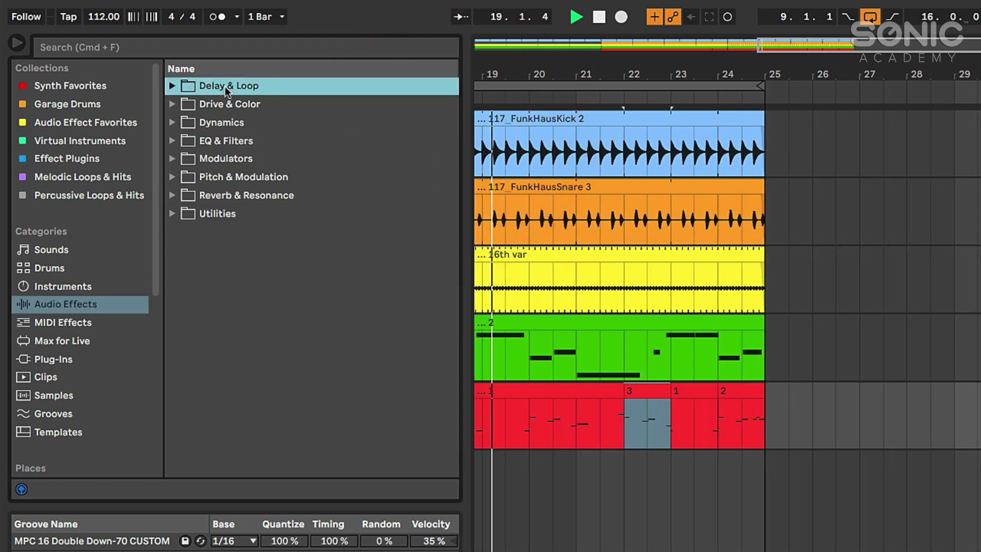
click(225, 102)
click(216, 122)
click(215, 140)
click(215, 159)
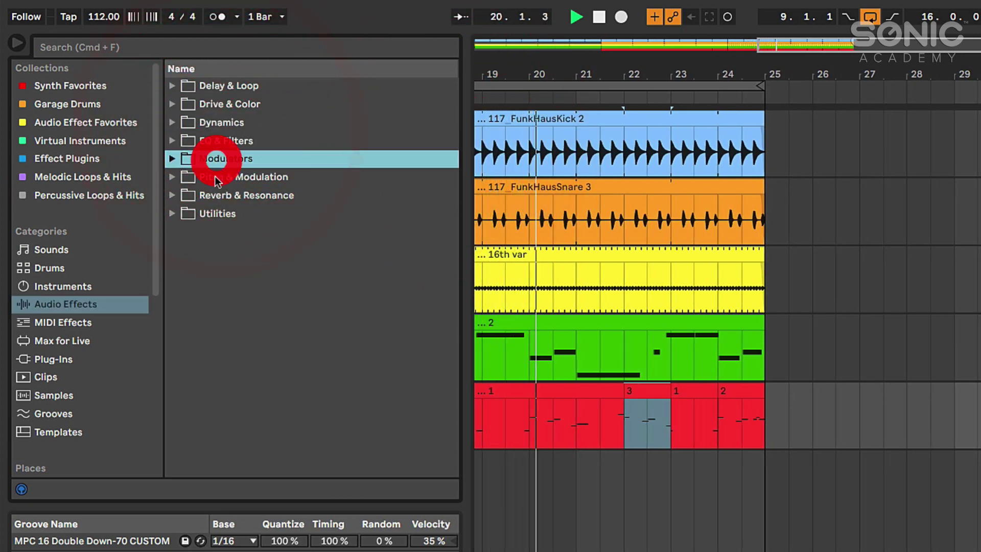
click(214, 177)
click(214, 195)
click(215, 214)
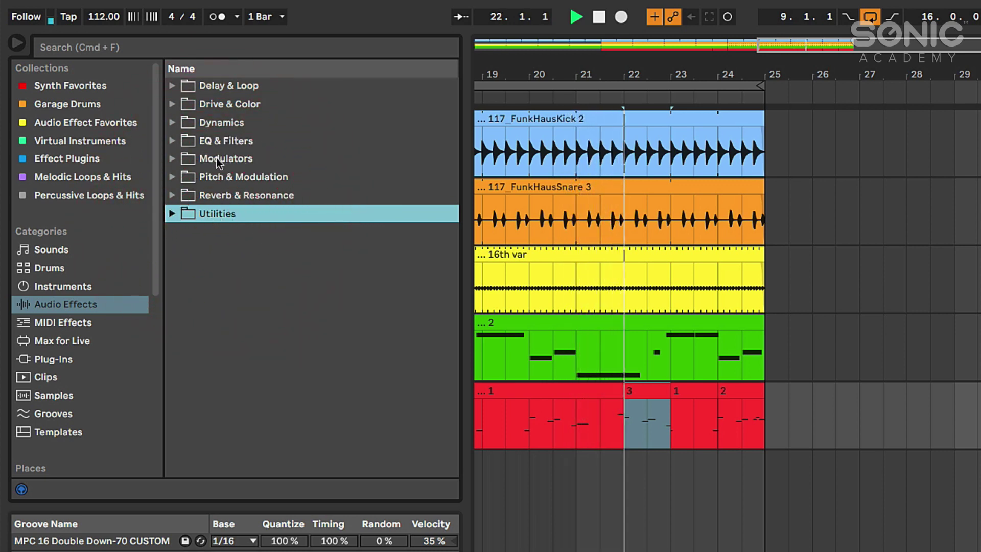
- Expand Pitch & Modulation and select Phaser-Flanger after Chorus-Ensemble
click(172, 177)
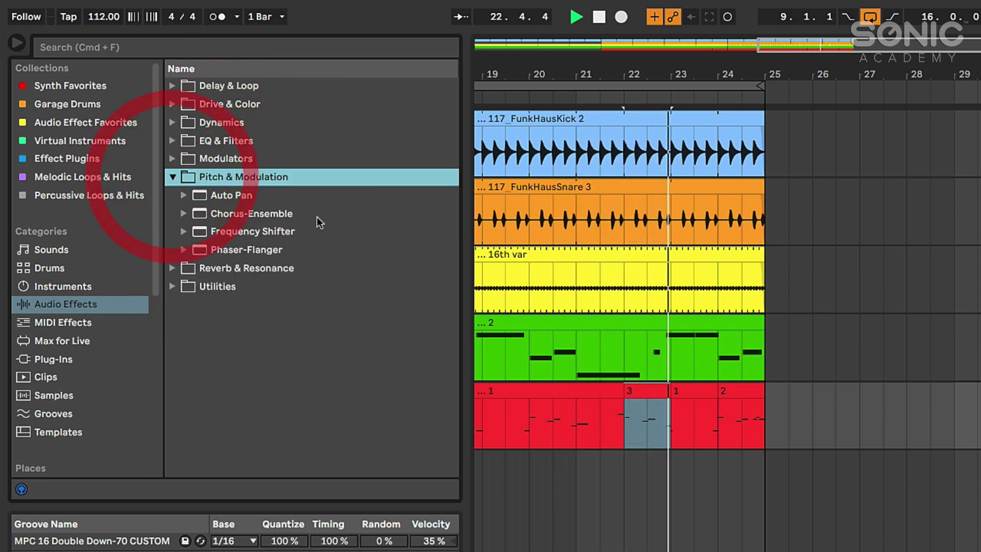
click(220, 217)
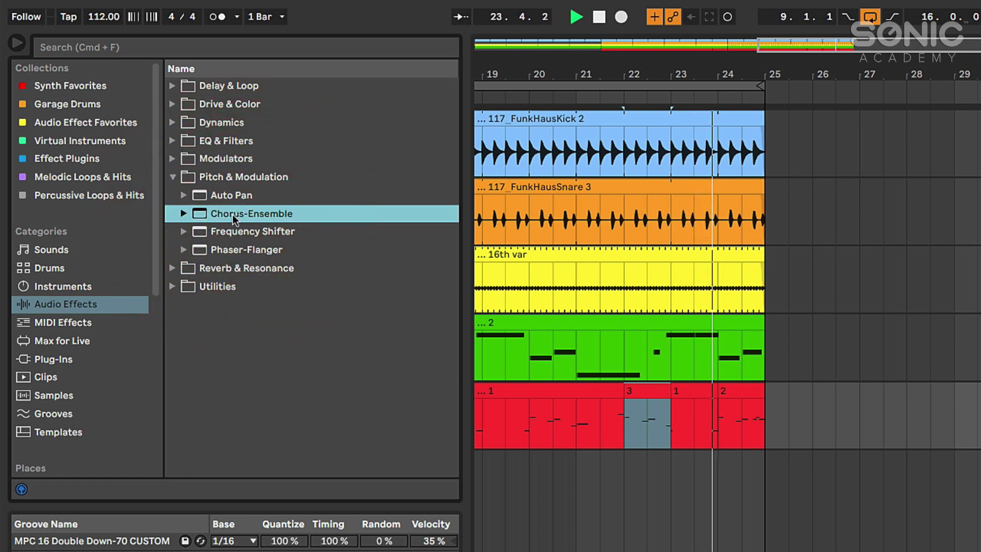
click(241, 249)
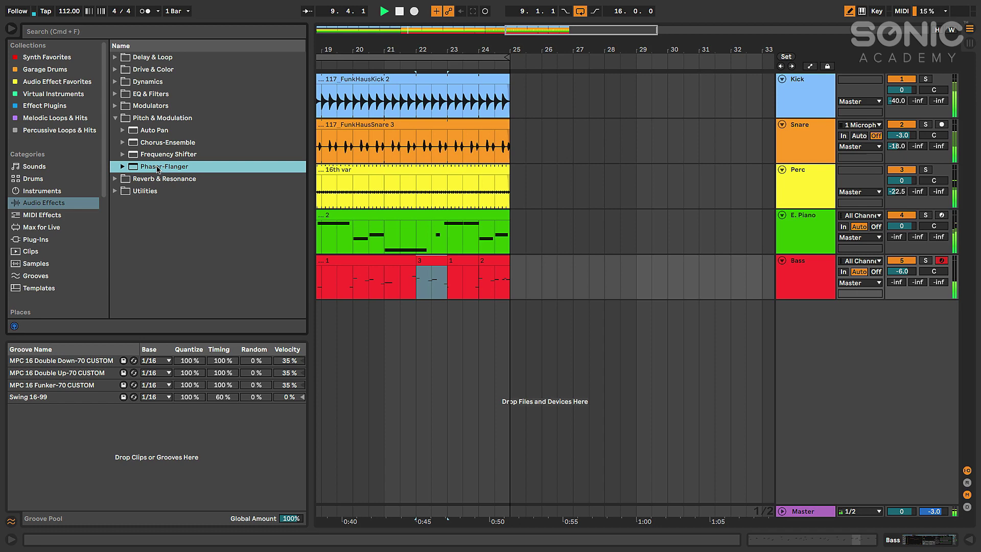
- Open the E. Piano device chain, start playback, and solo the E. Piano track
double_click(802, 227)
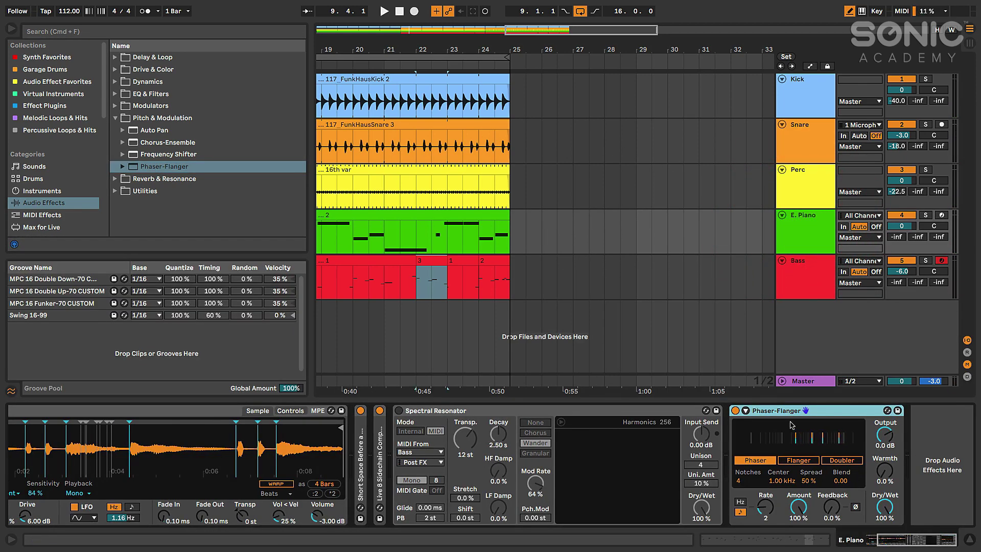
click(772, 413)
key(space)
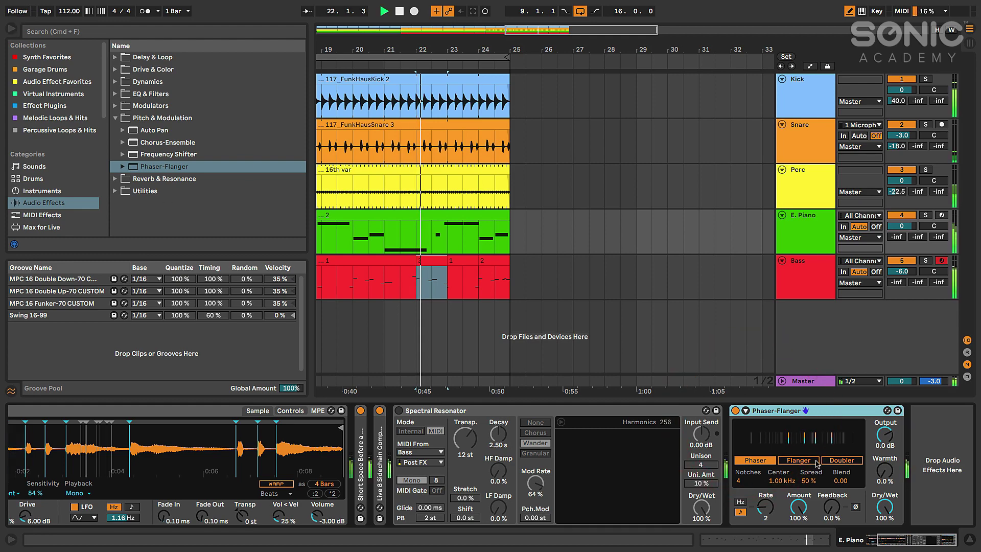
click(925, 215)
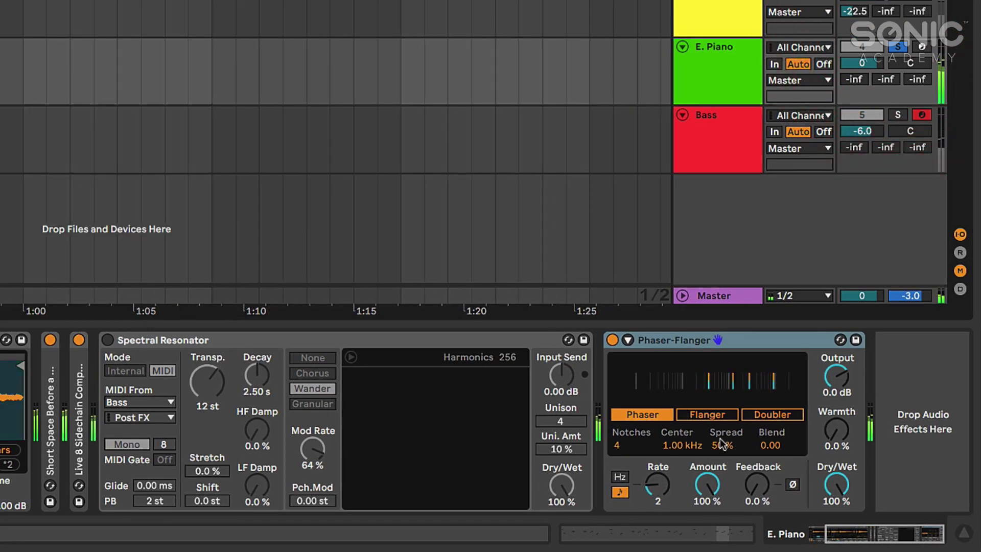
click(680, 440)
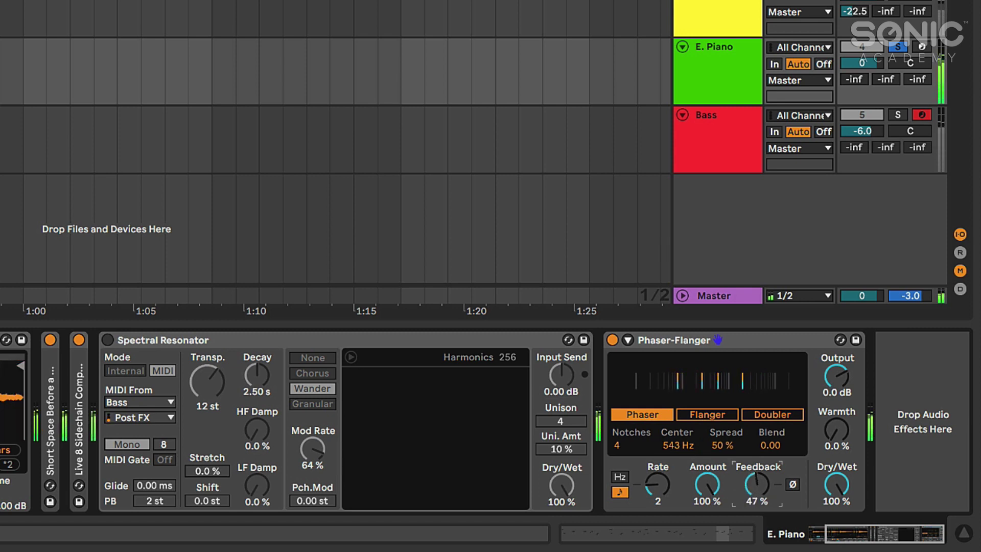
- Audition the Phaser-Flanger in Flanger mode with a longer delay time, then in Doubler mode
click(703, 415)
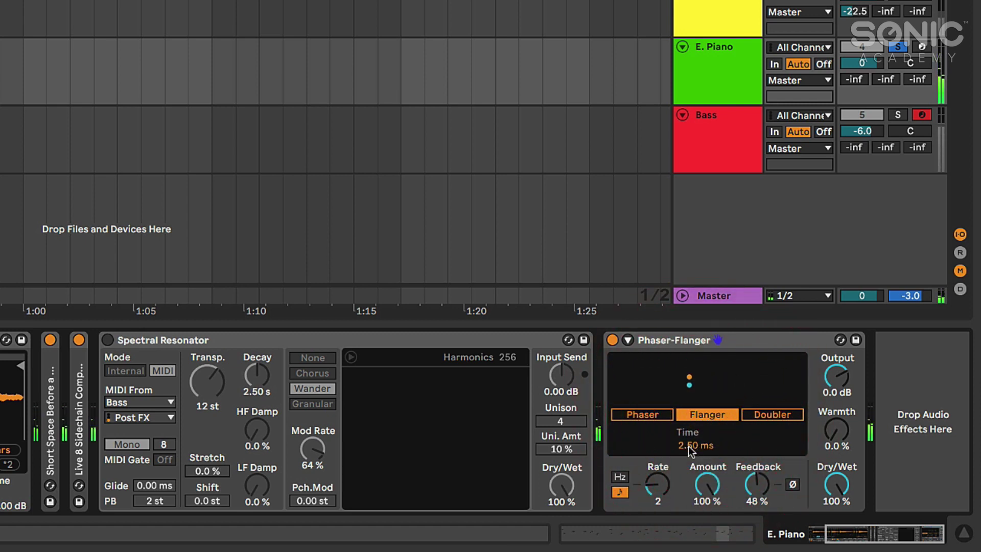
drag(688, 446, 688, 424)
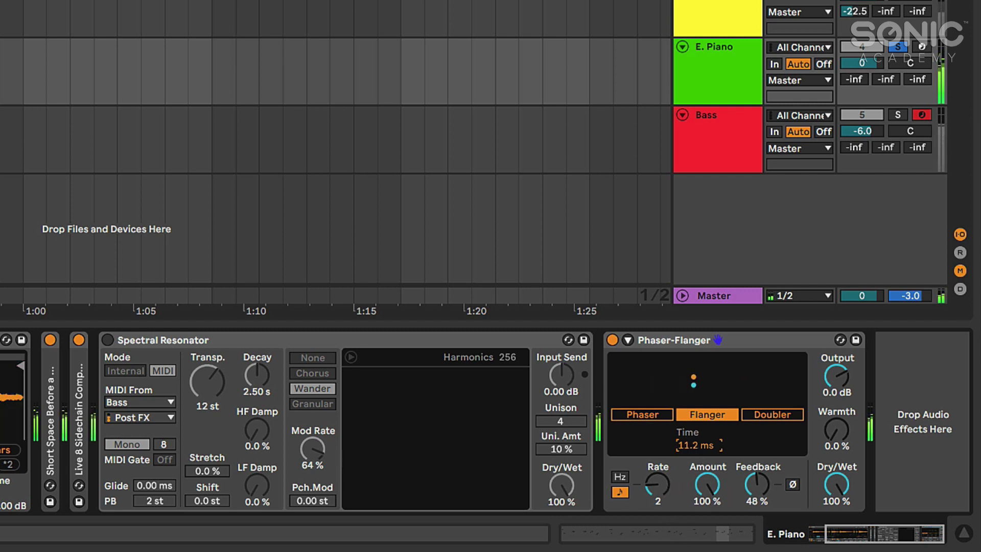
click(680, 341)
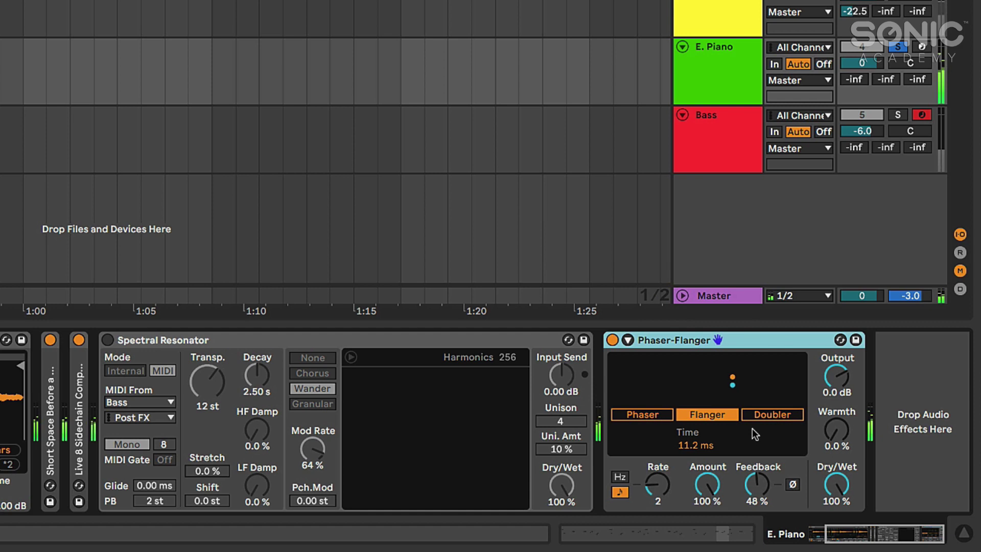
click(758, 415)
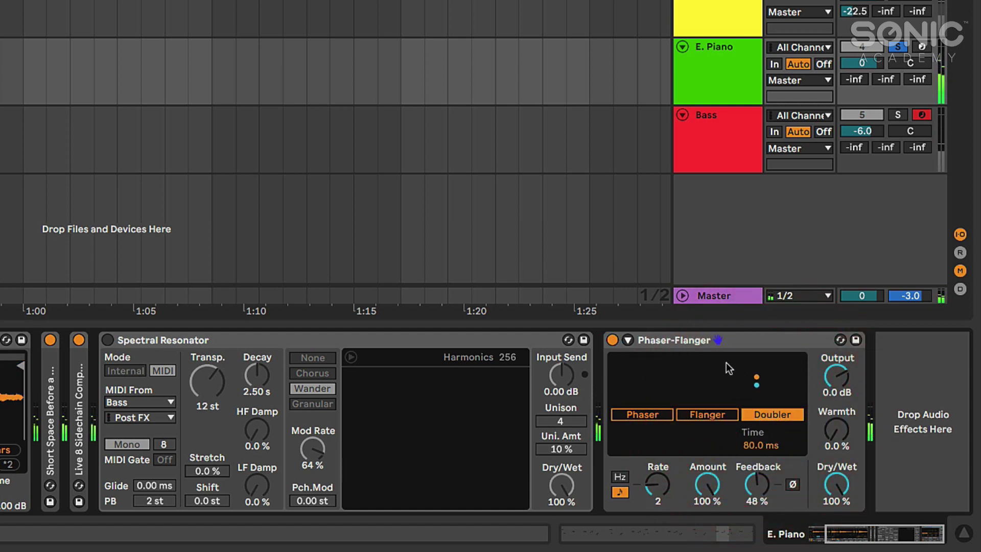
- Delete the Phaser-Flanger so the E. Piano chain ends at Spectral Resonator
click(707, 341)
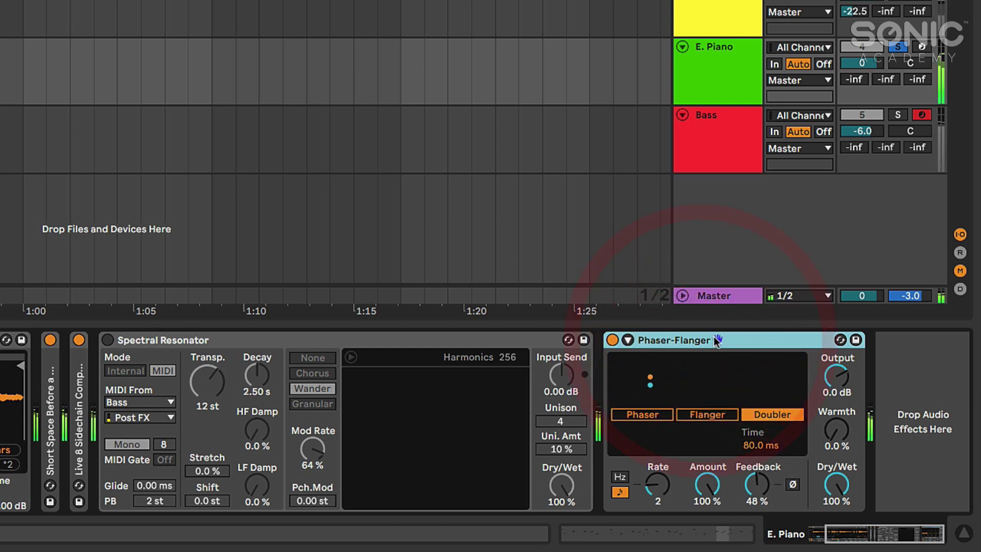
click(676, 340)
key(Delete)
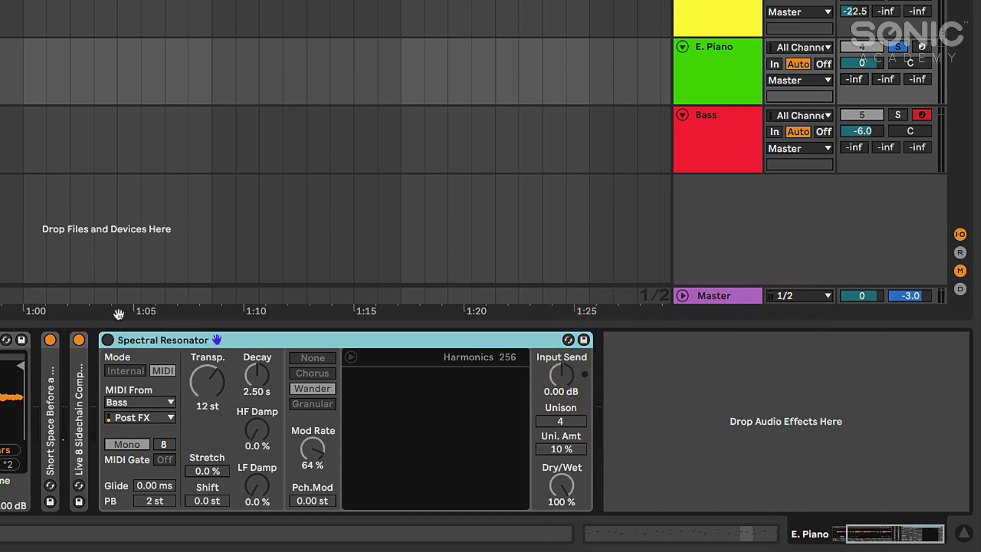
click(136, 345)
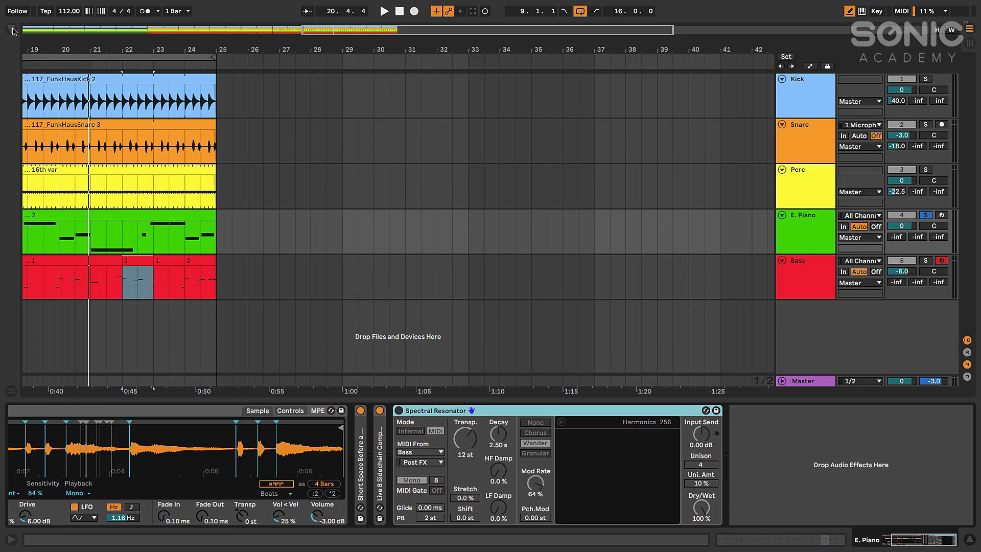
click(13, 29)
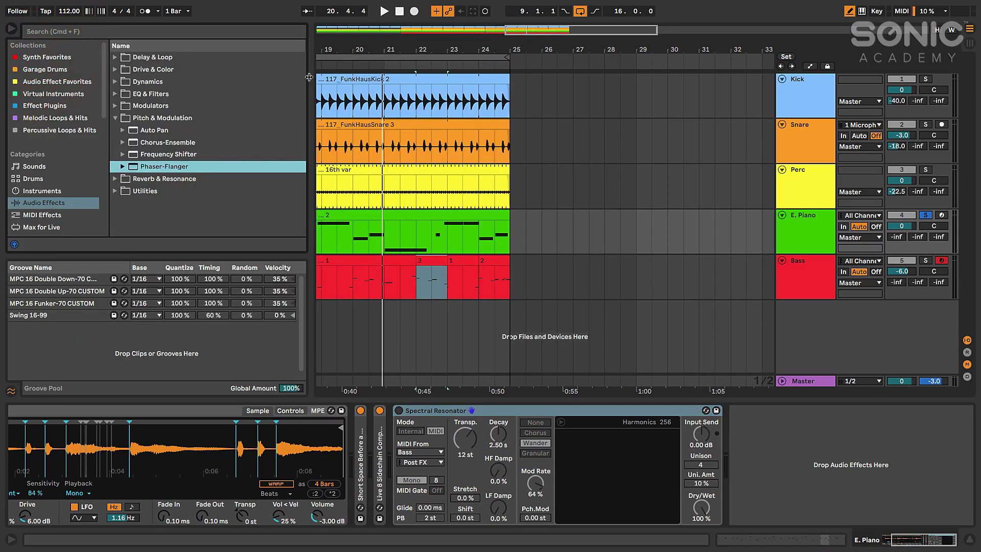
- Hide the Groove Pool, browse the Delay & Loop effects, and expand Reverb & Resonance
drag(309, 77, 304, 77)
click(11, 391)
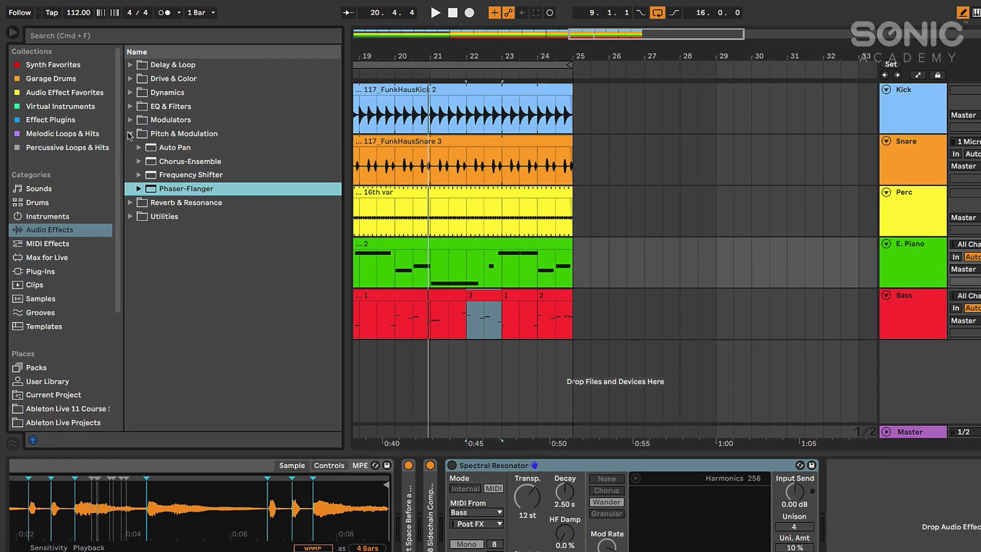
click(114, 118)
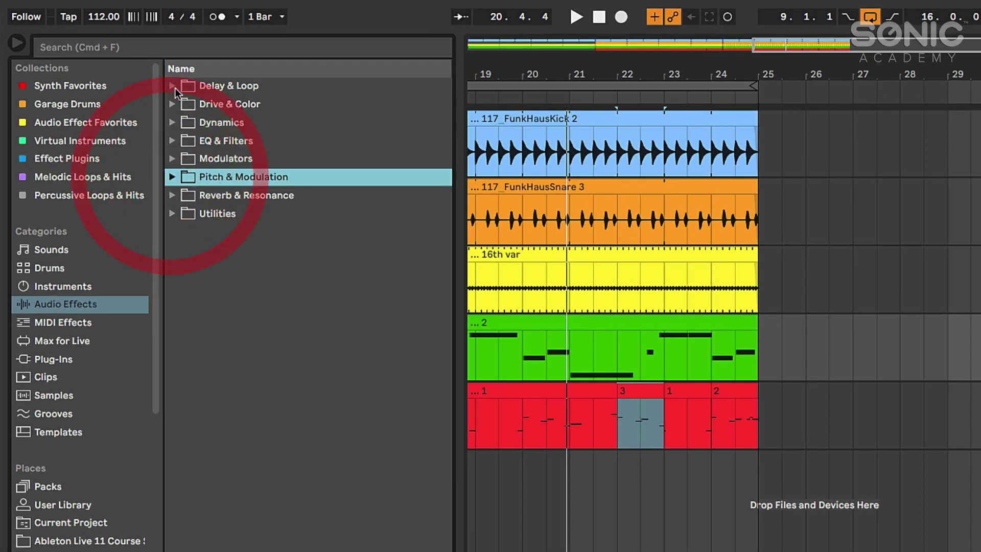
click(115, 58)
click(248, 214)
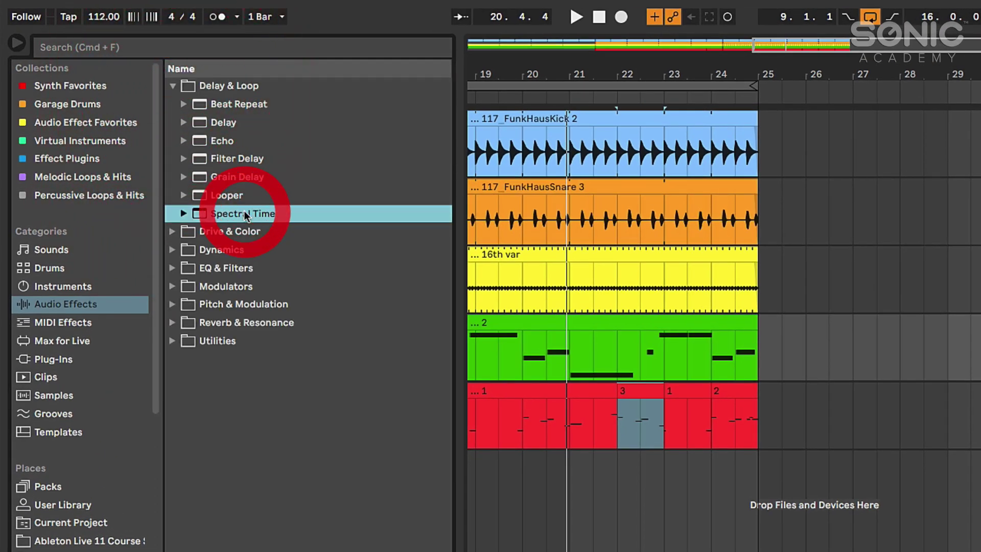
click(182, 90)
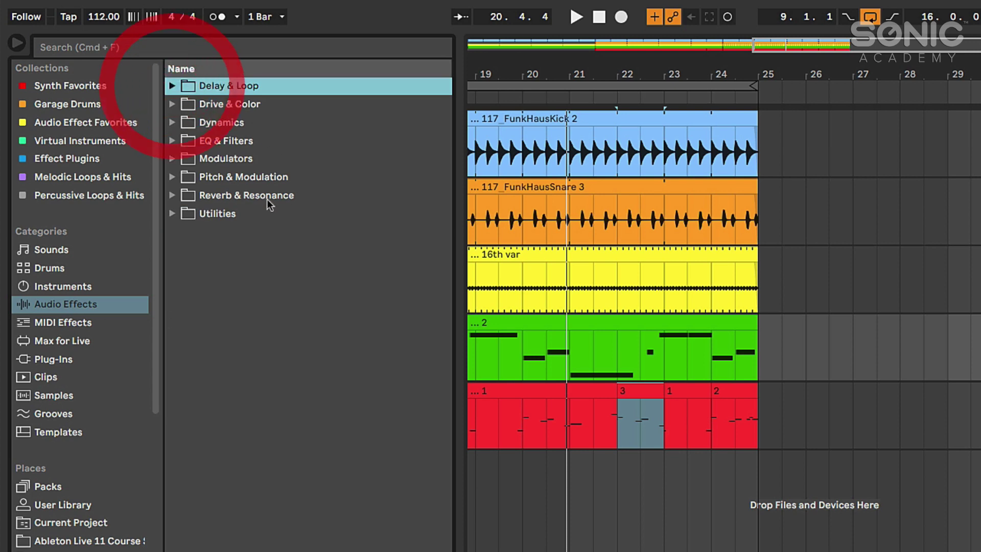
click(173, 196)
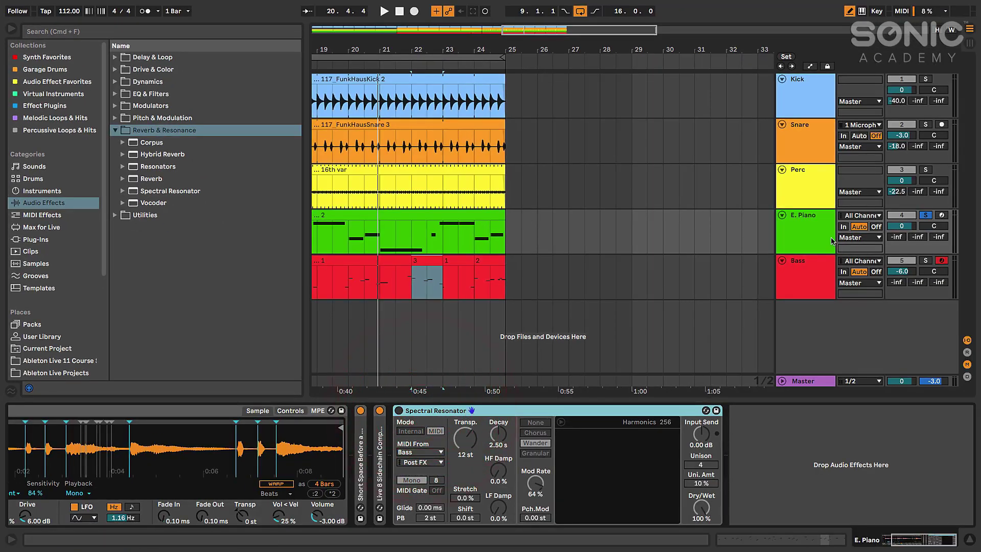
- Hide the browser, enable Spectral Resonator, try Internal mode's frequency, then return to MIDI mode
click(12, 29)
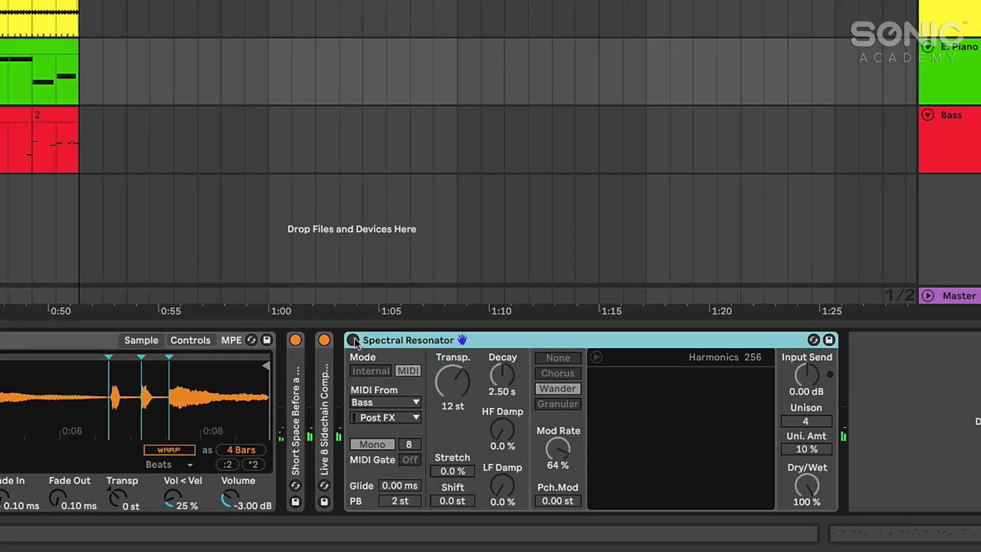
click(353, 340)
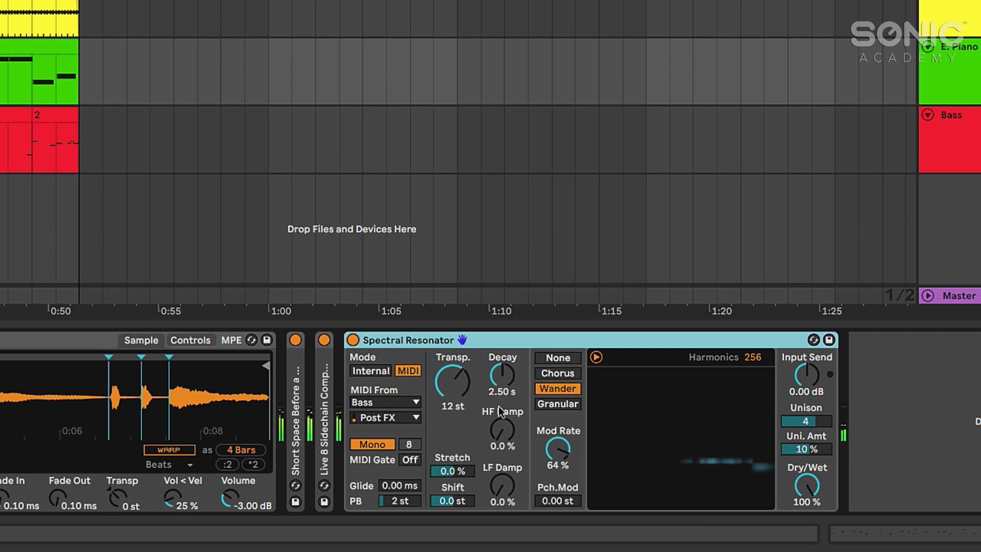
click(371, 370)
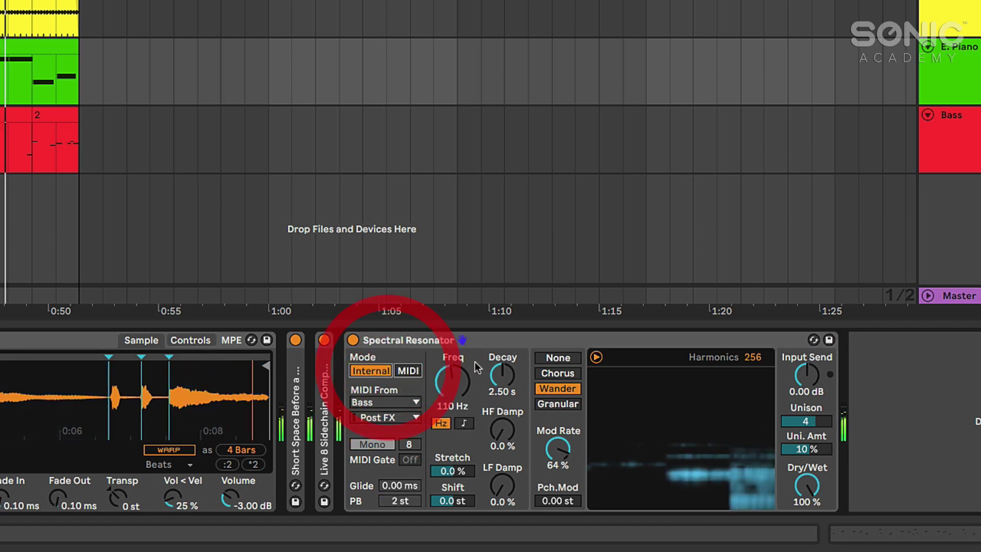
click(530, 340)
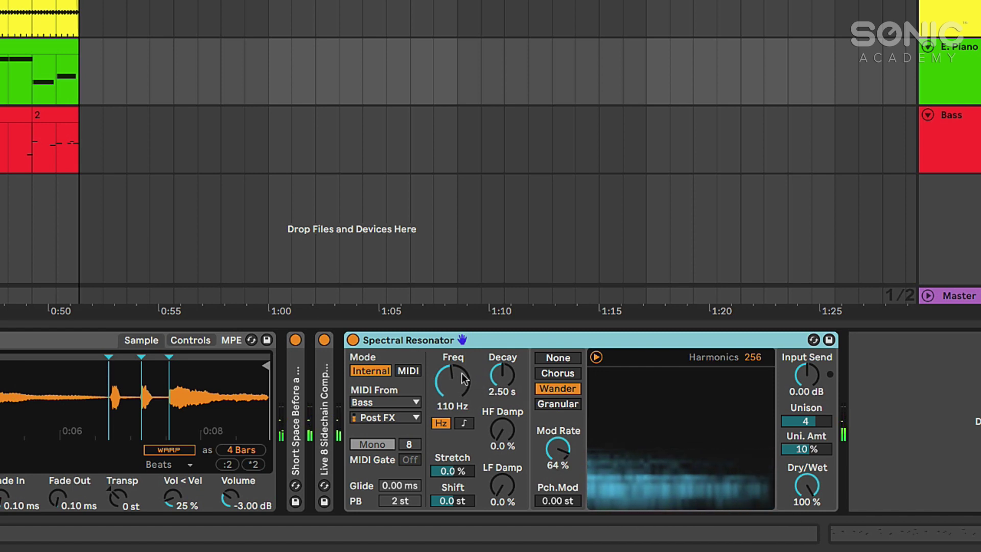
drag(464, 378, 464, 360)
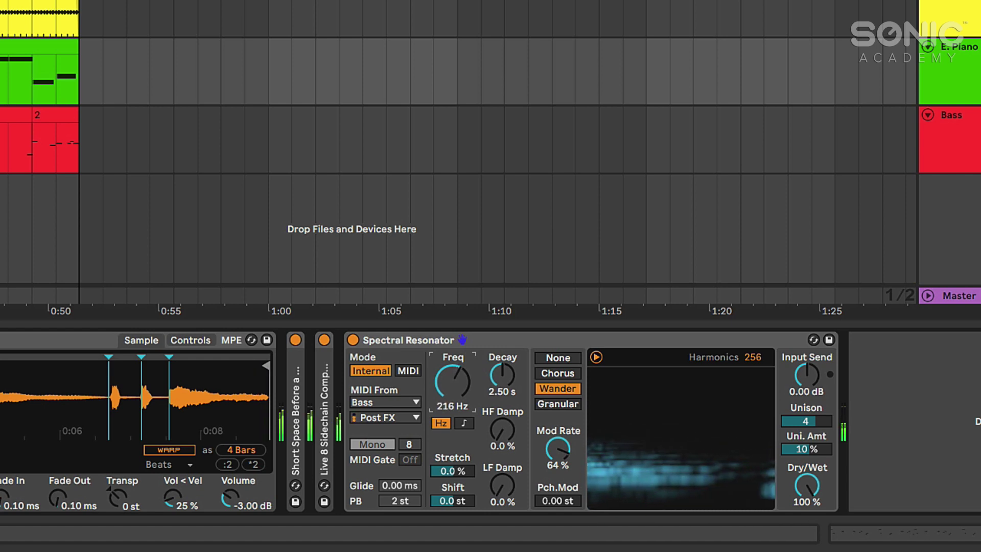
drag(464, 360, 464, 373)
click(408, 370)
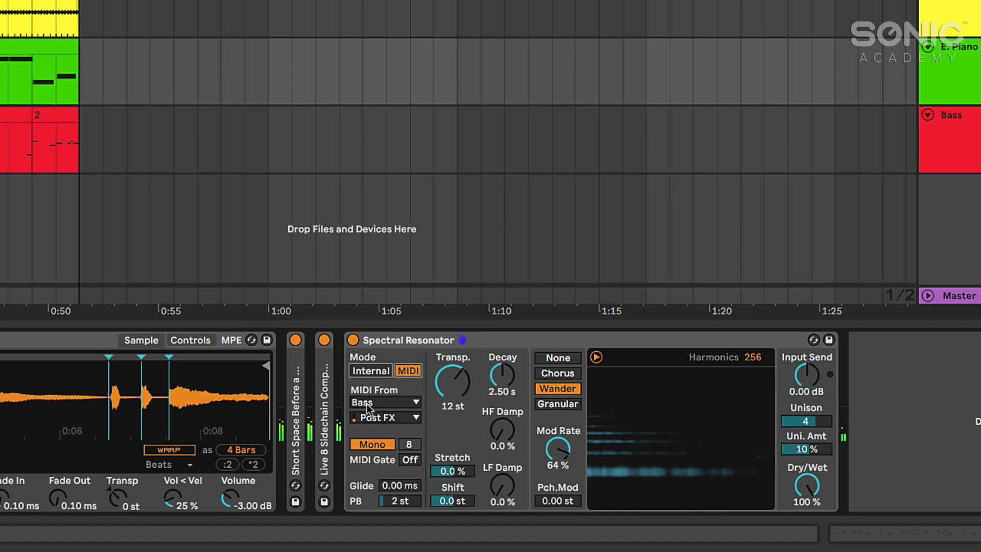
- Play the set and drop the resonator's Dry/Wet to about half, then raise it to 100%
key(space)
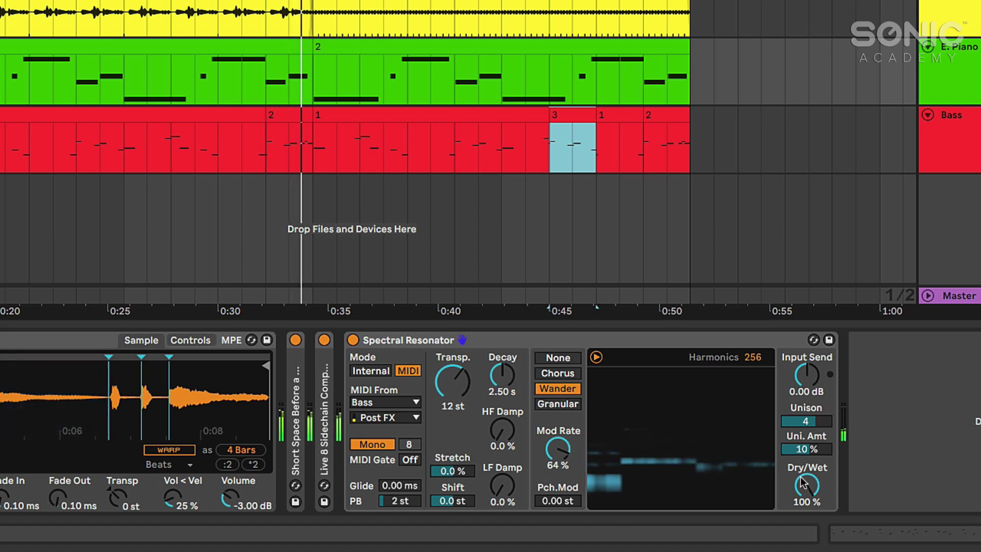
drag(807, 485, 807, 511)
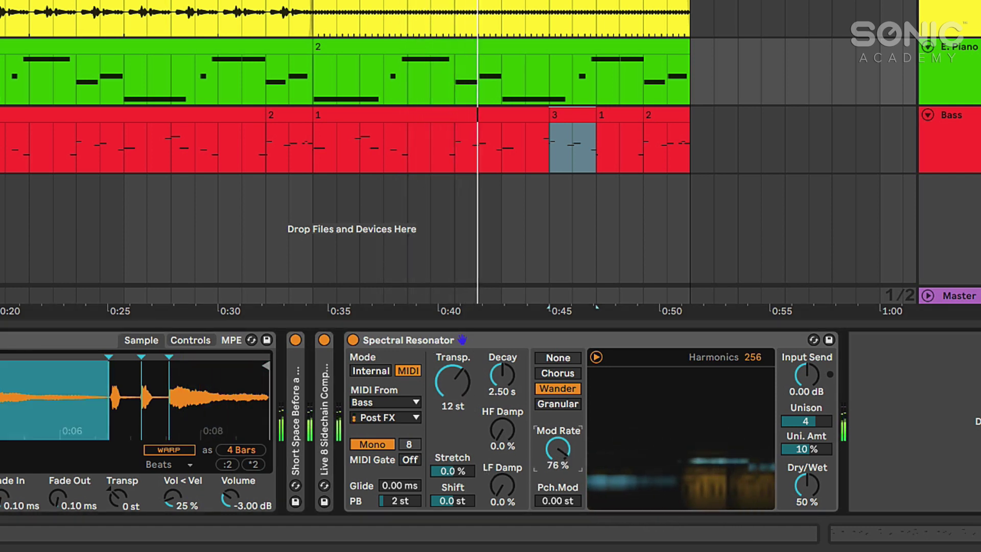
drag(817, 488, 817, 465)
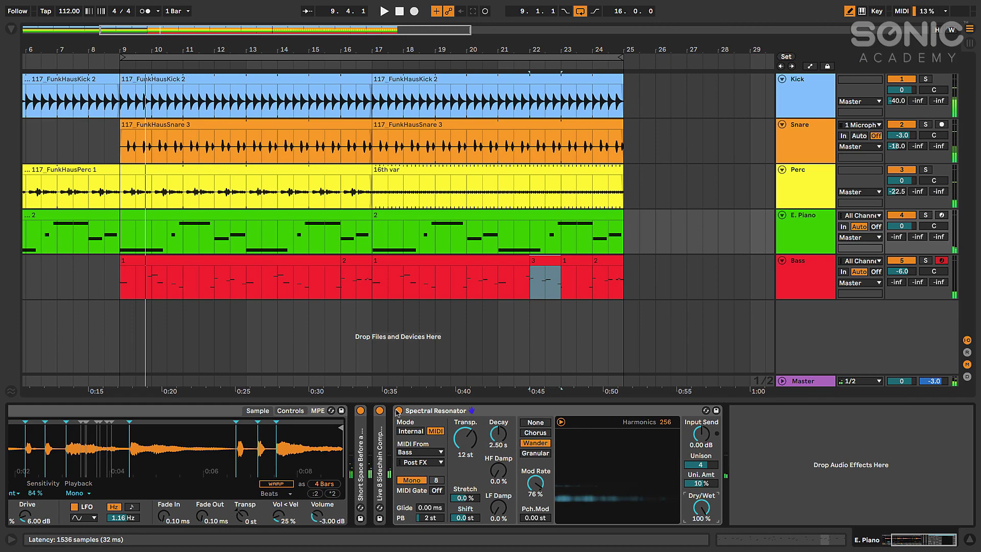
- Toggle the Spectral Resonator, then show Perc's devices and switch Spectral Time on and off
click(397, 412)
click(799, 186)
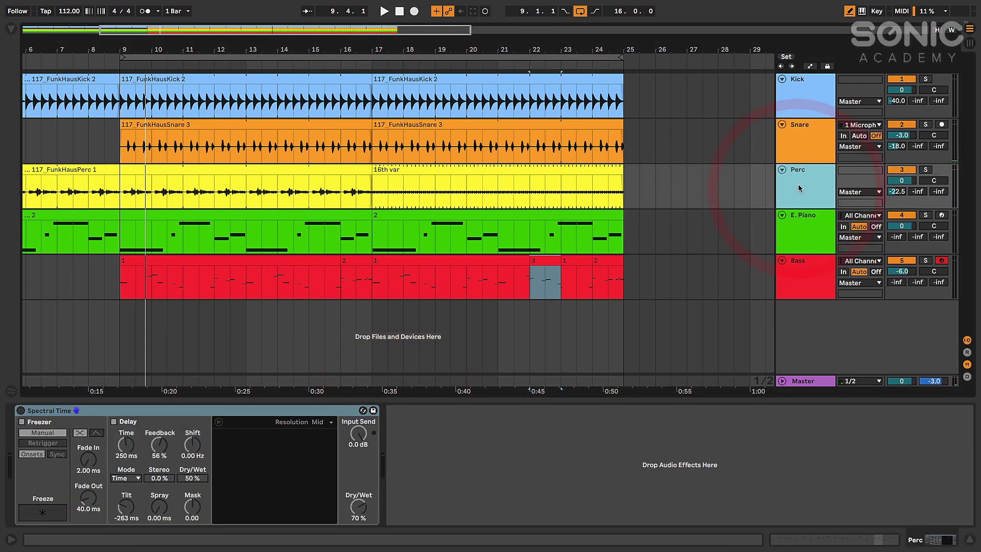
click(21, 410)
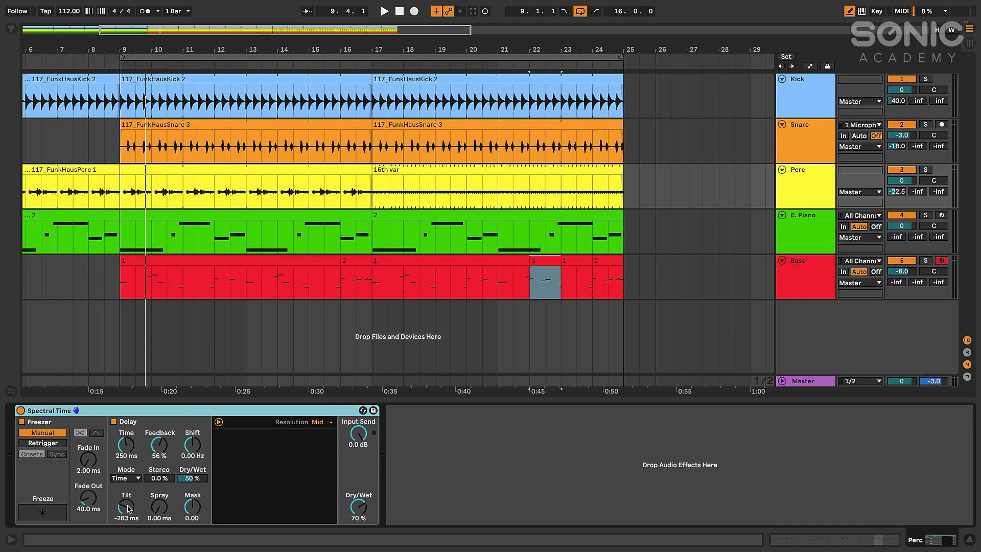
click(21, 411)
click(286, 322)
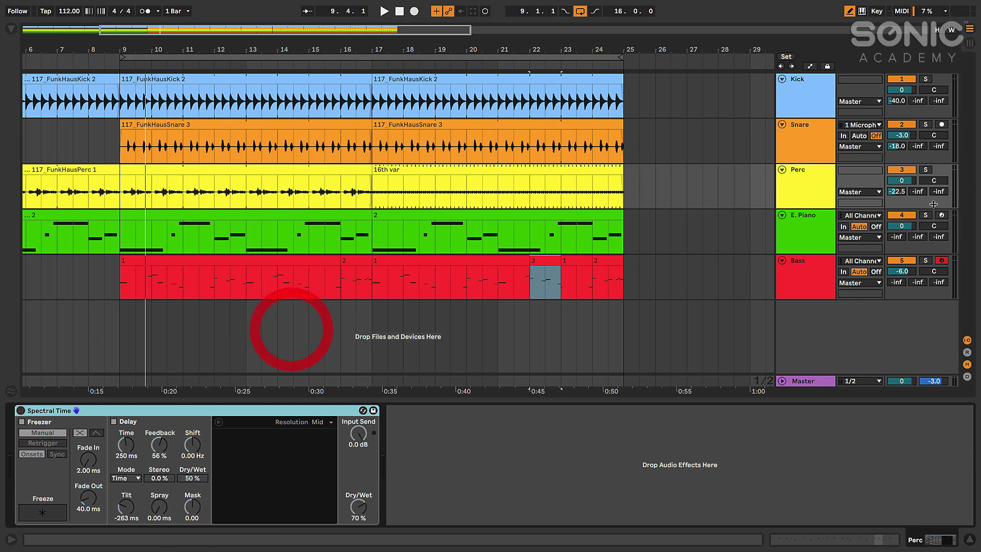
- Solo Perc, re-enable Spectral Time, and sweep the delay Tilt up toward zero and back down
click(926, 169)
click(60, 173)
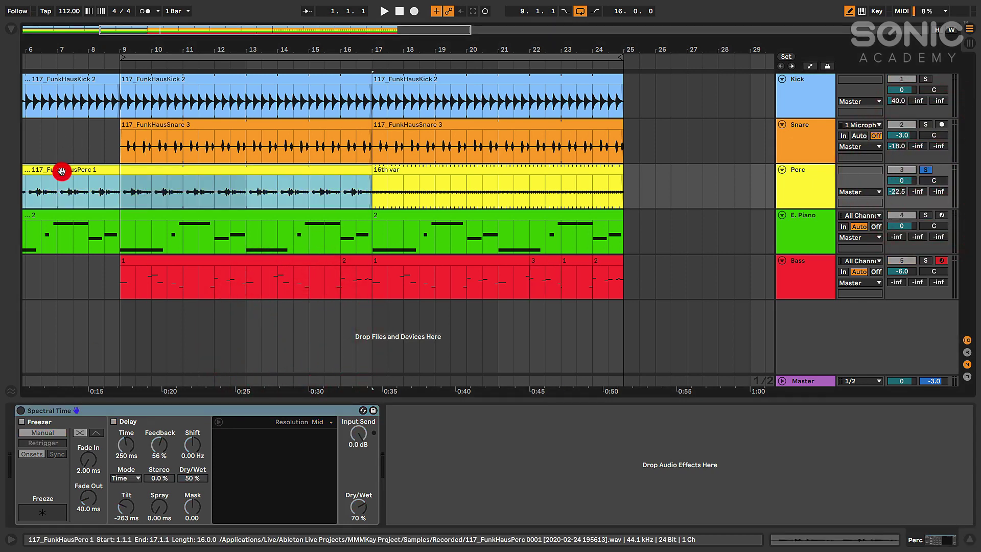
scroll(102, 230, left, 5)
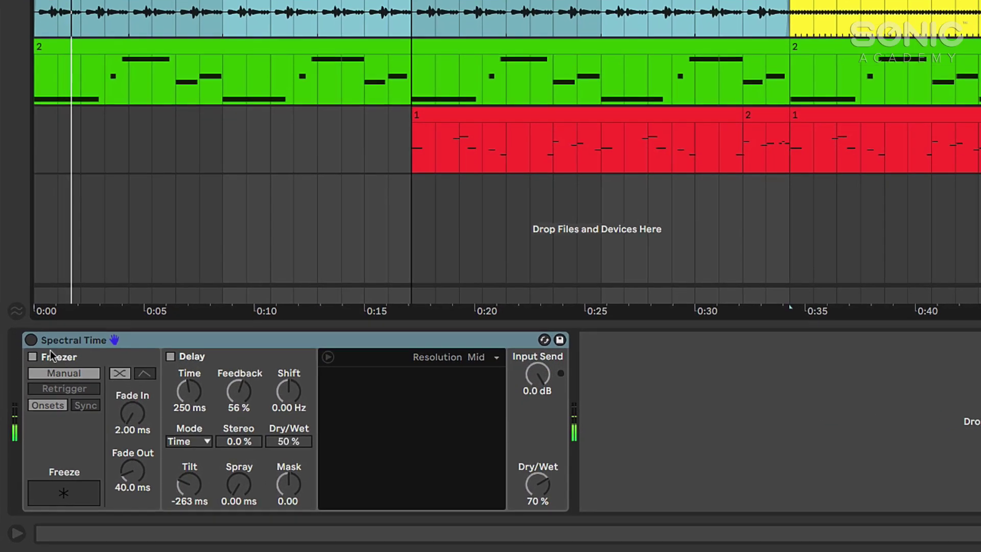
click(23, 396)
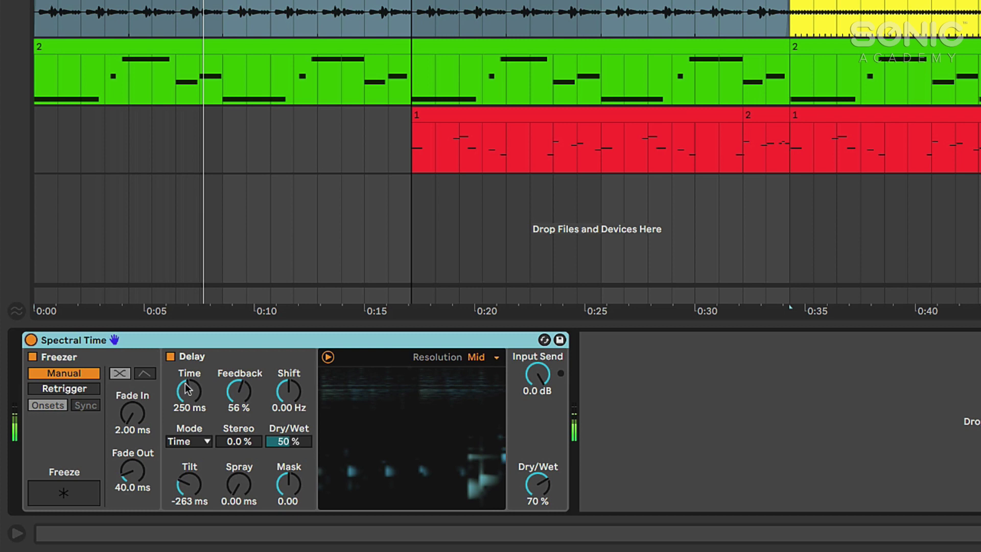
drag(193, 486, 193, 438)
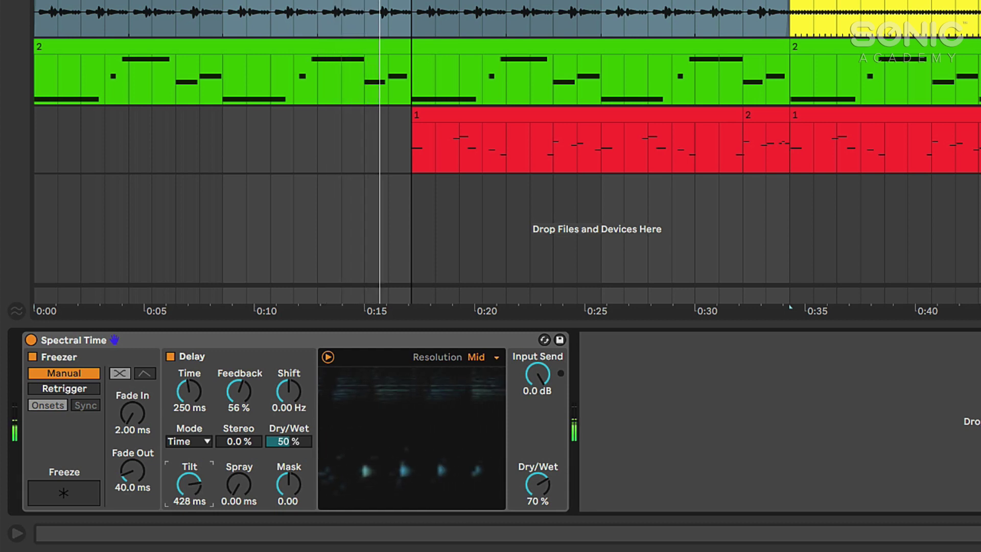
drag(198, 486, 199, 520)
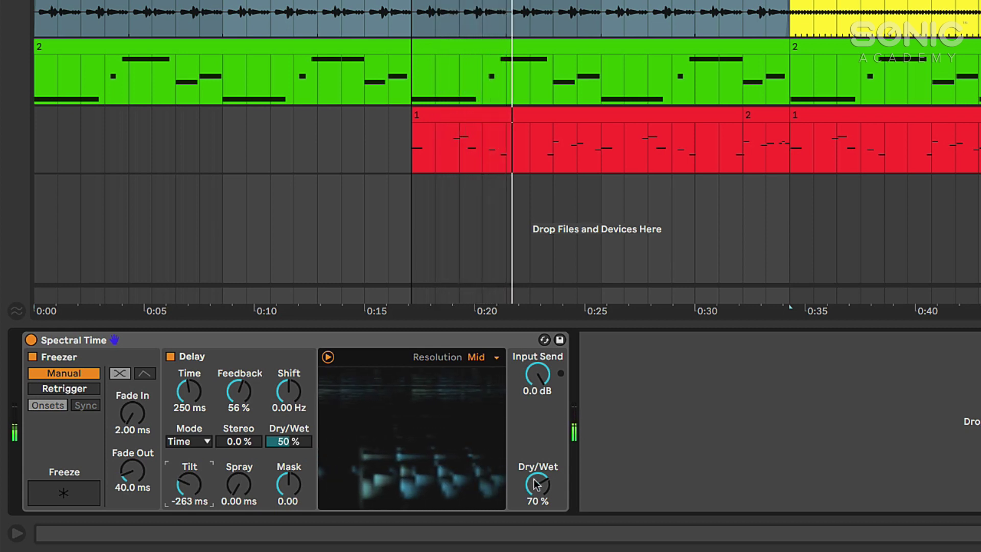
- Turn off the spectral delay section and test Freeze, setting the Freezer to Retrigger
click(171, 357)
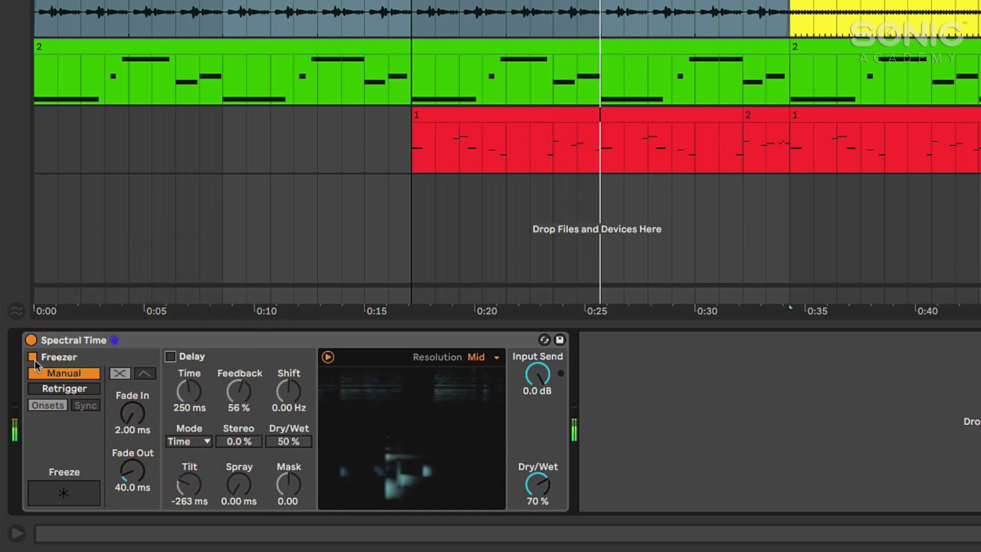
click(62, 494)
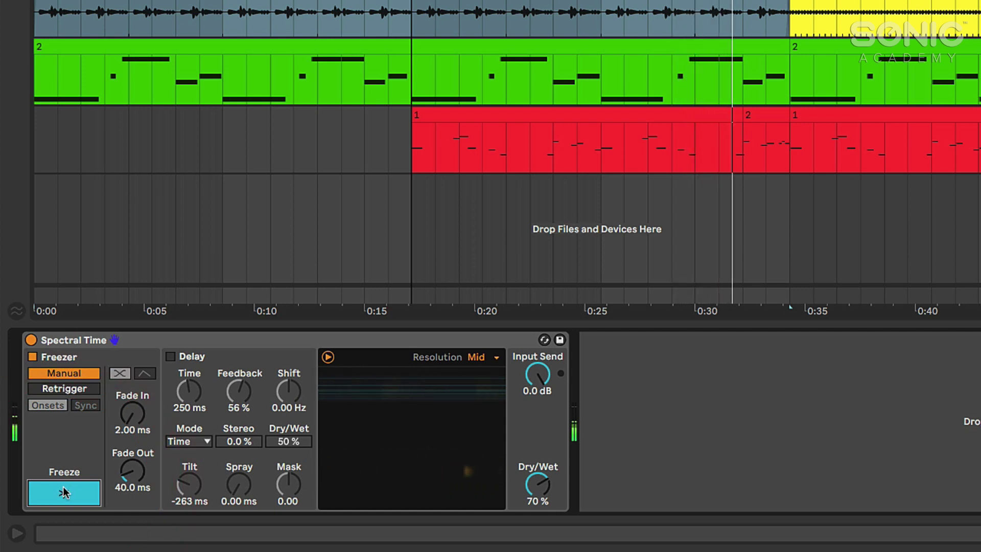
click(62, 494)
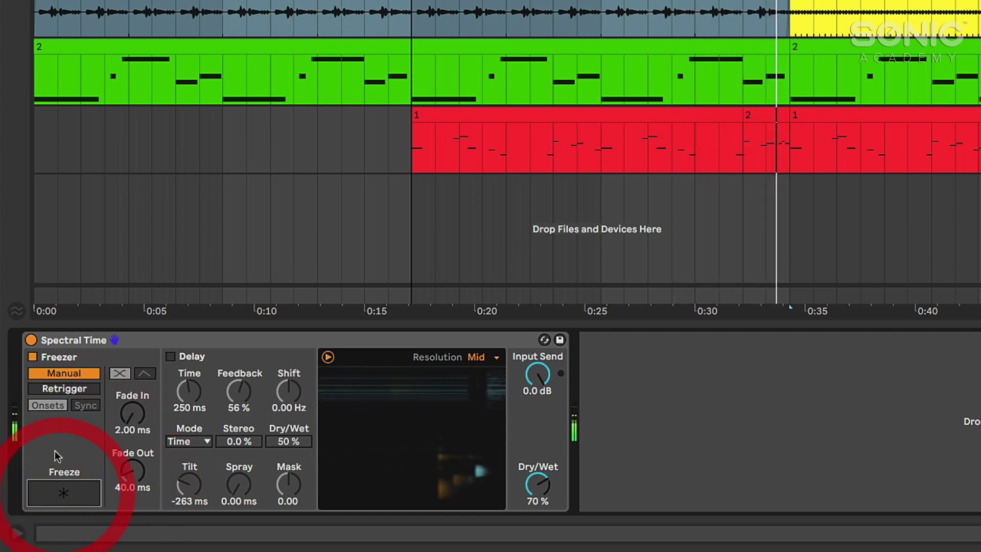
click(64, 388)
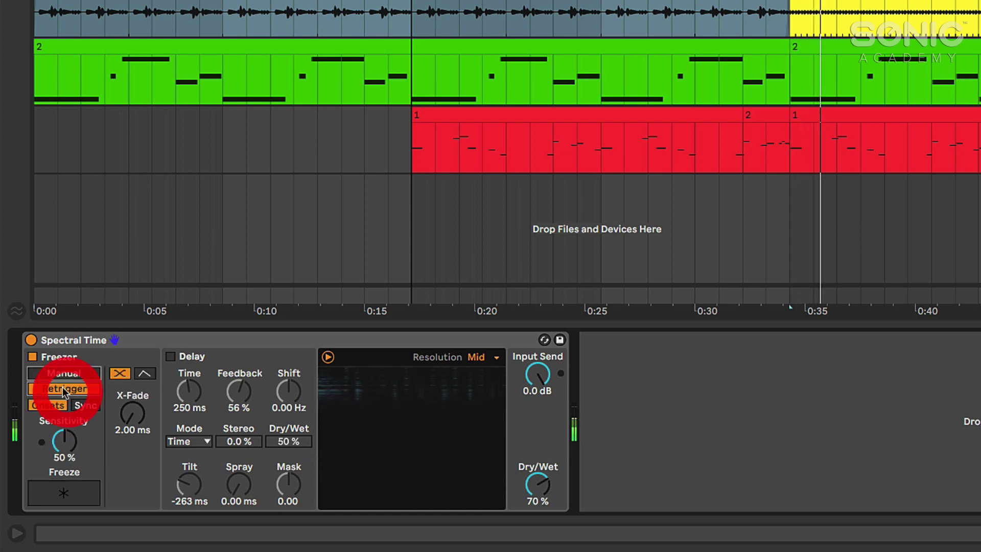
click(61, 493)
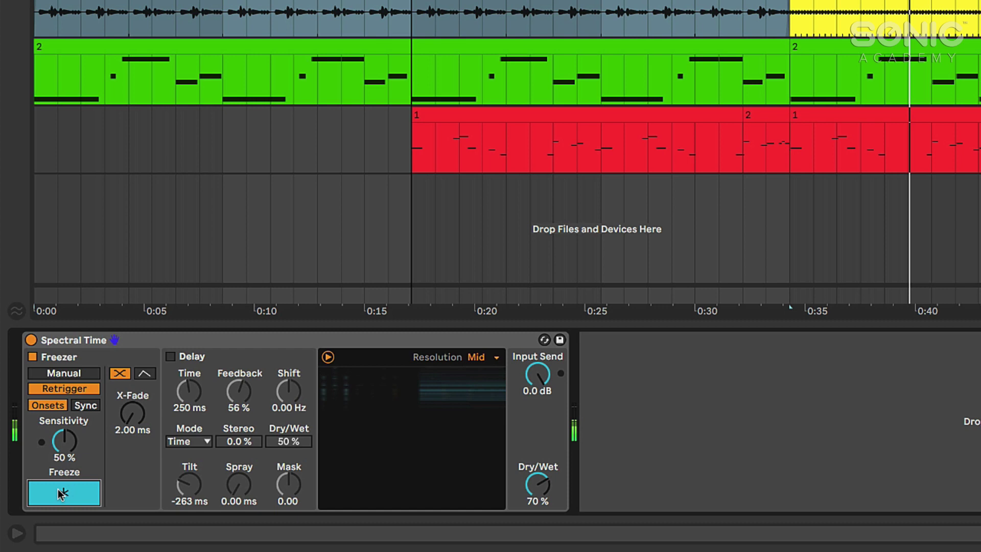
click(61, 494)
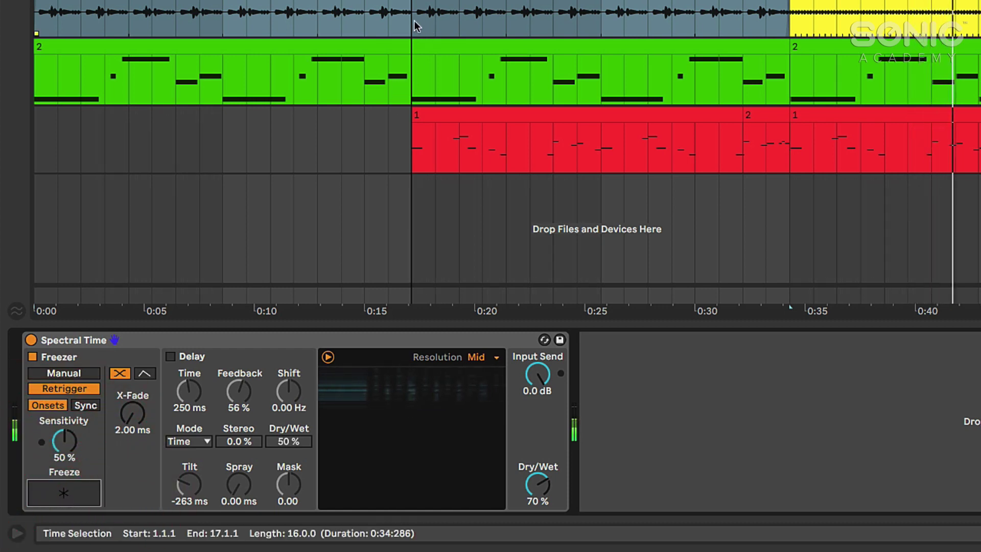
- Switch the Spectral Time device off on the Perc track
click(156, 341)
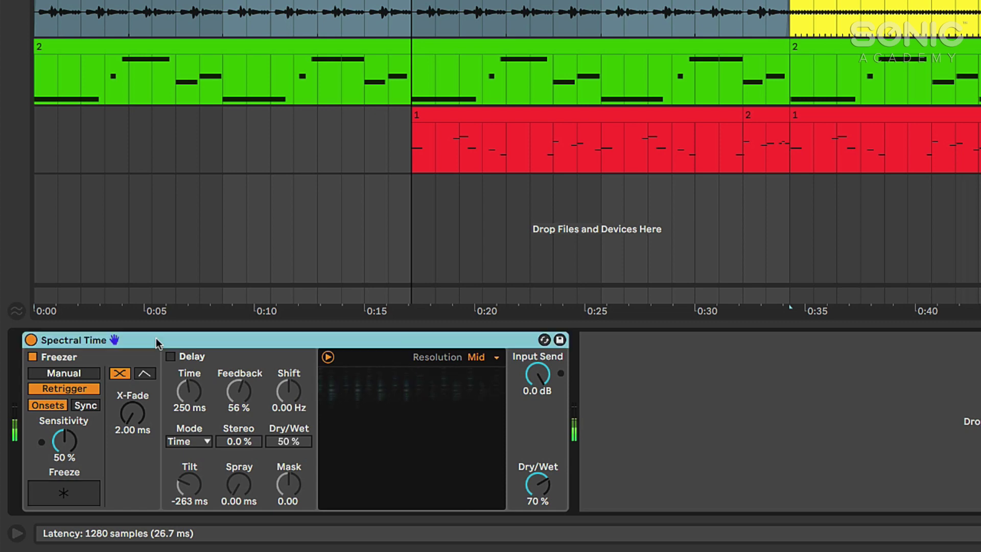
click(157, 339)
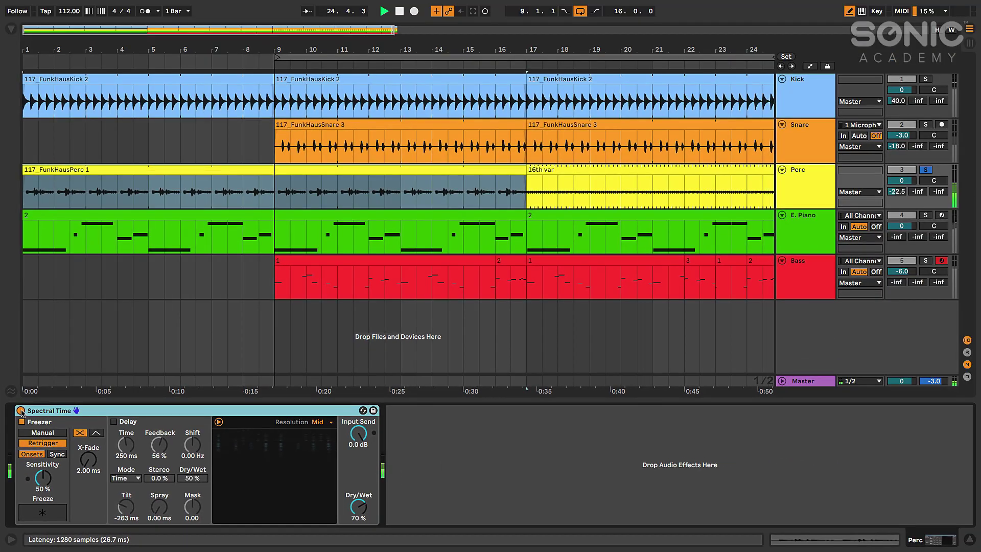
click(21, 412)
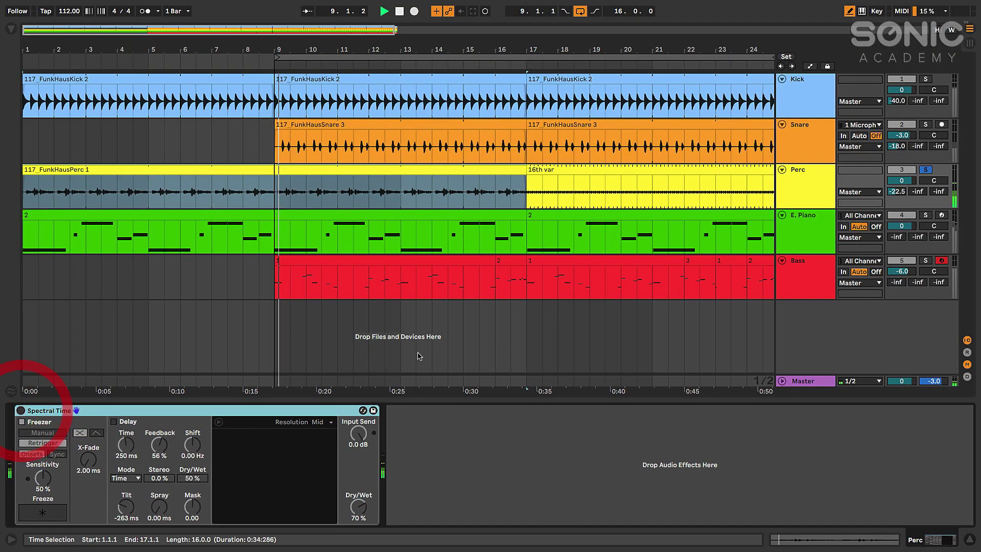
- Open the Bass clip's notes in an enlarged note editor showing note names
double_click(354, 262)
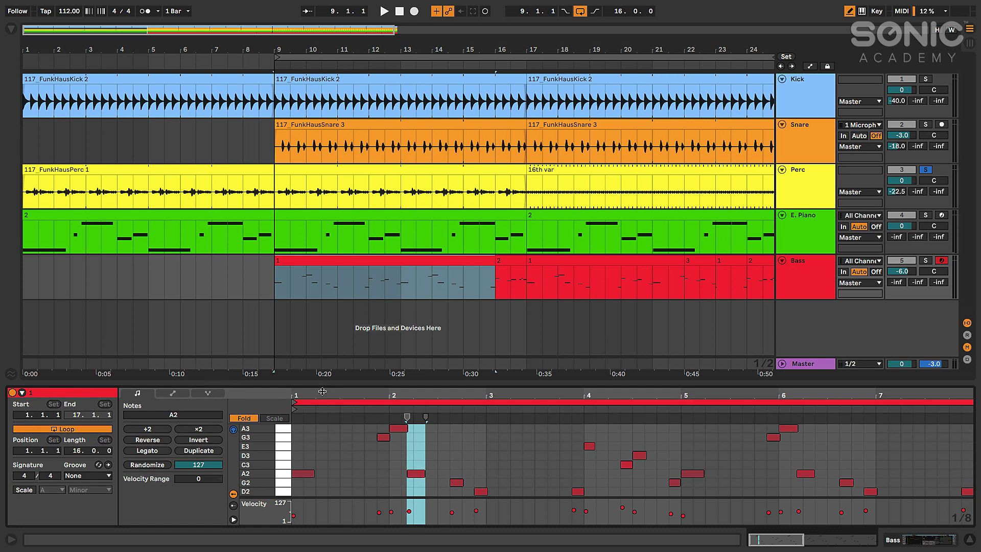
drag(322, 392, 323, 405)
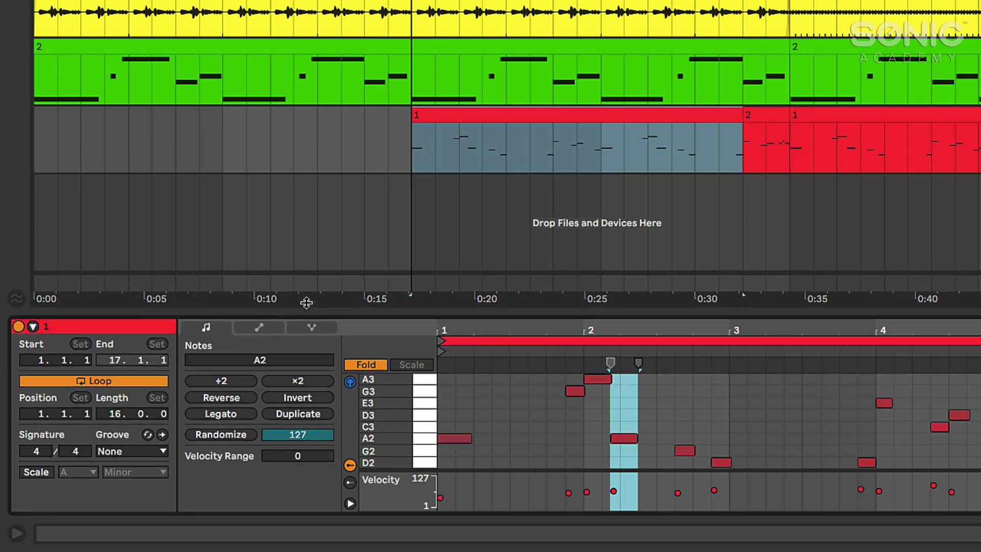
drag(307, 308, 308, 275)
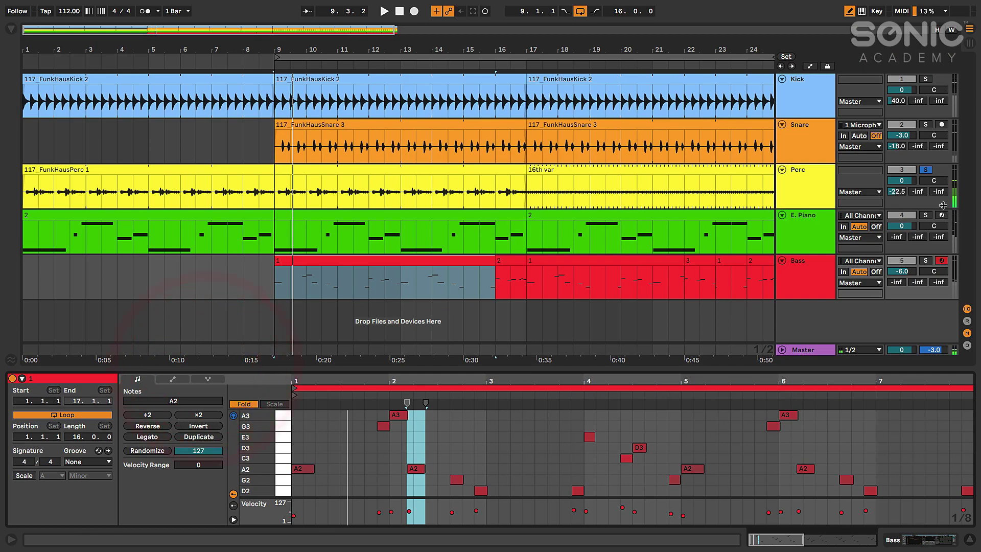
- Unsolo the Perc track and play the full groove with the first Bass clip selected
click(926, 170)
click(329, 258)
key(space)
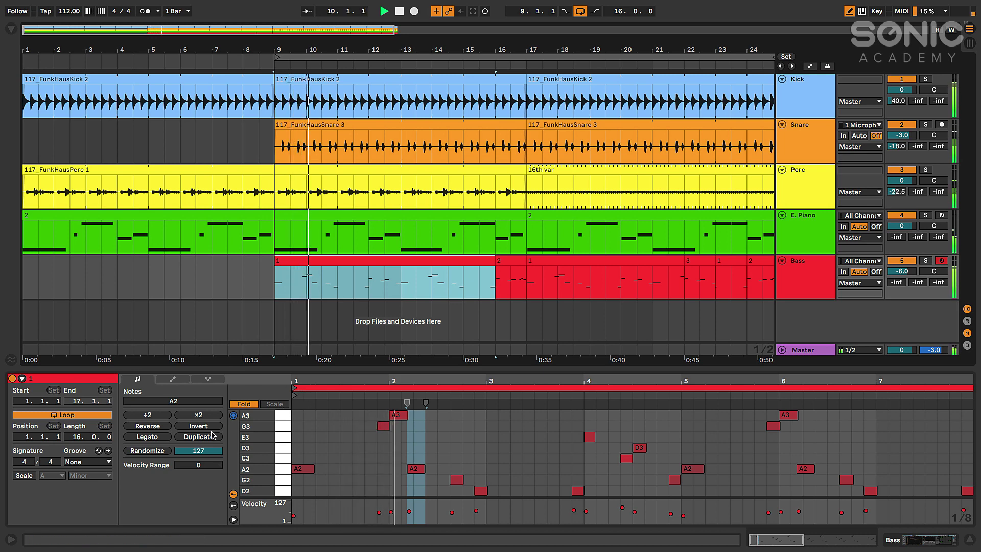
drag(360, 368, 364, 353)
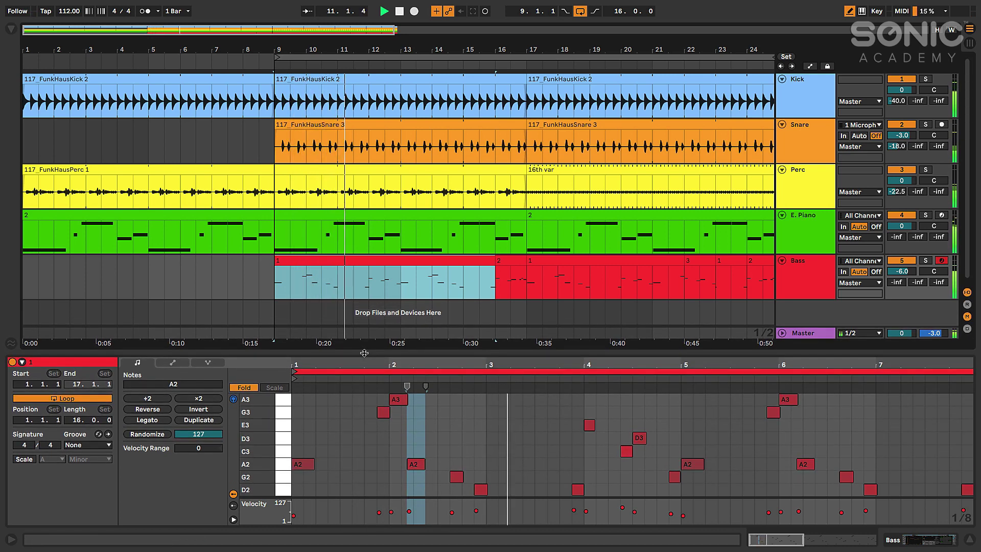
click(405, 258)
scroll(453, 298, right, 3)
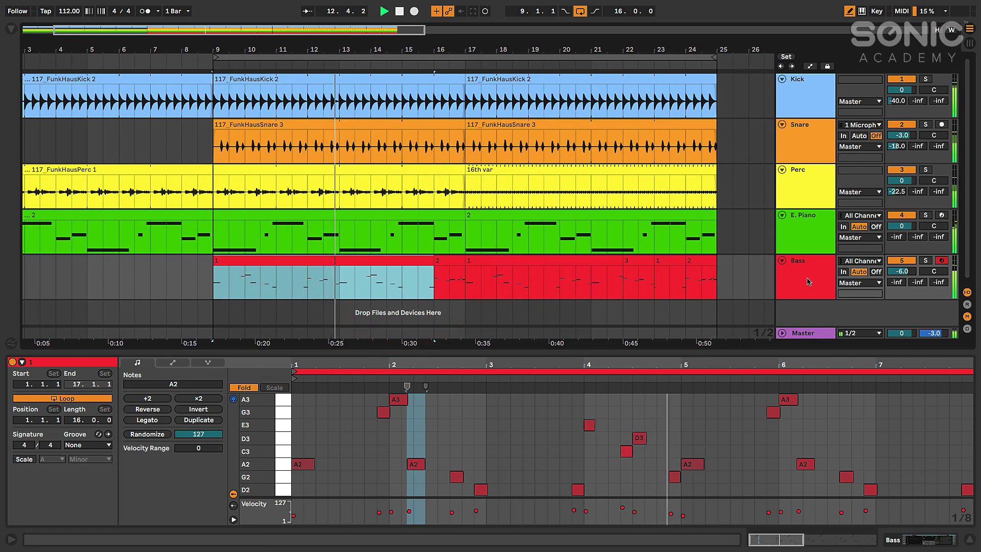
- Select all Bass track clips and give them an A Minor scale with highlighting on
right_click(809, 276)
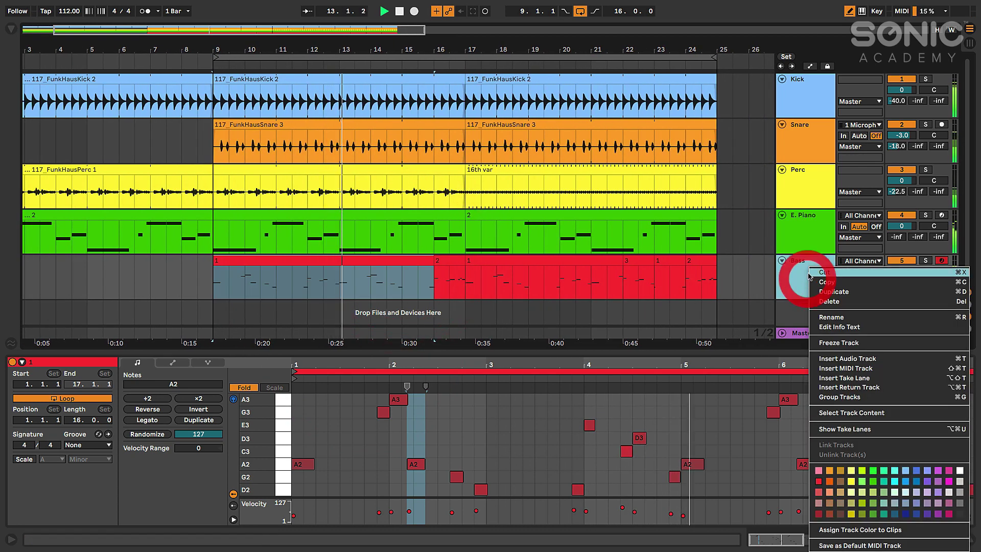
click(839, 413)
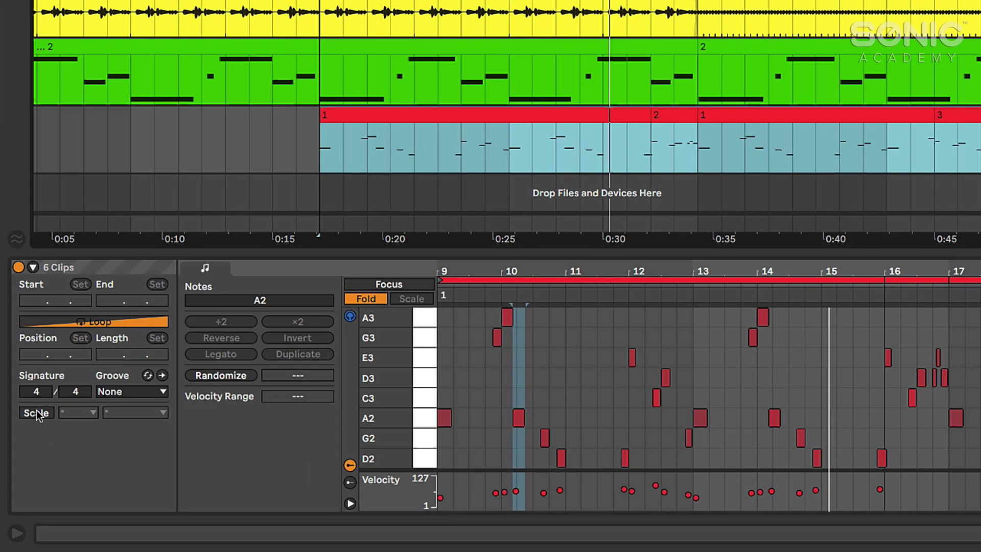
click(36, 412)
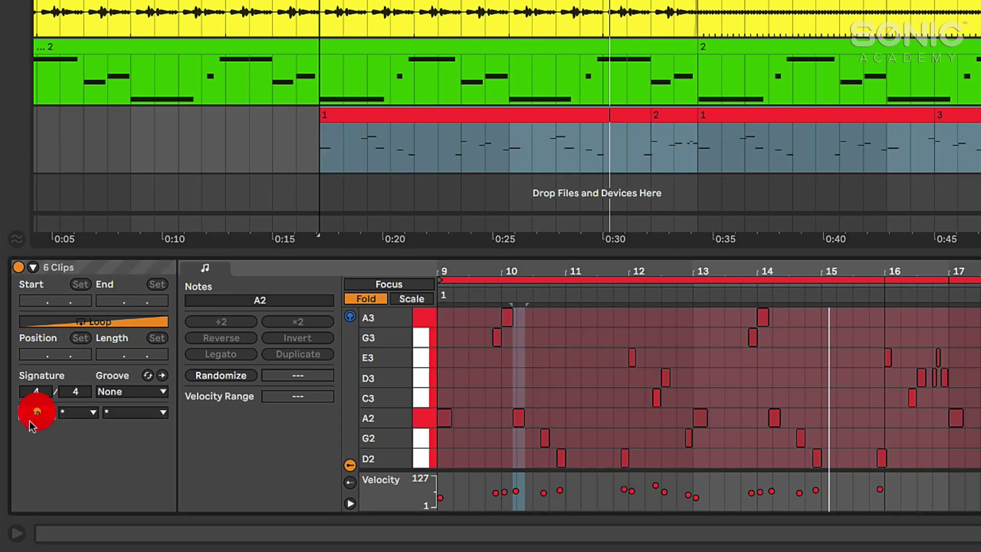
click(76, 412)
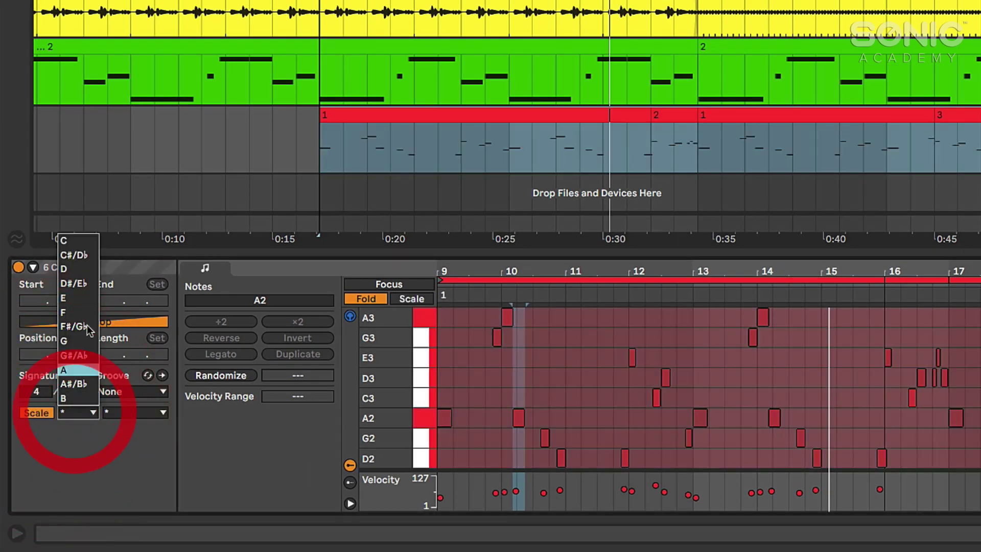
click(72, 370)
click(134, 412)
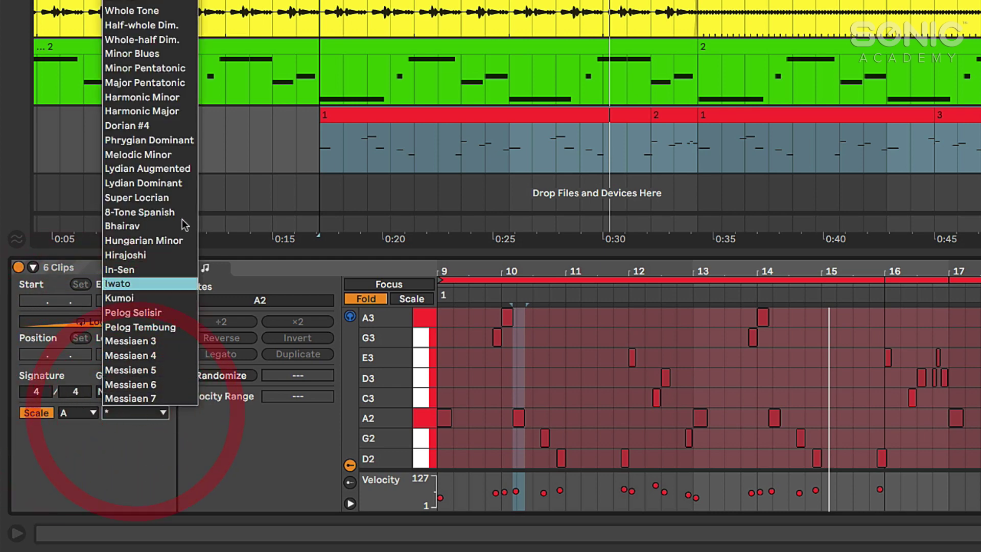
click(132, 5)
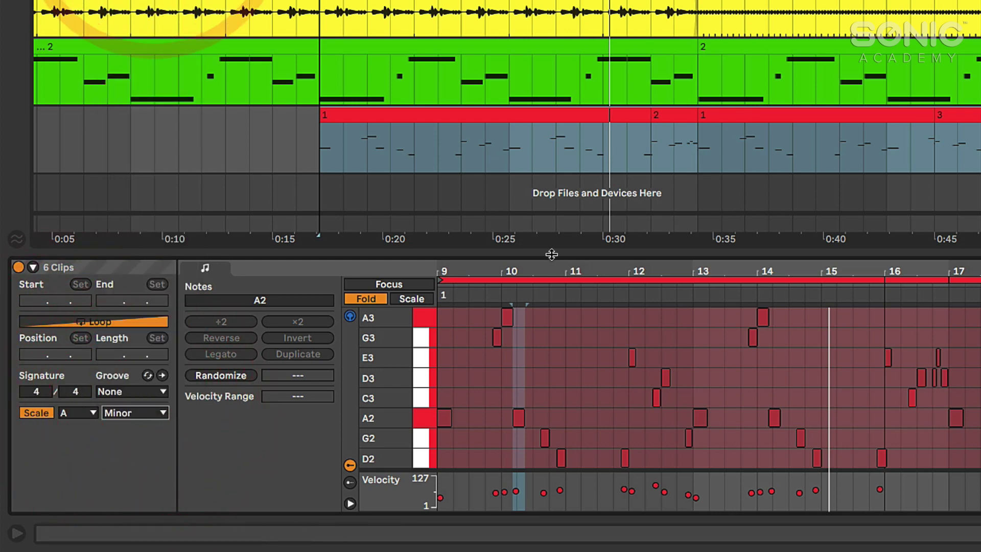
- Enlarge and unfold the note editor, scrolling to the A1–A3 bass notes
drag(543, 253, 543, 124)
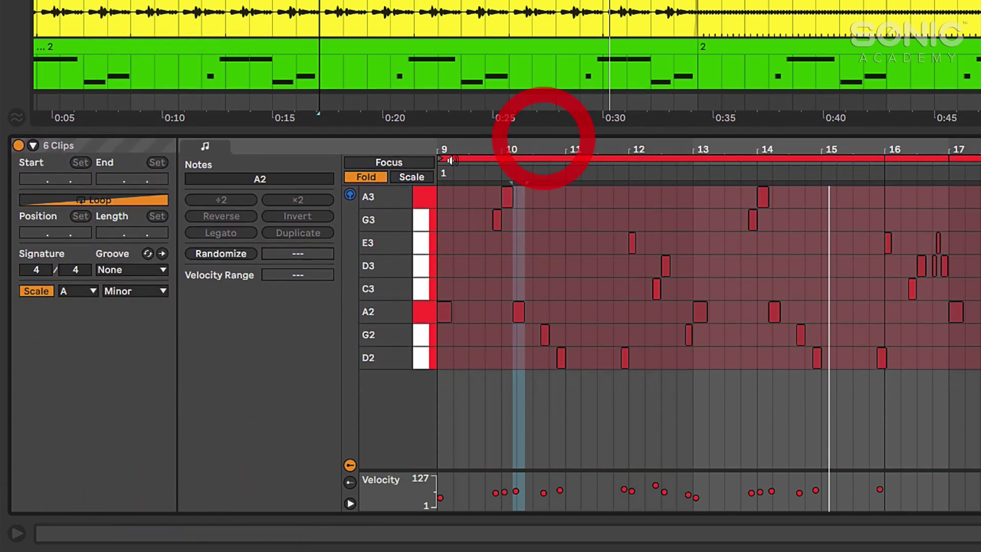
click(378, 176)
scroll(414, 394, up, 10)
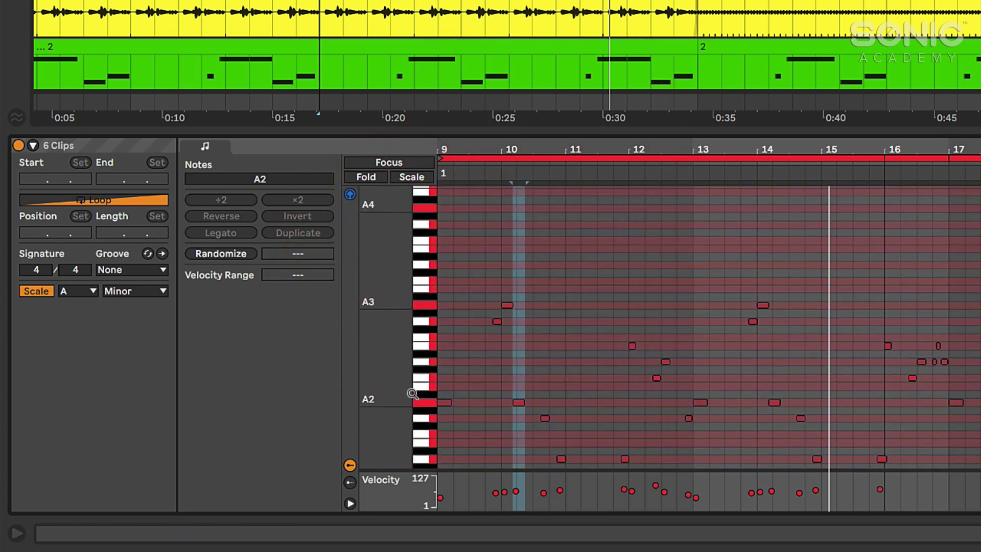
scroll(414, 394, up, 5)
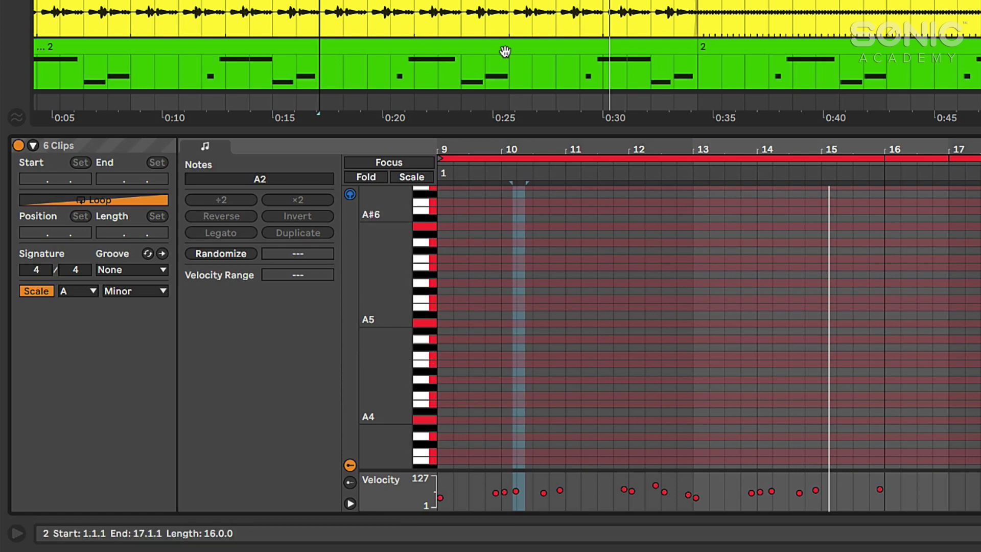
scroll(499, 44, down, 4)
scroll(498, 44, up, 1)
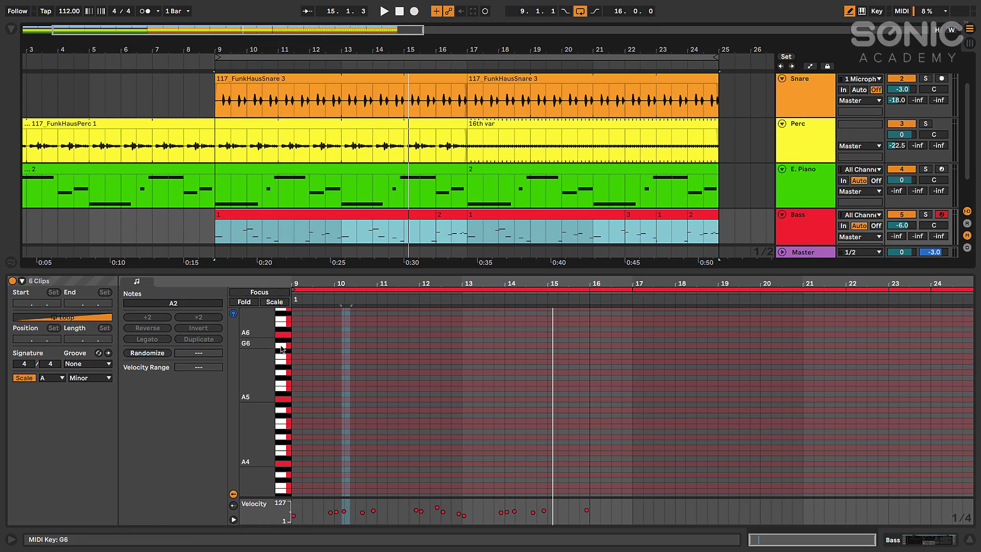
scroll(282, 350, down, 10)
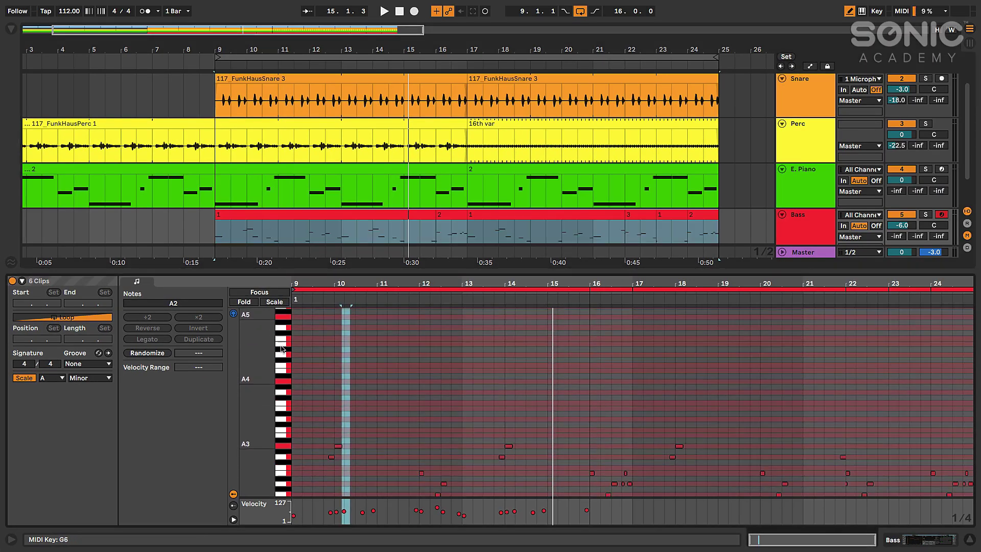
scroll(283, 365, down, 1)
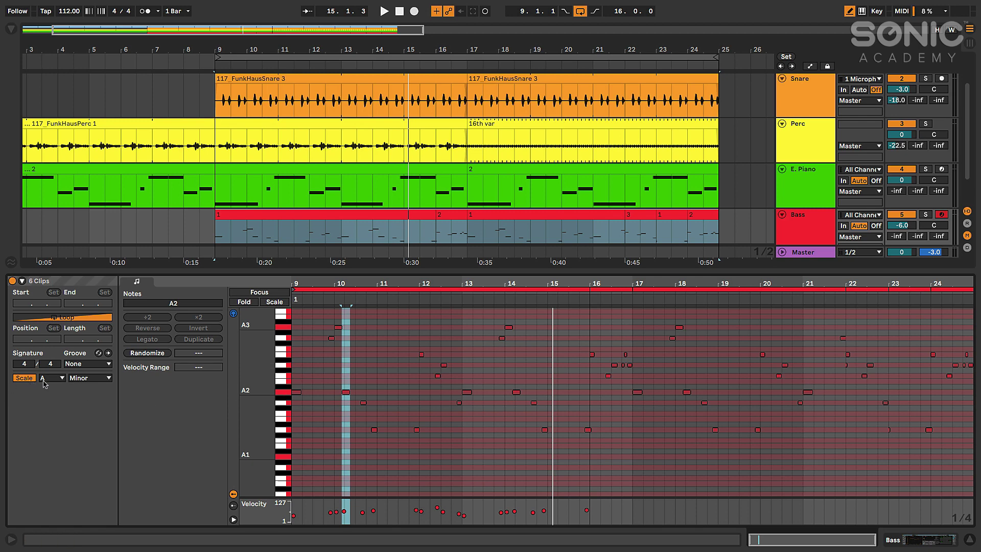
- Enlarge the arrangement to show every track and switch off the Bass clips' A Minor scale
click(271, 302)
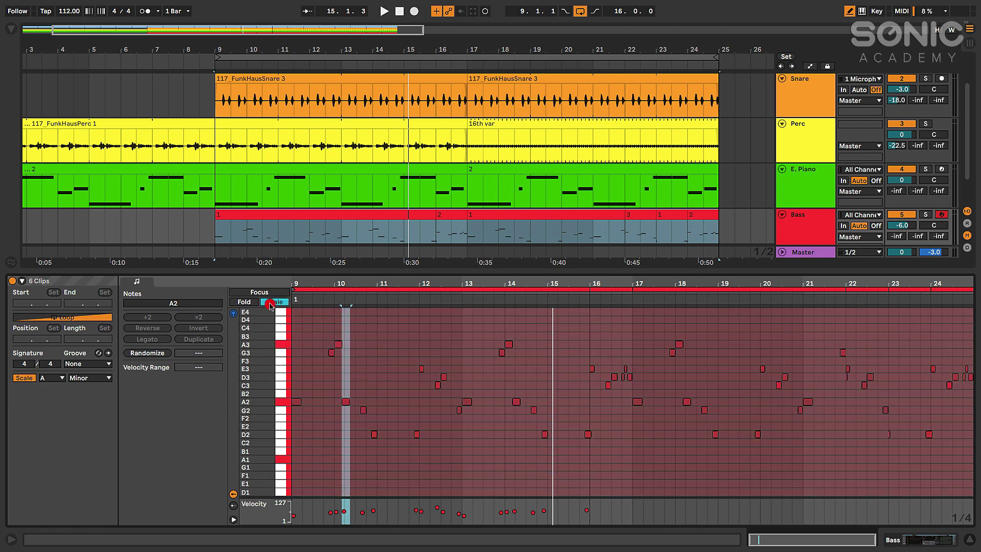
scroll(286, 415, up, 5)
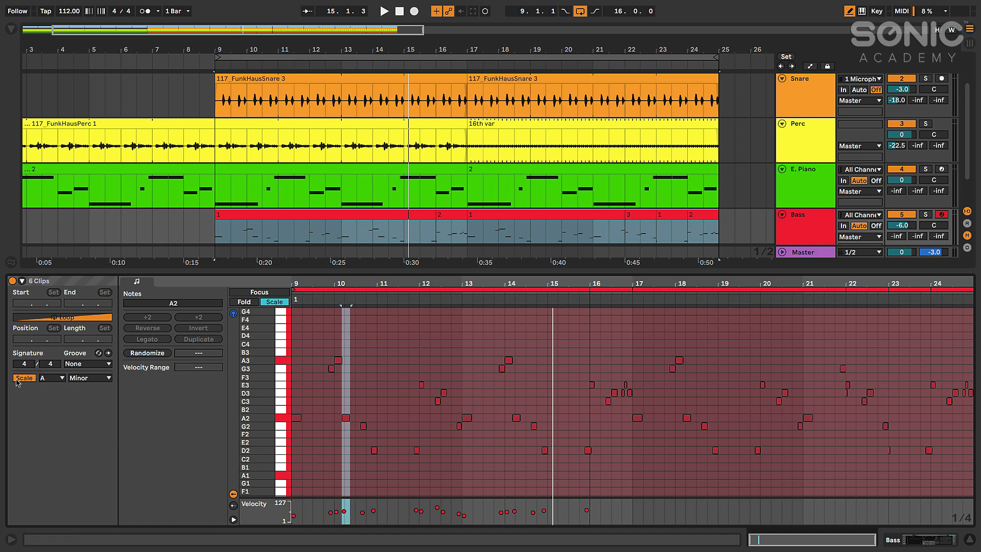
drag(220, 270, 220, 398)
click(24, 403)
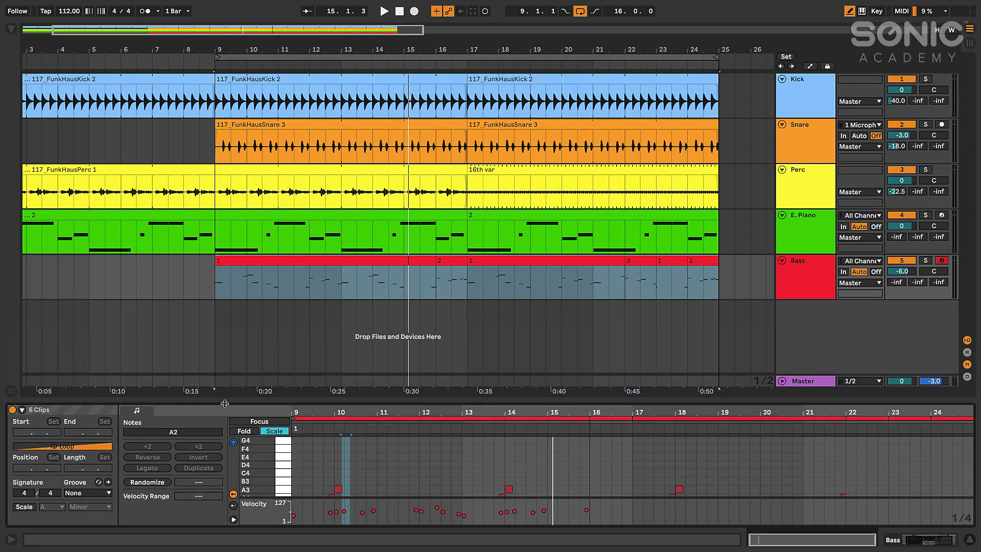
- Open Bass clip 1 alone during playback, back on the Notes tab in a taller editor
click(329, 260)
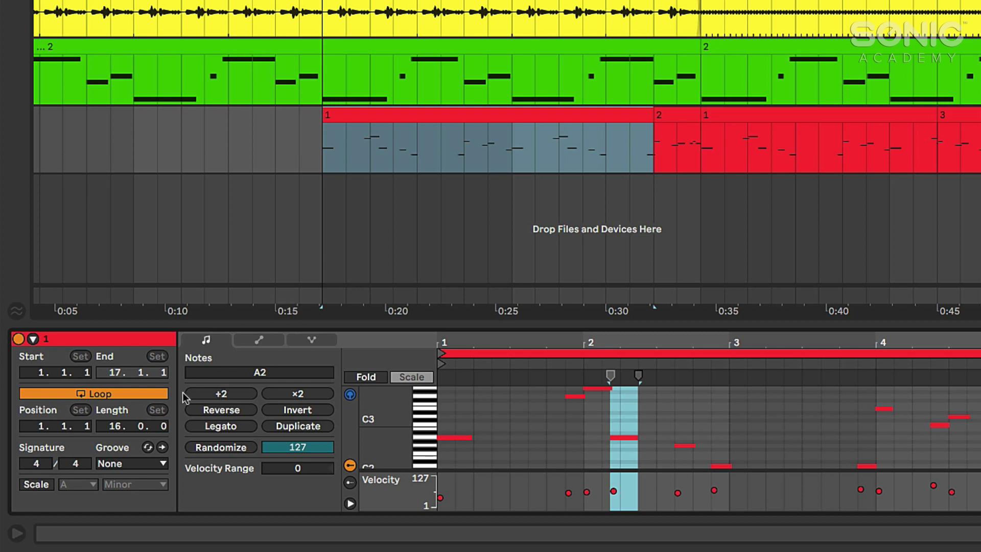
key(space)
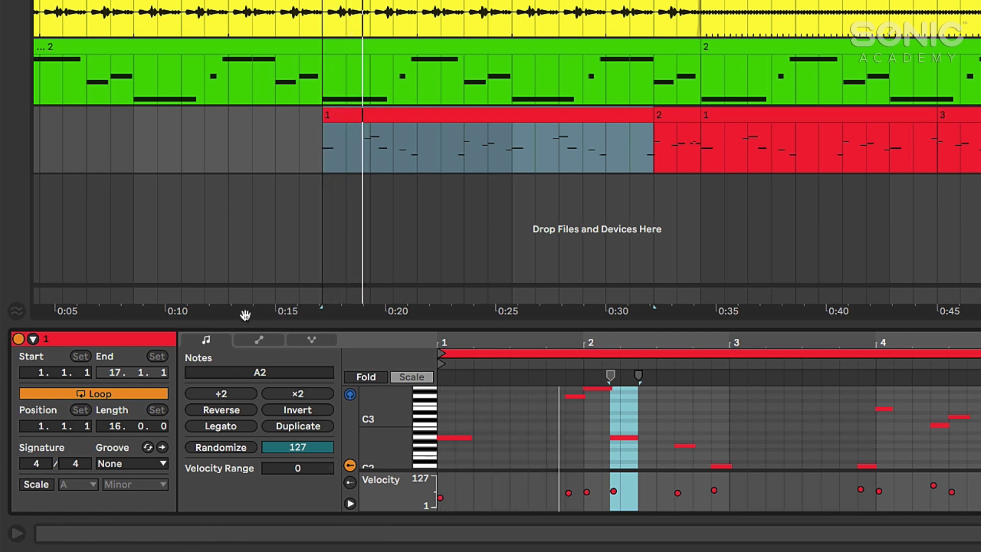
click(278, 339)
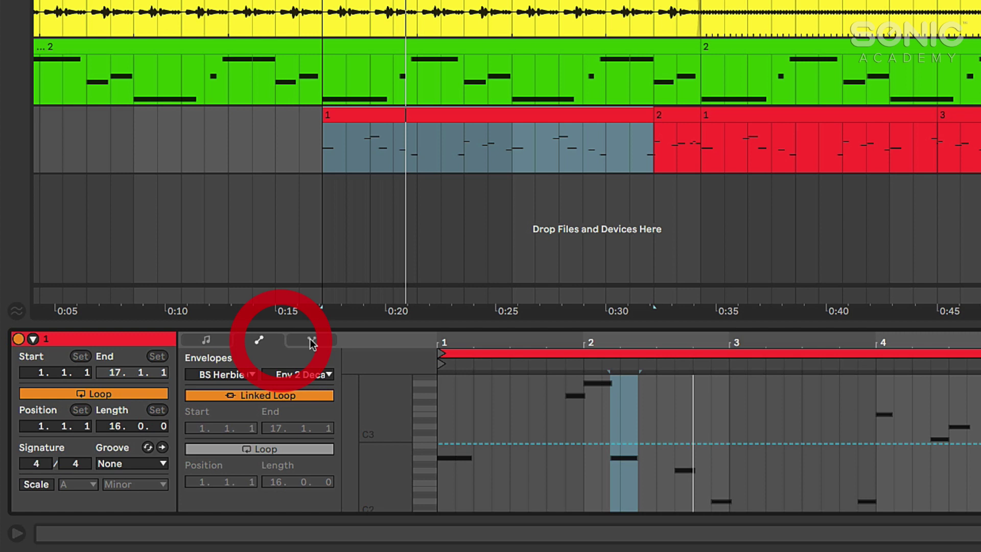
click(312, 340)
click(259, 340)
click(206, 340)
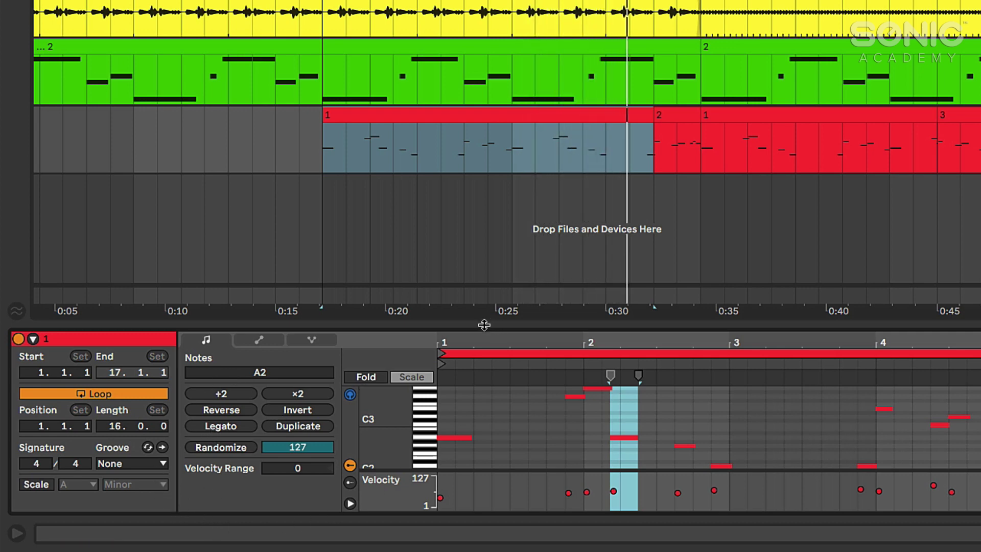
drag(430, 327, 430, 251)
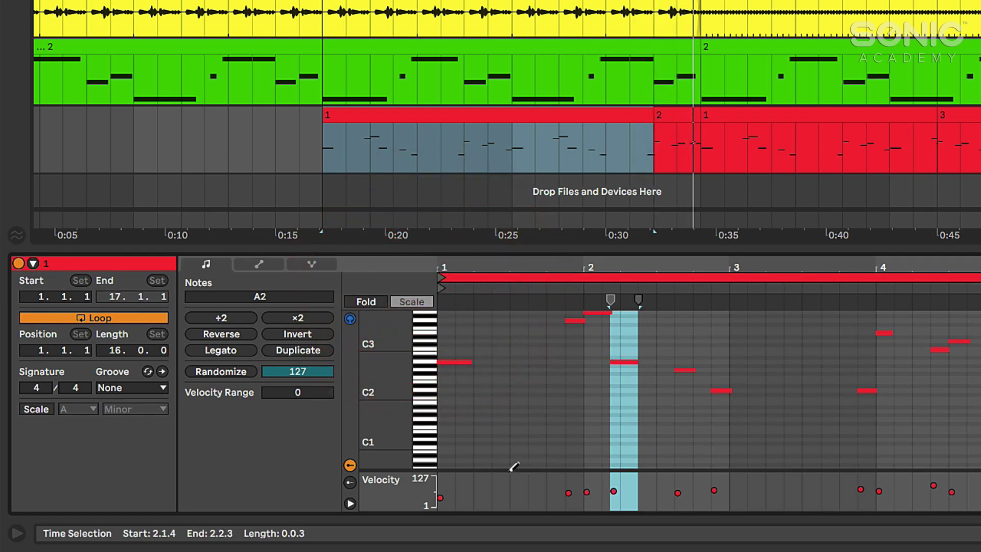
- Enlarge the velocity lane and raise the first A2 note's velocity to 59
drag(513, 468, 519, 401)
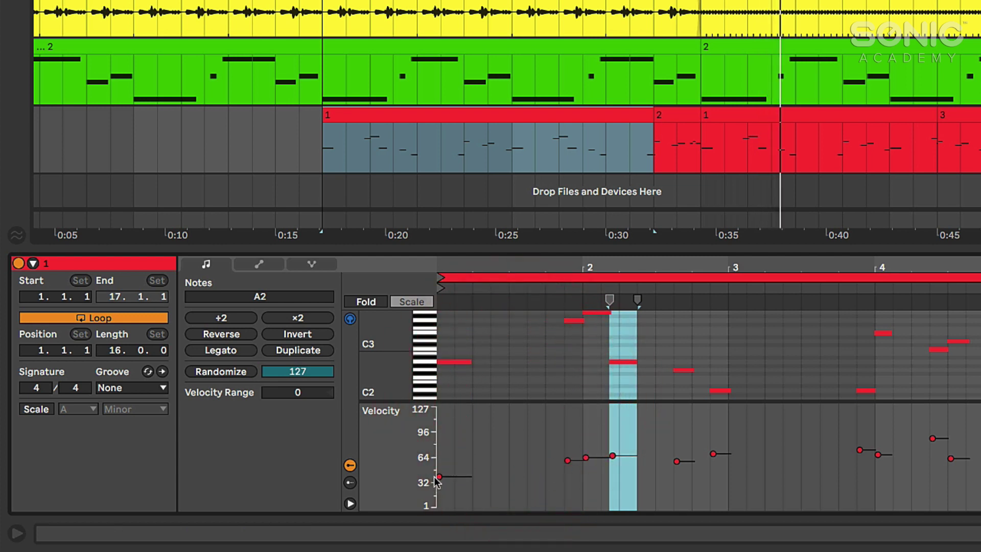
click(439, 477)
drag(439, 477, 440, 461)
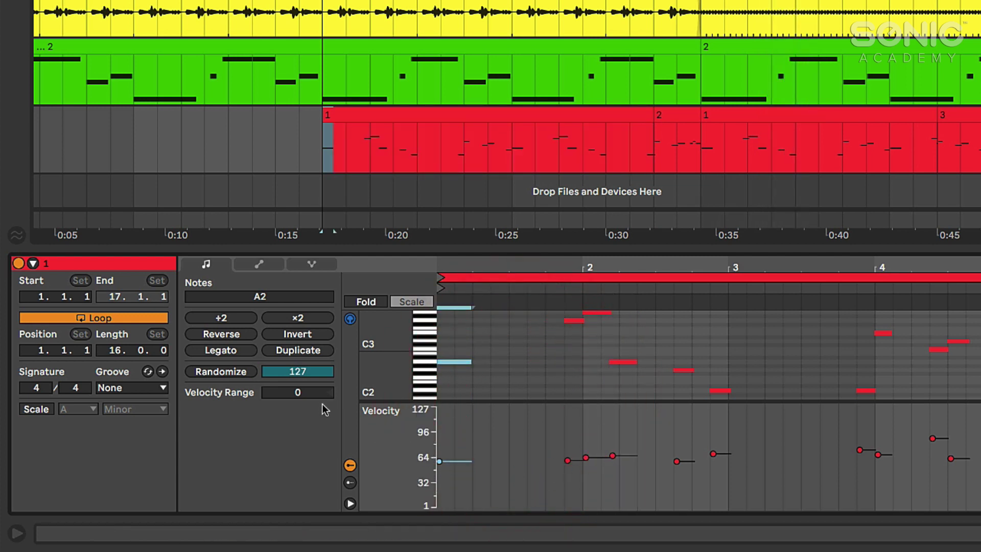
- Audition velocity ranges of +28 and -28 on the note, then reset the range to 0
drag(297, 392, 297, 394)
click(445, 464)
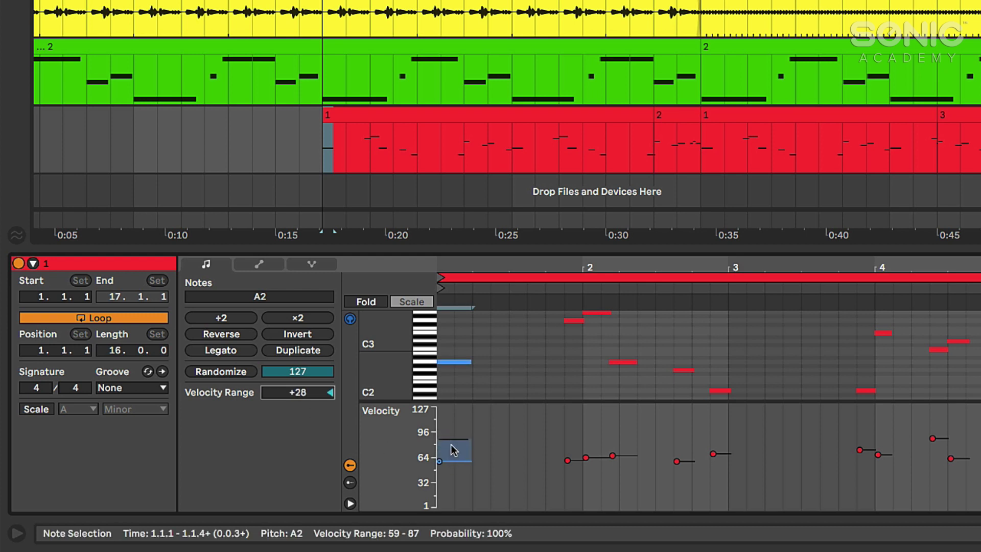
click(461, 362)
click(297, 397)
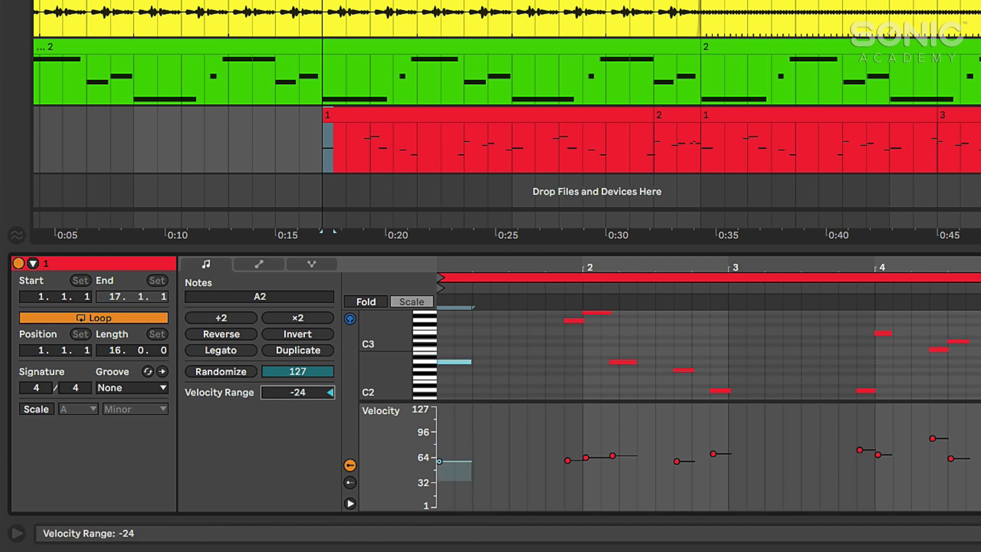
drag(296, 392, 297, 396)
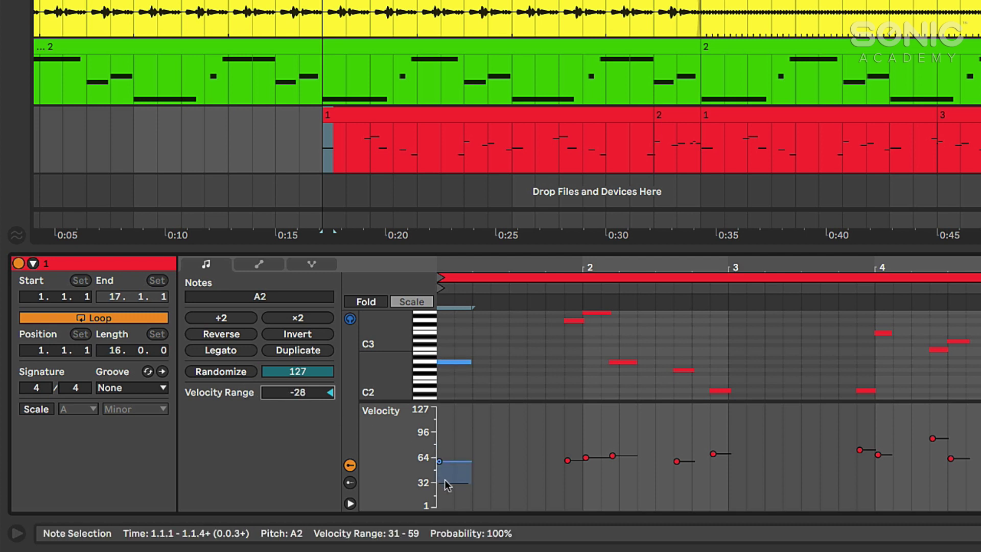
key(space)
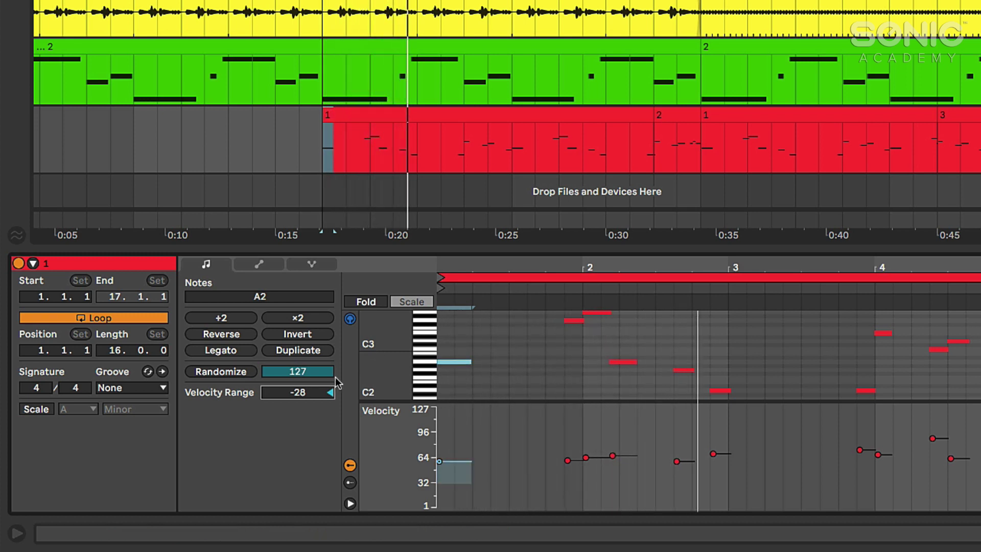
click(297, 393)
key(Delete)
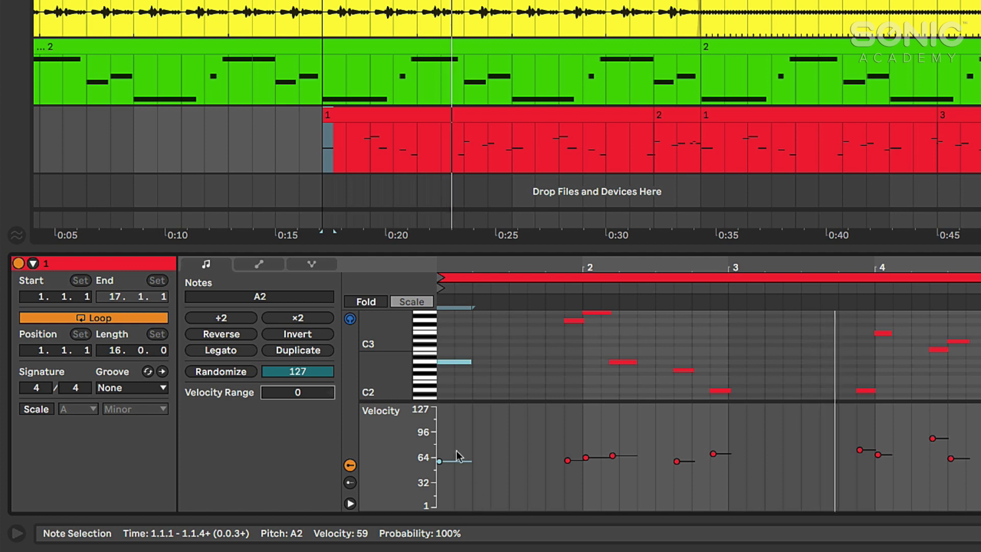
click(298, 371)
drag(298, 371, 297, 402)
click(561, 351)
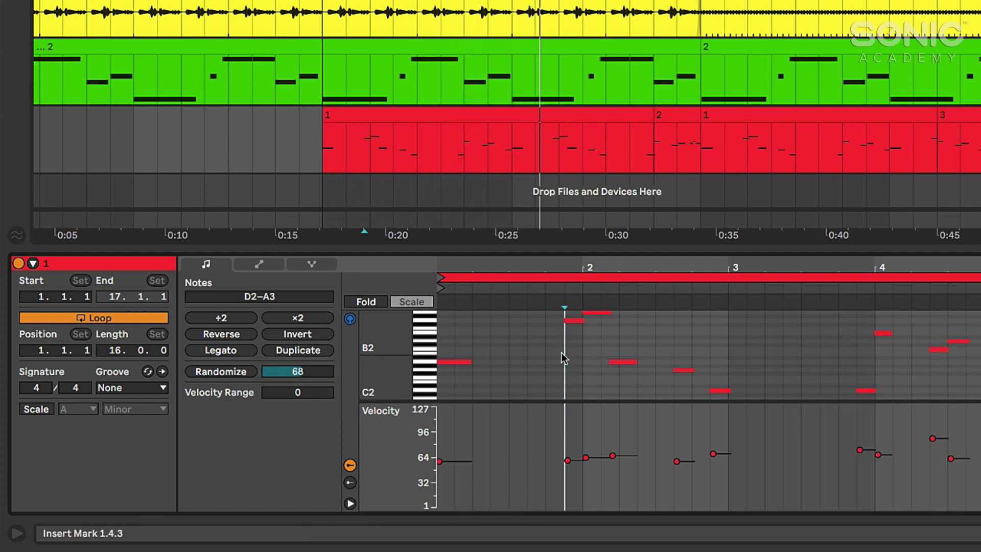
key(ctrl+a)
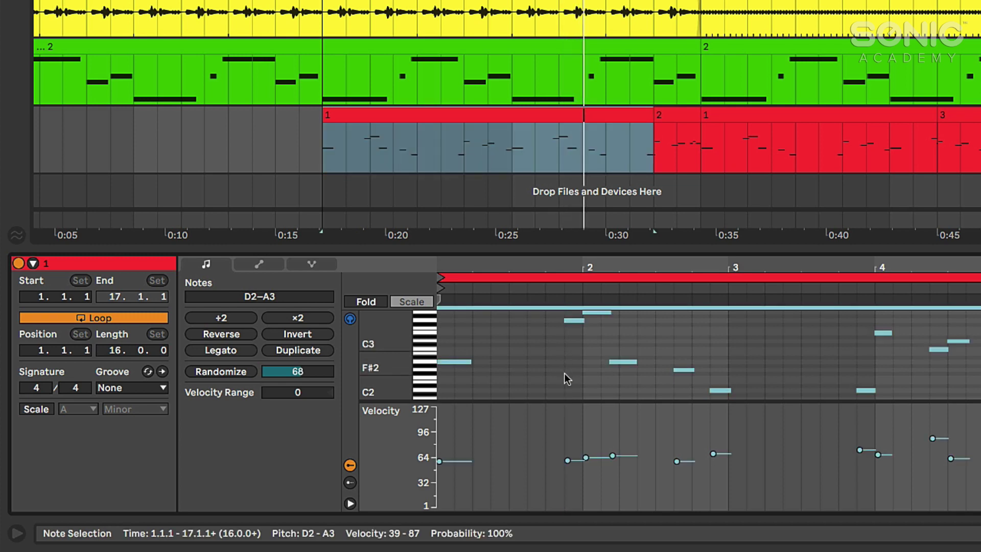
drag(285, 373, 285, 373)
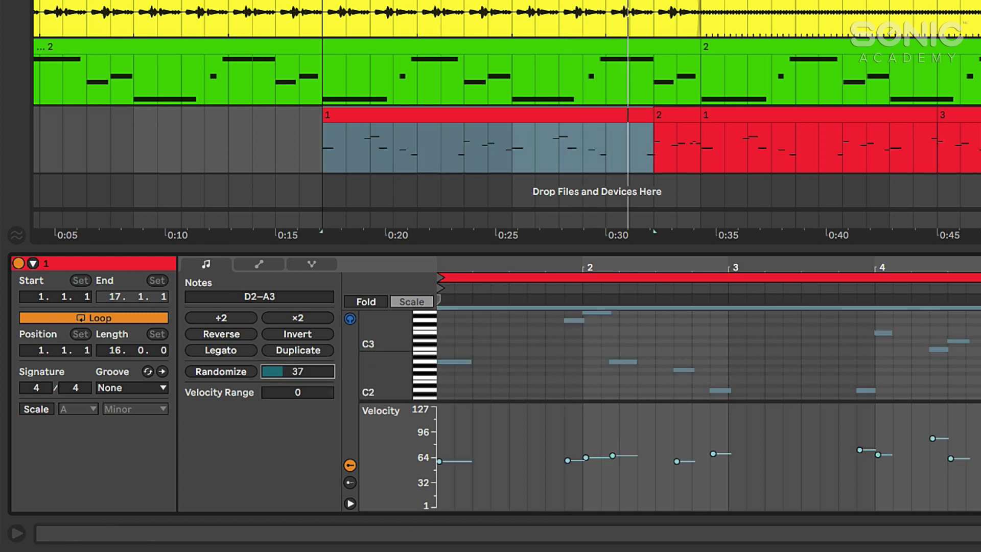
click(232, 371)
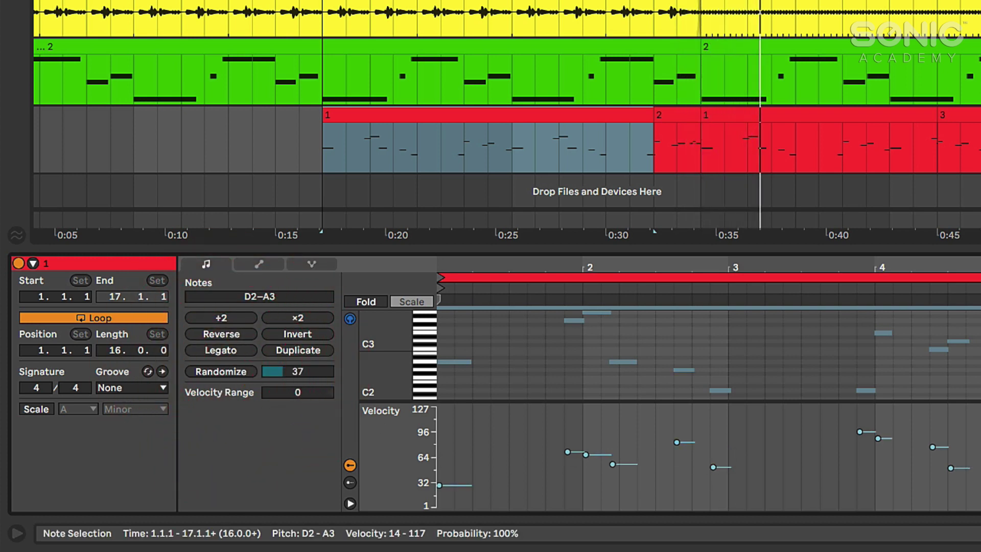
click(221, 371)
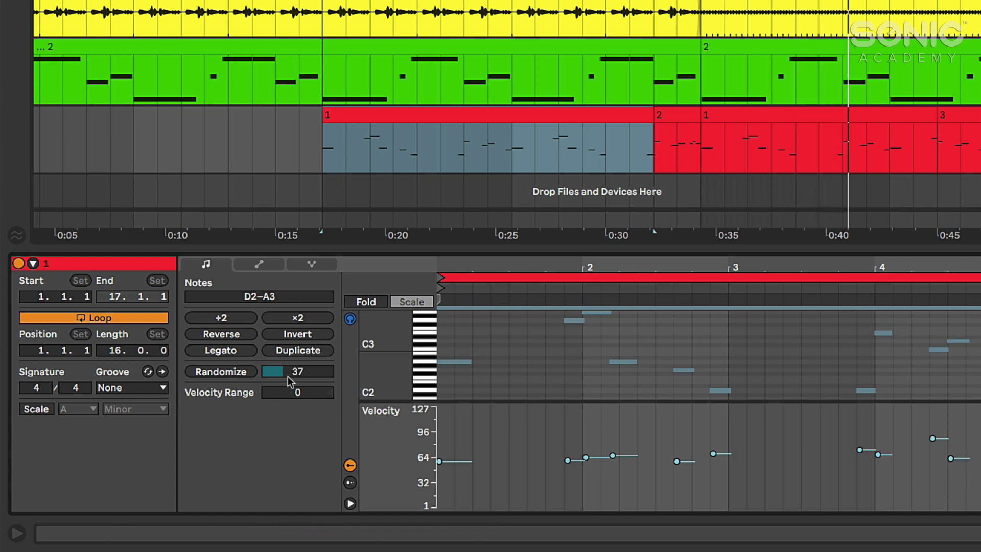
drag(287, 377, 287, 331)
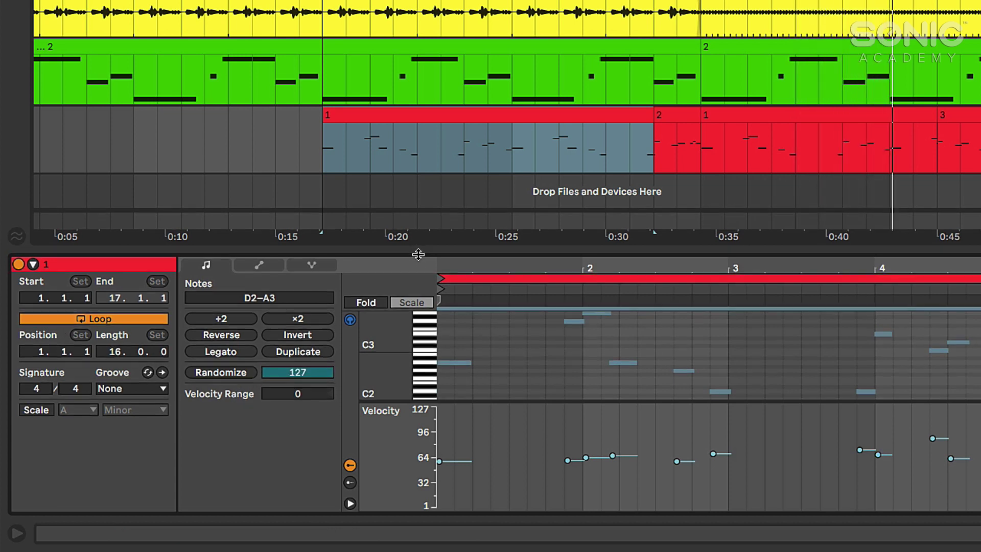
- Show Bass clip 1's envelopes, targeting BS Herbie's Env 2 Decay, with a taller arrangement
drag(416, 249, 416, 264)
click(255, 284)
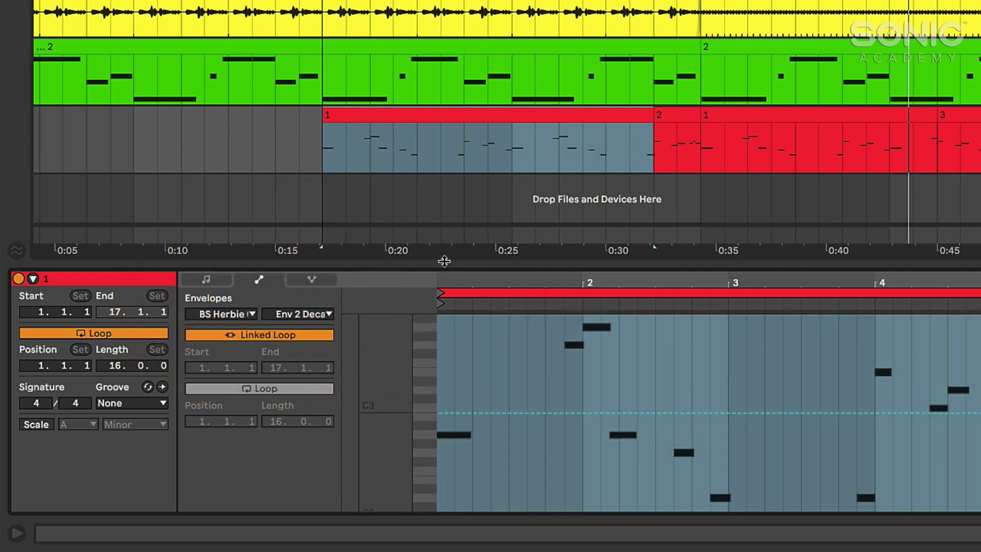
drag(445, 261, 464, 322)
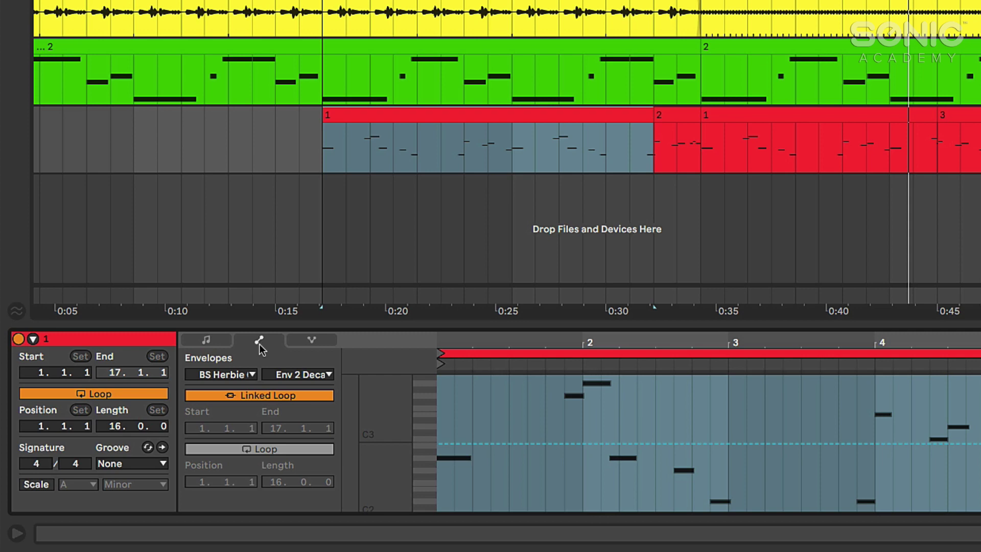
- View the bass clip's enlarged Slide and Pressure lanes during playback, selecting all its notes
click(309, 341)
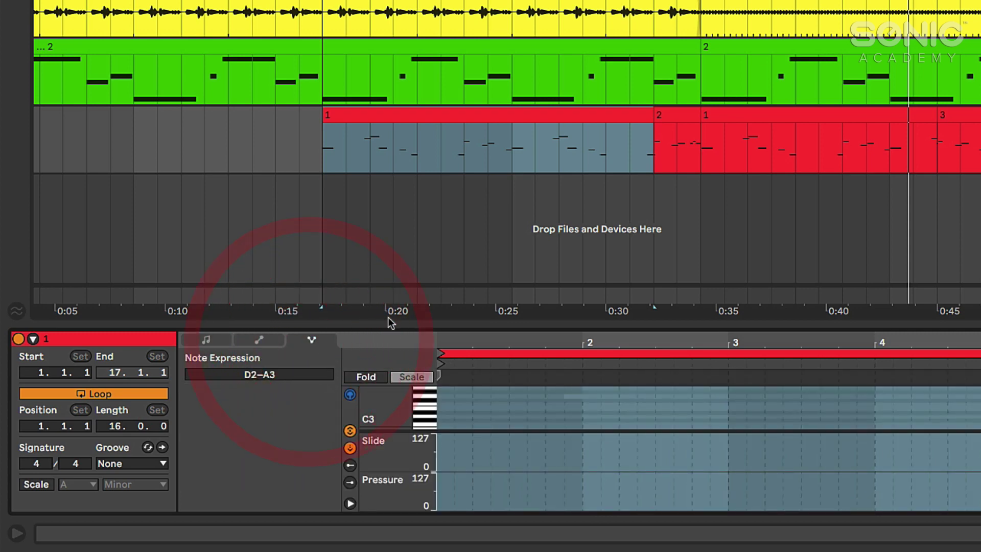
drag(388, 322, 393, 257)
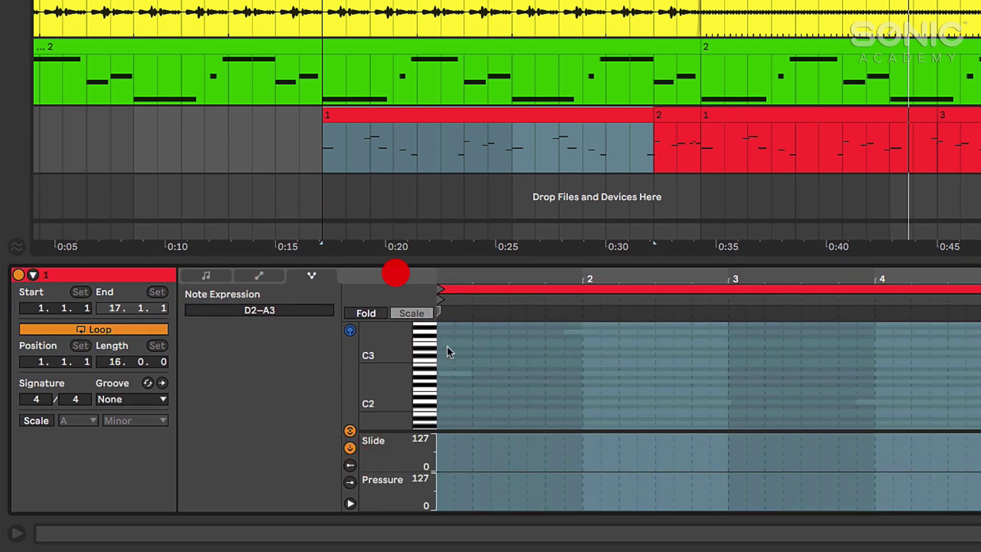
drag(463, 430, 464, 416)
drag(476, 259, 476, 251)
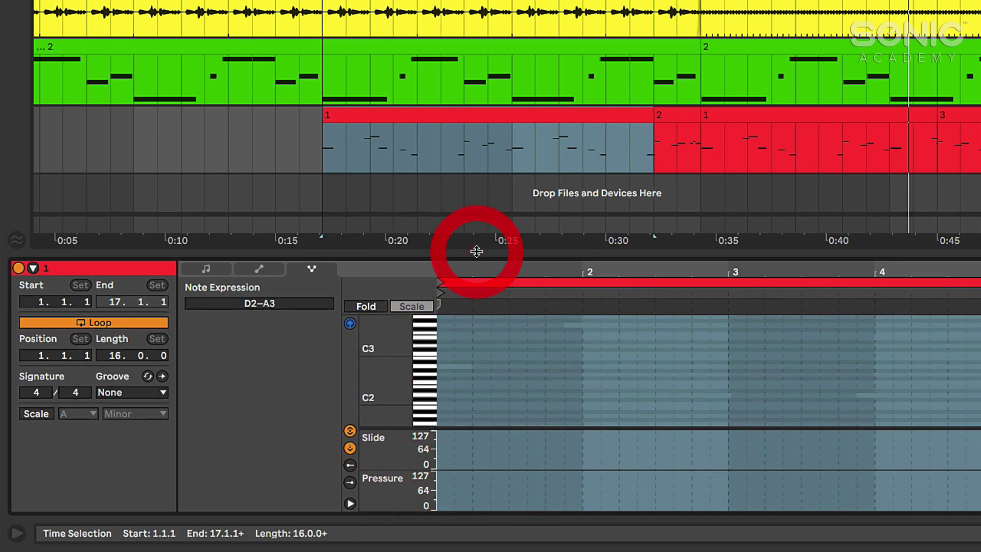
key(space)
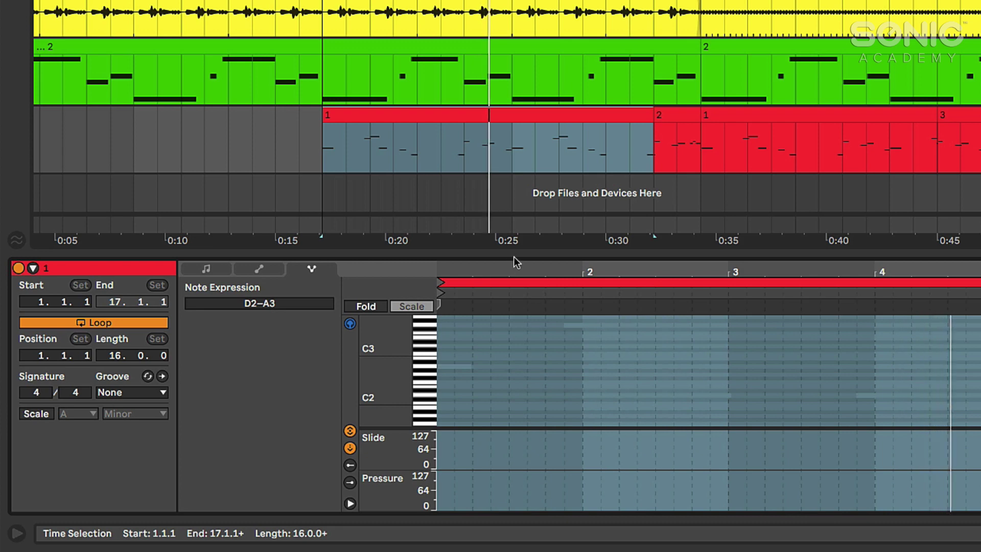
drag(515, 259, 513, 247)
key(ctrl+a)
click(514, 116)
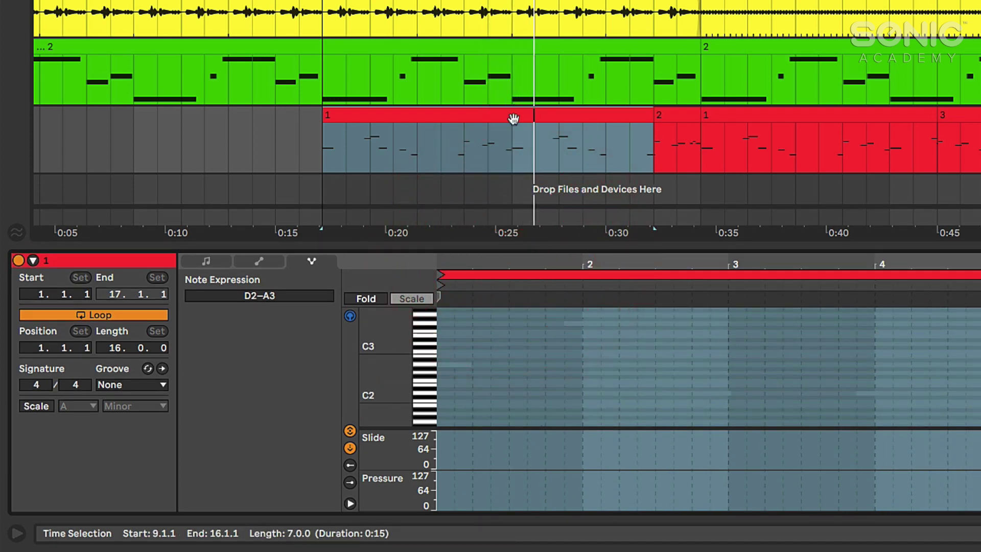
- Bring up the BS Herbie Chameleon device's MPE matrix for the bass track
key(shift+Tab)
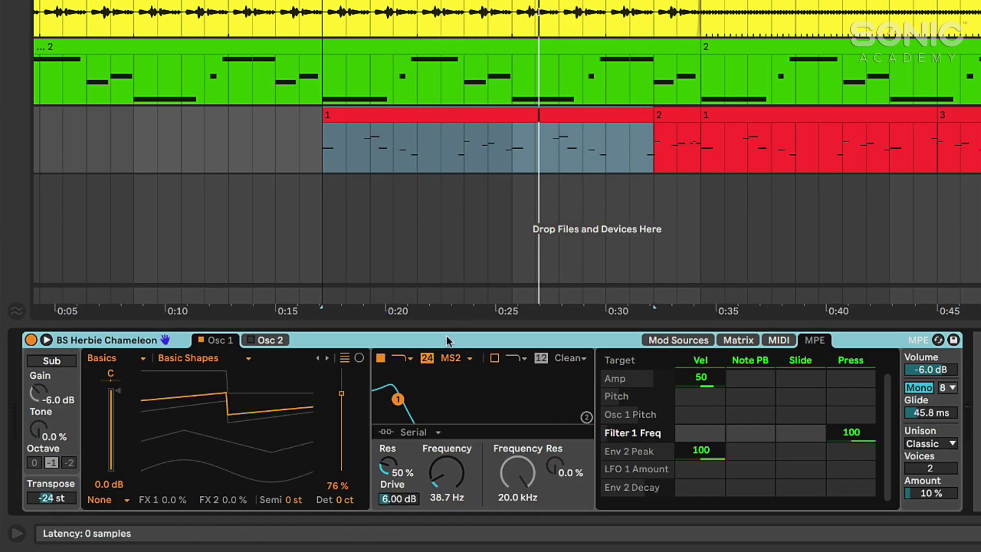
click(450, 337)
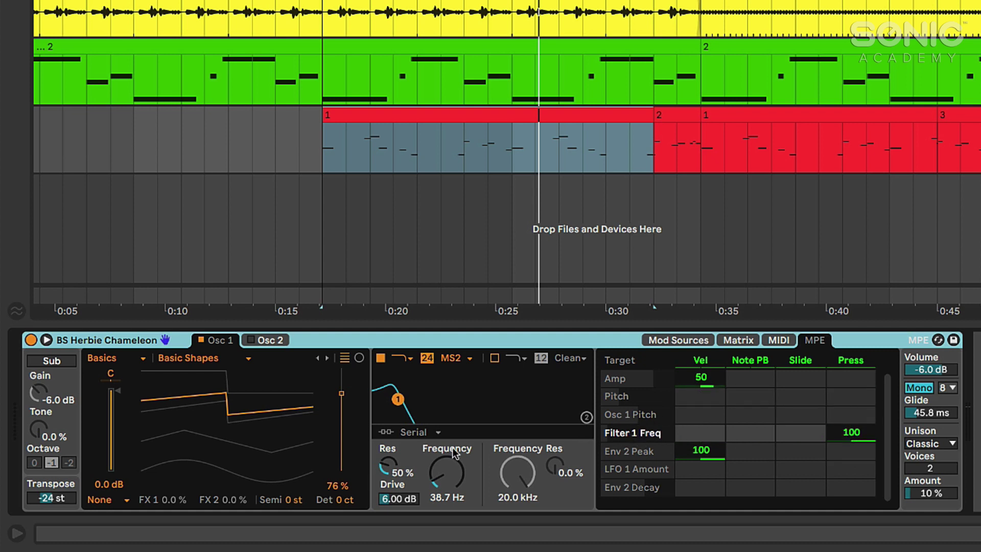
- Draw a Pressure curve on the A2 note near beat 2.1.4, rising to 66 and back to 0
double_click(455, 118)
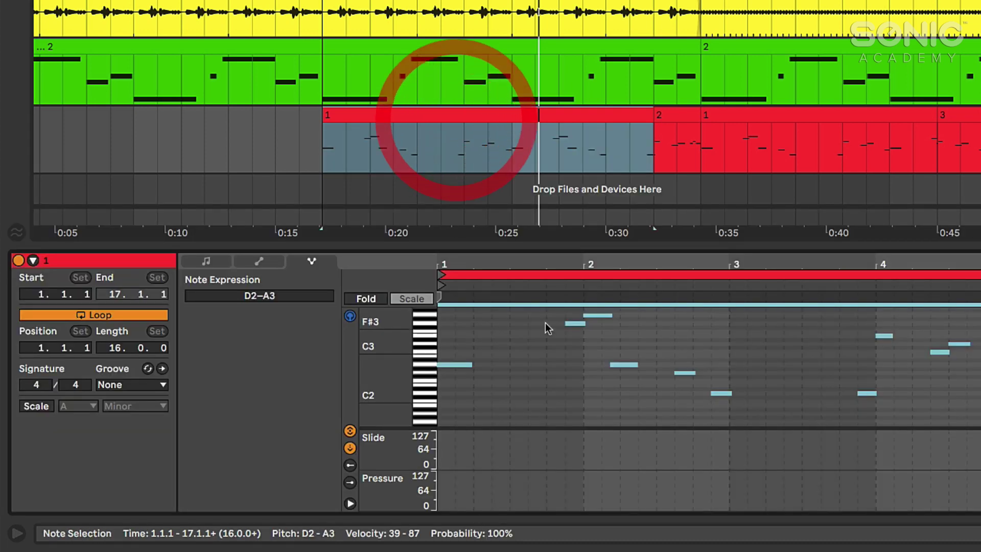
click(624, 365)
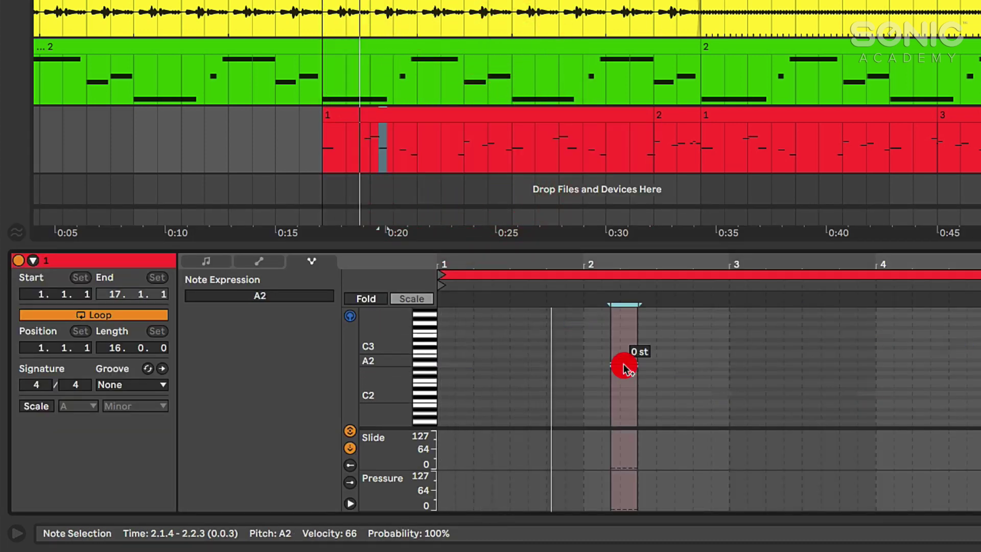
click(619, 416)
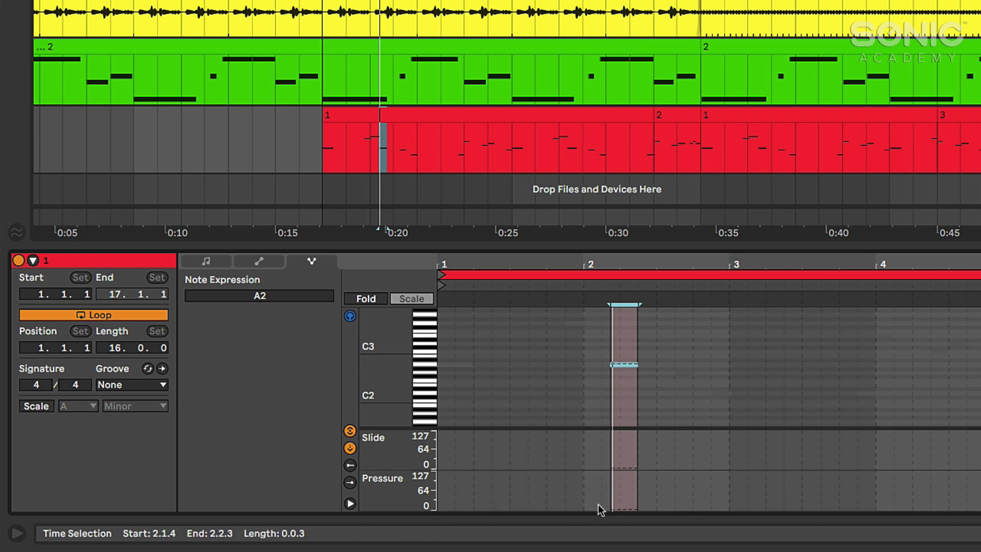
drag(612, 263, 612, 250)
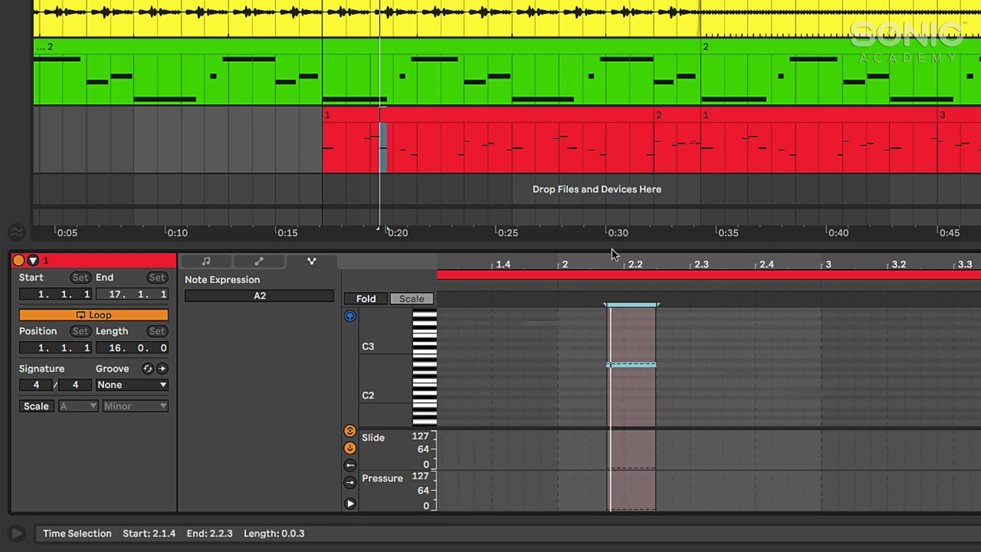
click(609, 507)
drag(627, 504, 649, 497)
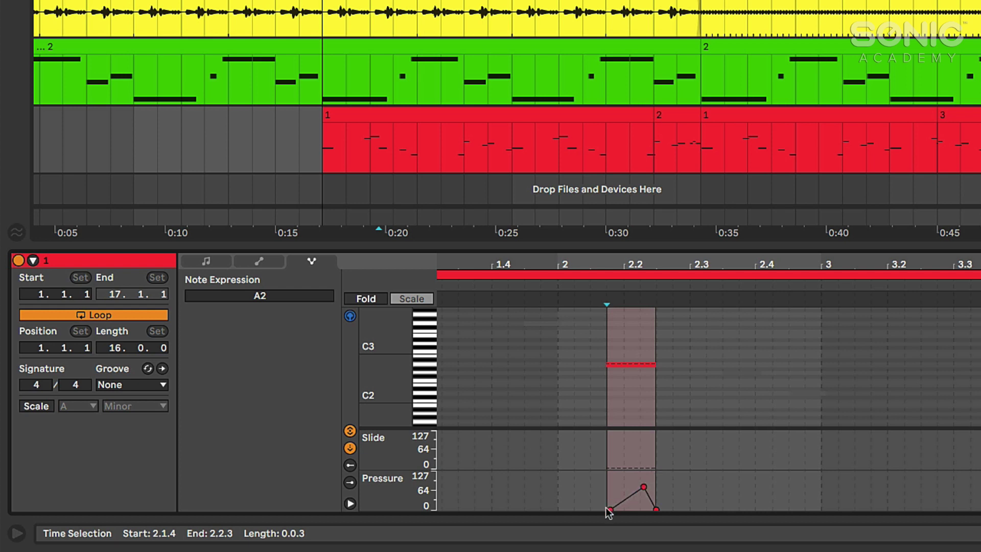
click(405, 113)
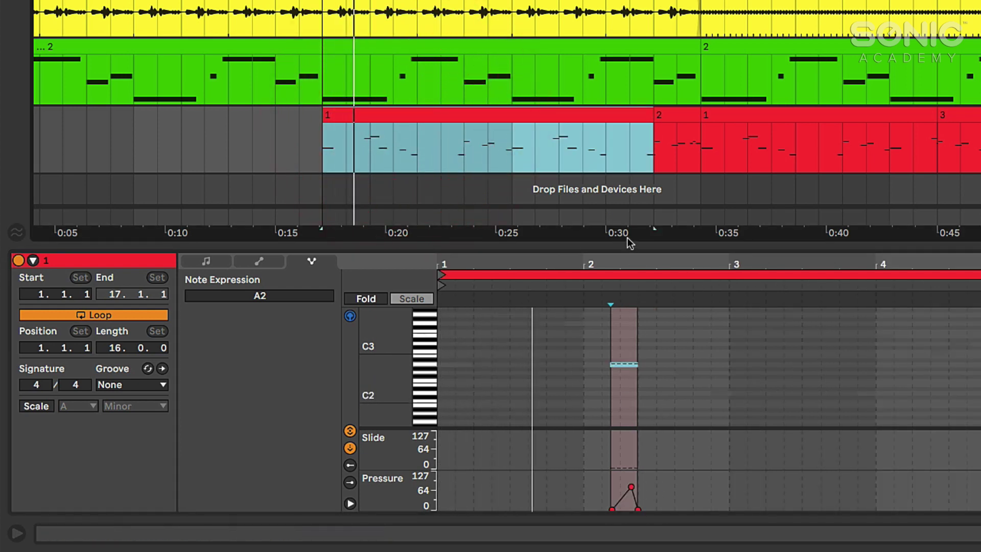
drag(627, 264, 627, 294)
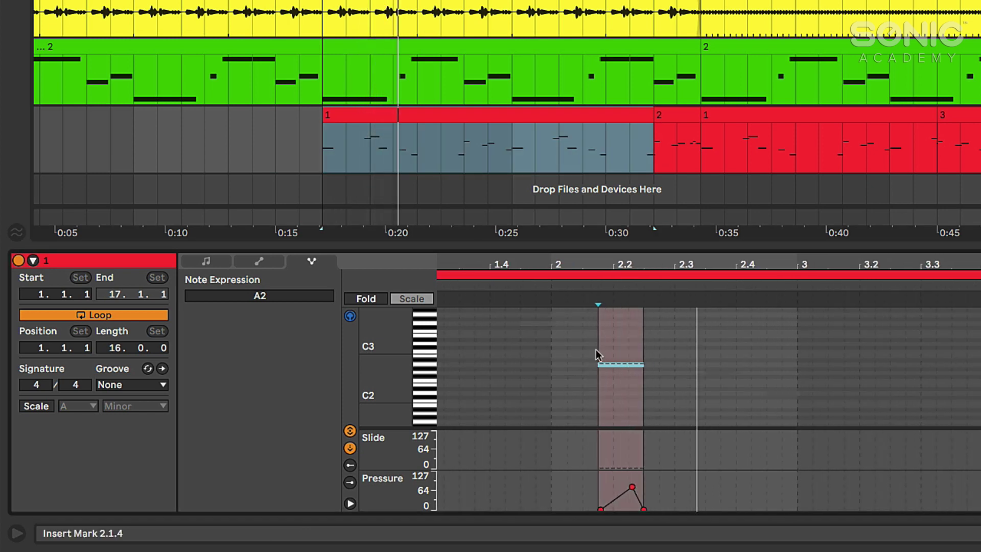
- Pull the A2 note's Pressure peak back down to 0
key(shift+Tab)
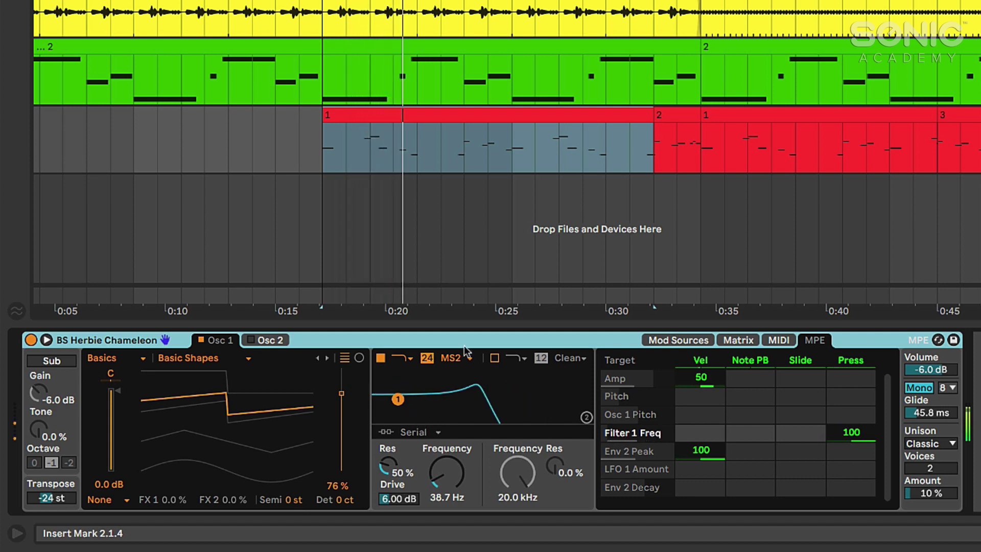
key(shift+Tab)
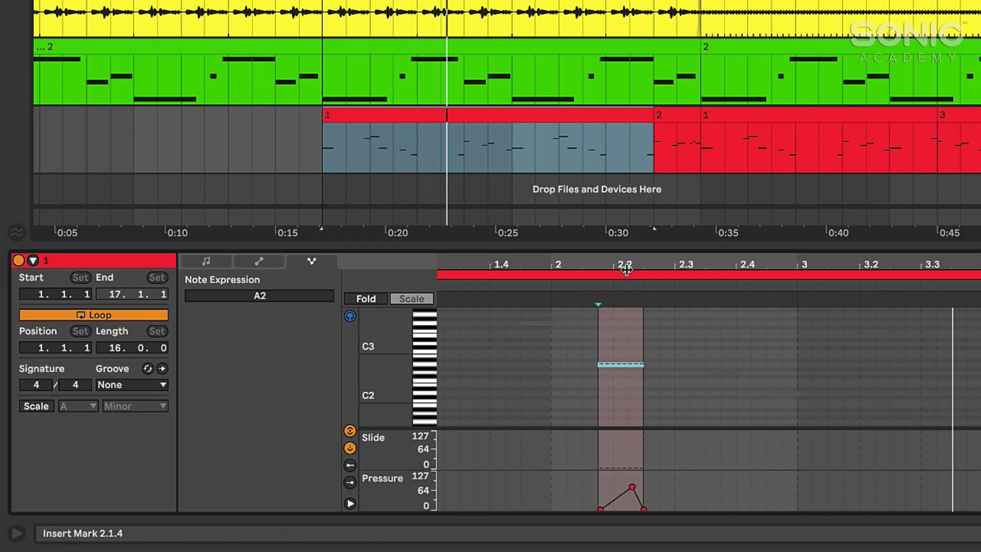
drag(624, 264, 624, 270)
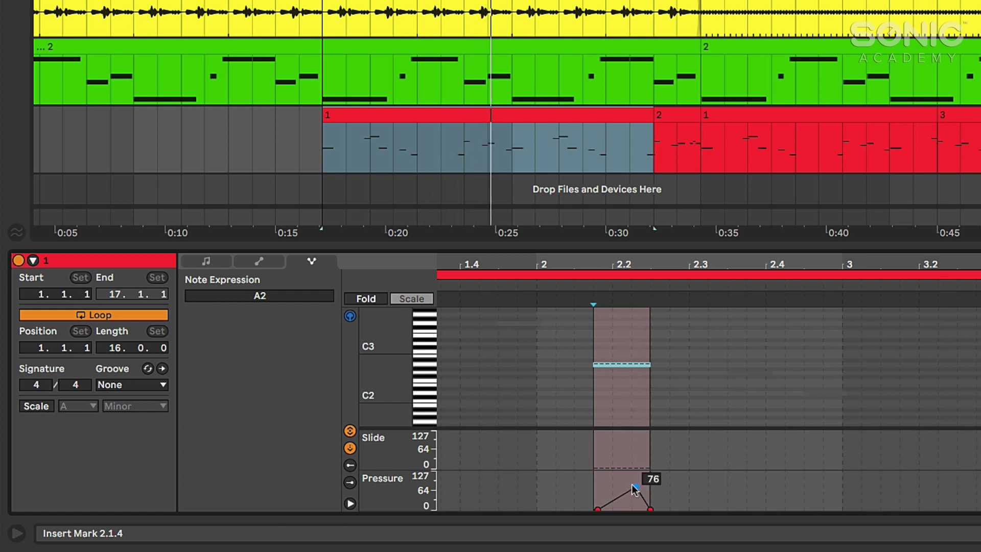
drag(636, 490, 595, 507)
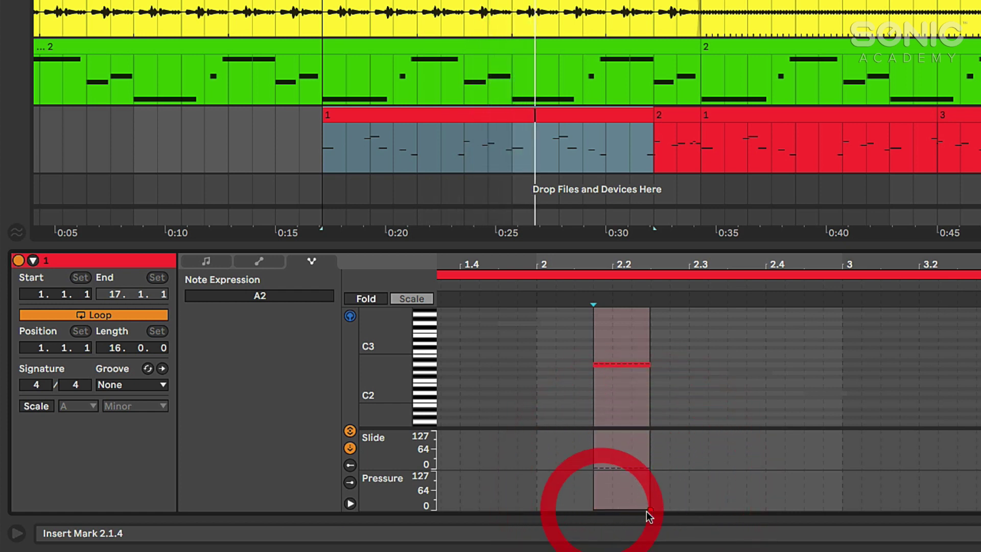
click(605, 490)
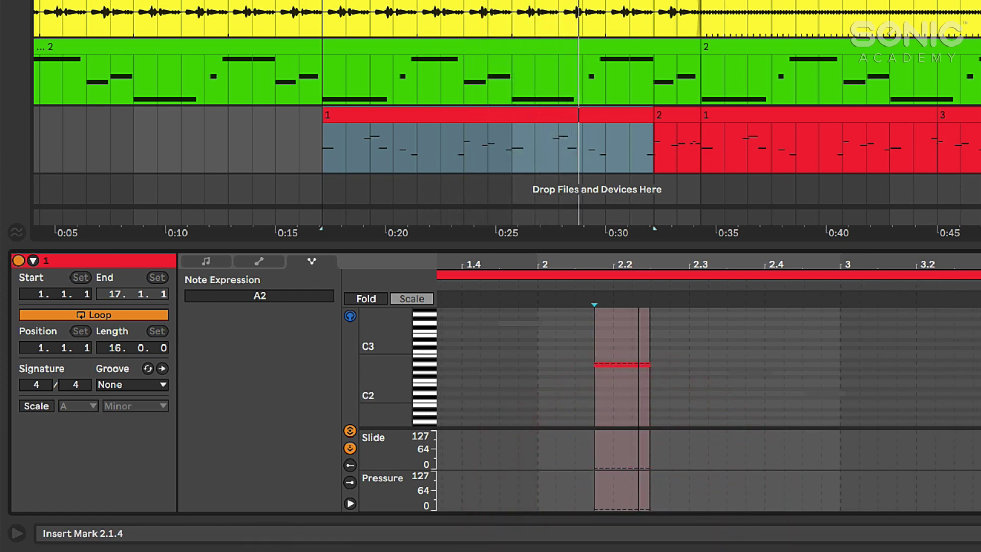
- Zoom the editor out to bars 1–9 and return to the BS Herbie Chameleon device settings
mouse_move(639, 265)
mouse_down()
mouse_move(639, 256)
mouse_move(654, 260)
mouse_move(640, 257)
mouse_up()
drag(575, 262, 575, 254)
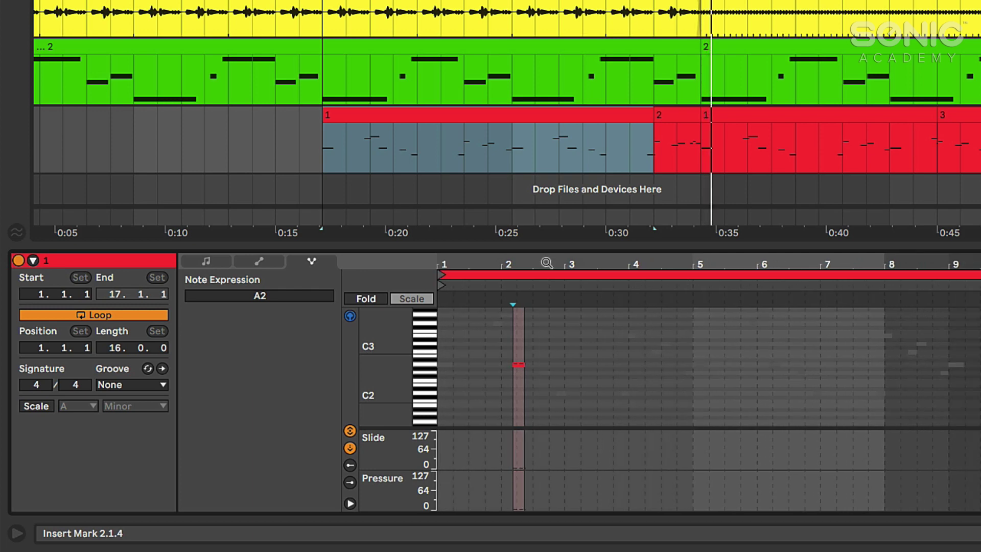
click(633, 133)
key(shift+Tab)
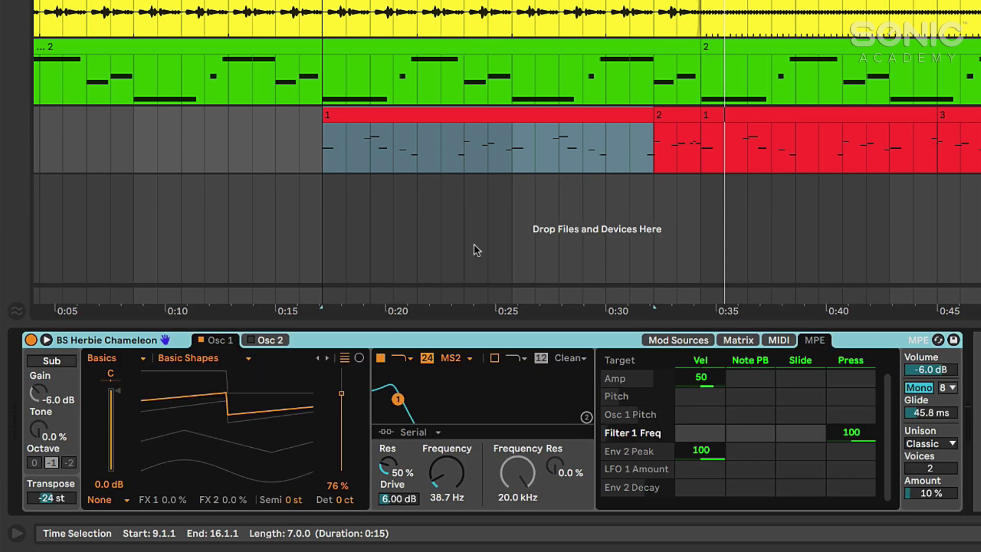
click(429, 340)
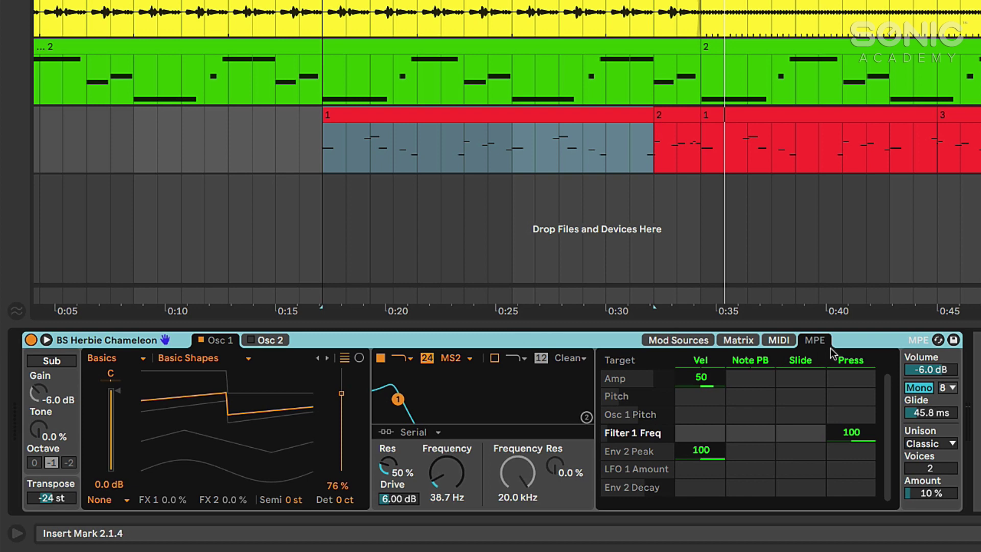
key(shift+Tab)
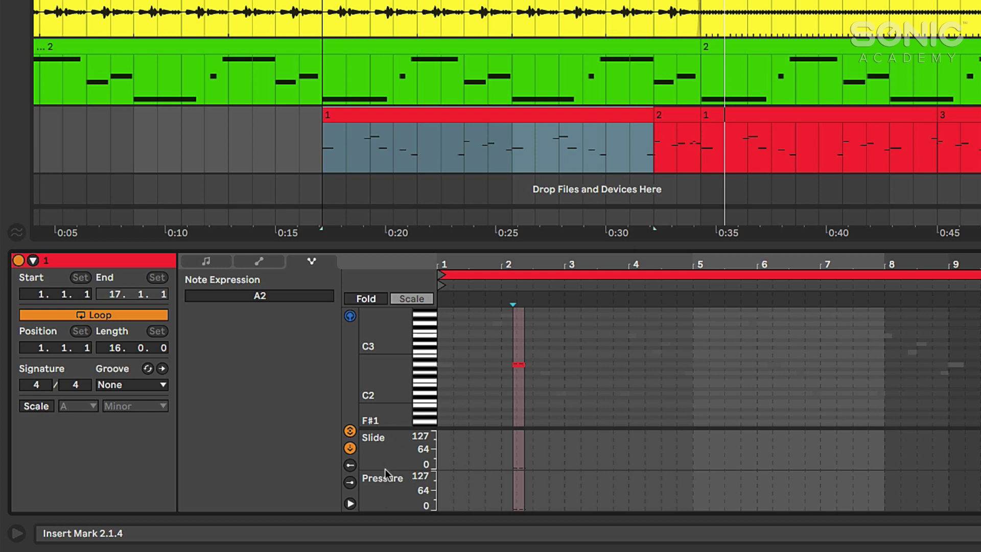
key(shift+Tab)
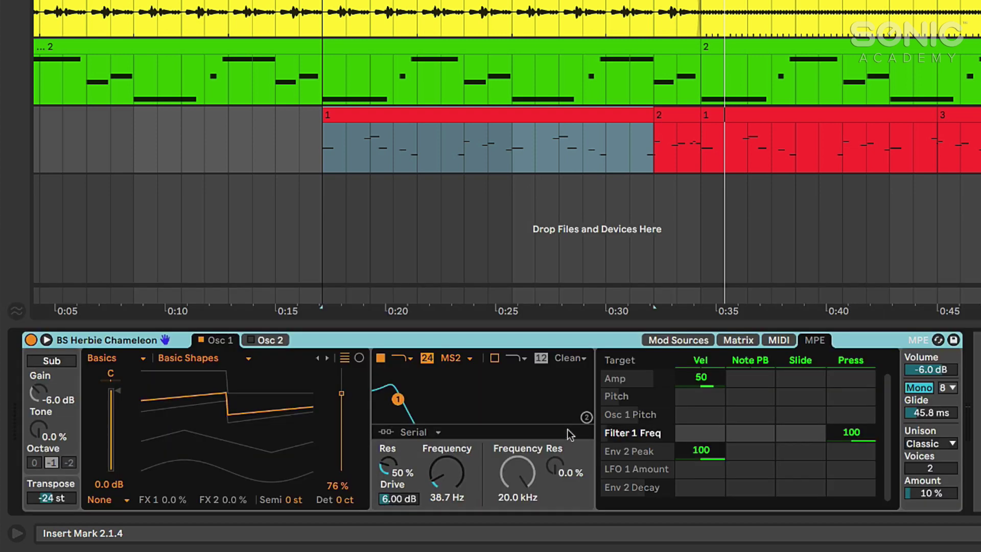
click(845, 403)
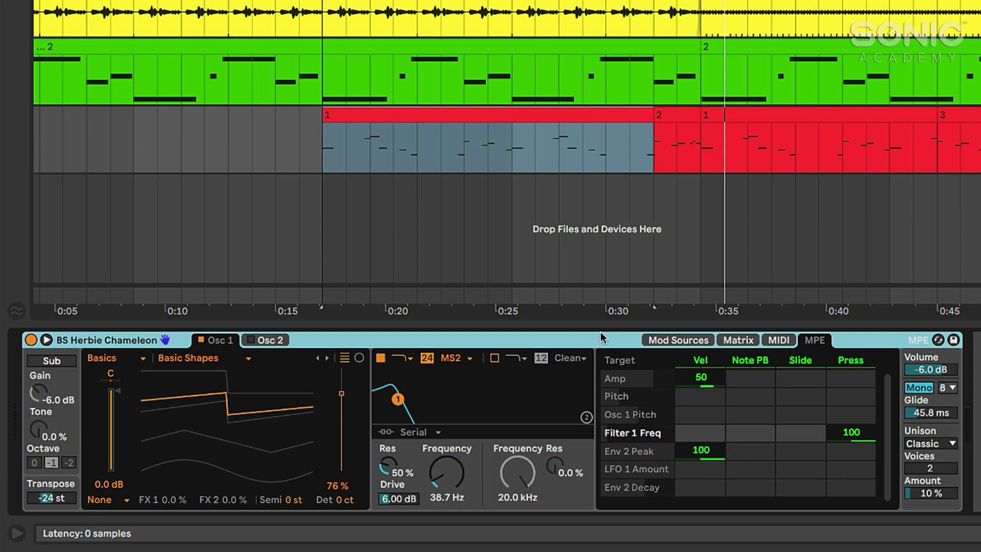
click(451, 123)
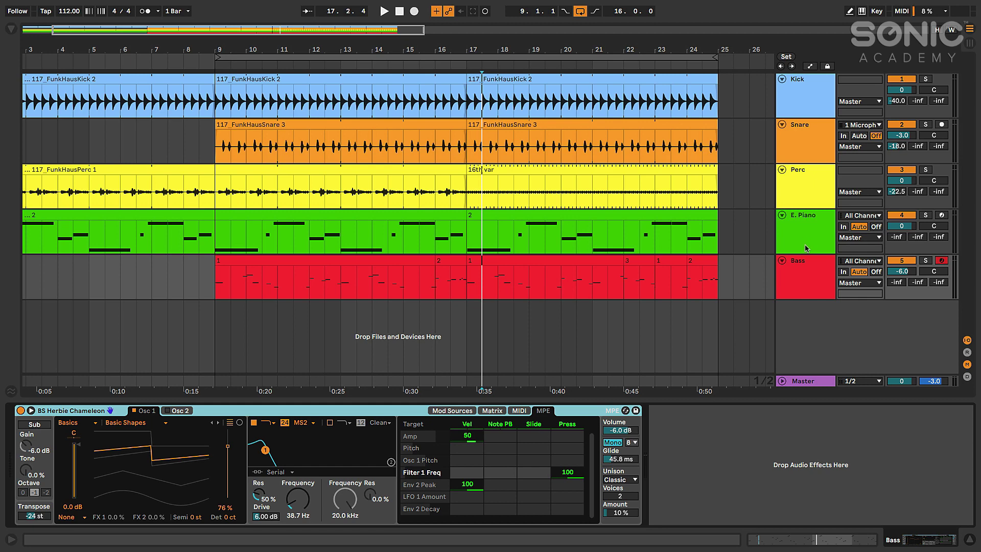
- Show the E. Piano chain with the EP Loop sampler, reverb and compressor unfolded
click(811, 225)
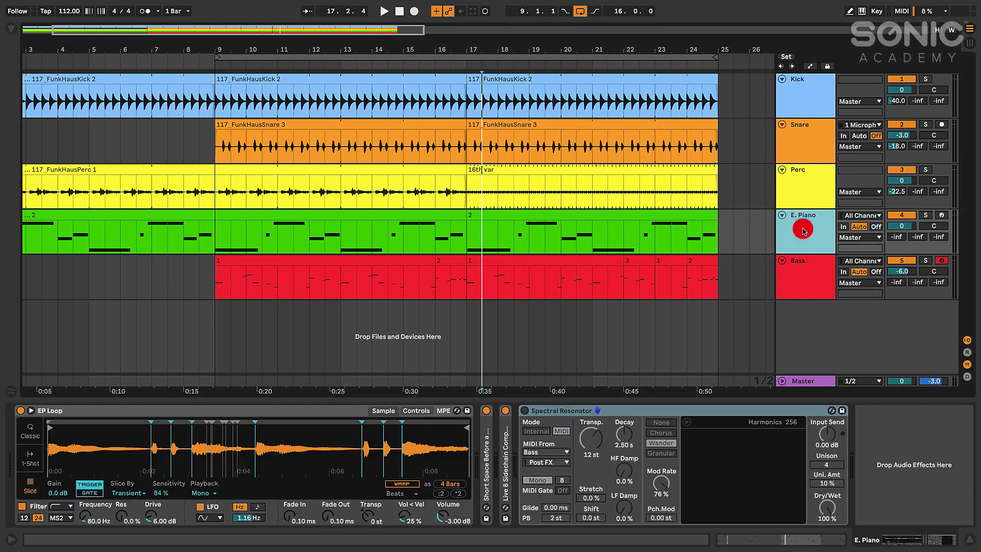
double_click(503, 450)
double_click(487, 450)
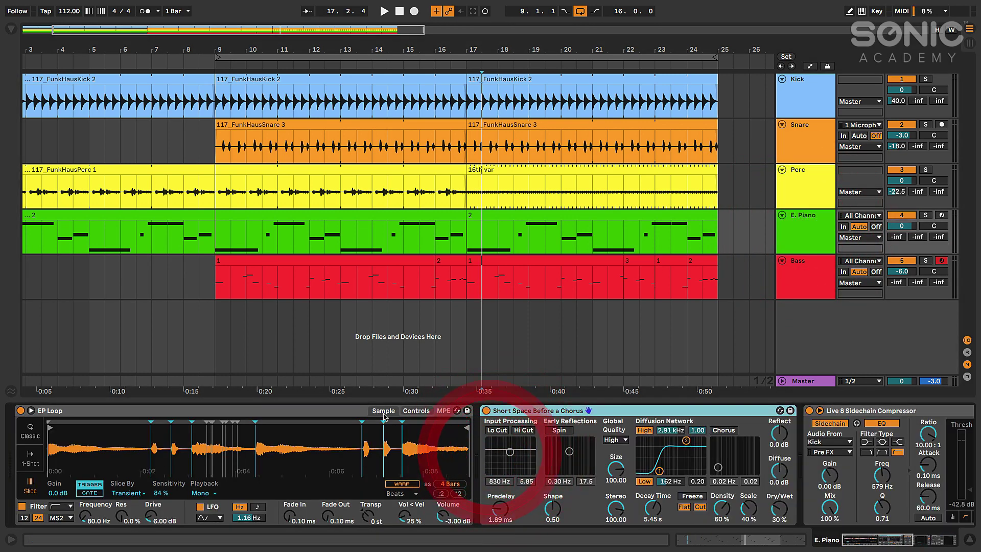
click(292, 413)
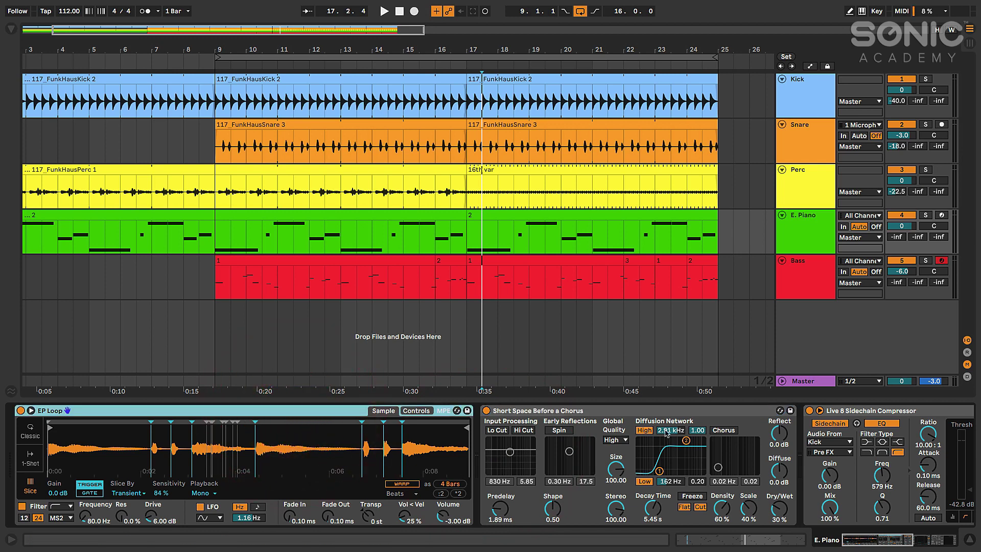
scroll(408, 404, right, 5)
click(652, 413)
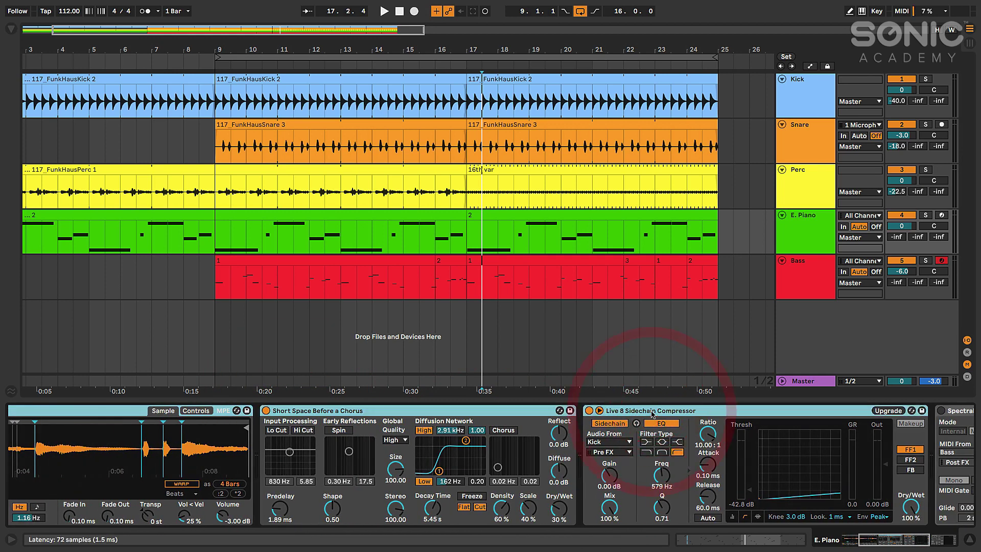
scroll(653, 414, left, 5)
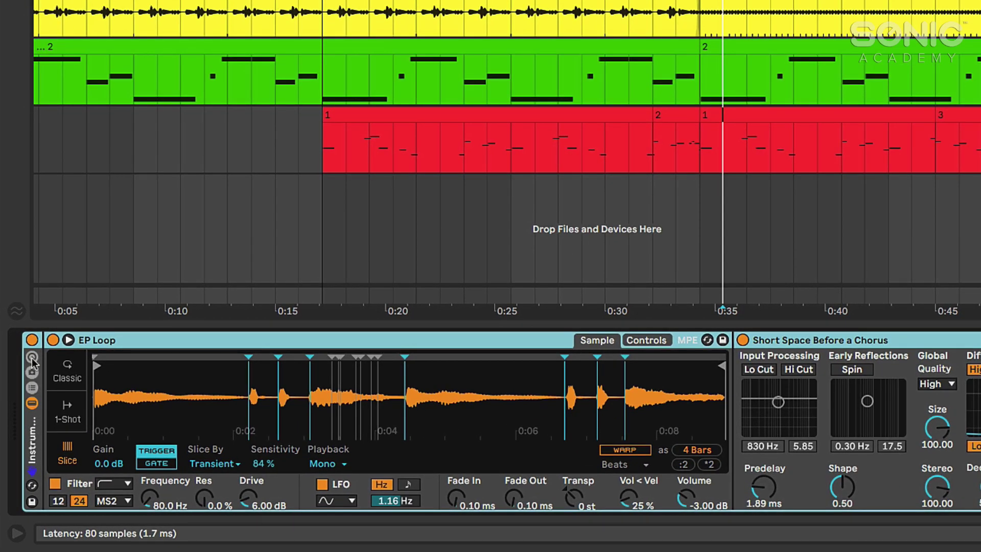
- Map EP Loop's Filter Frequency, Resonance and Drive to rack Macros 1, 2 and 3
click(32, 358)
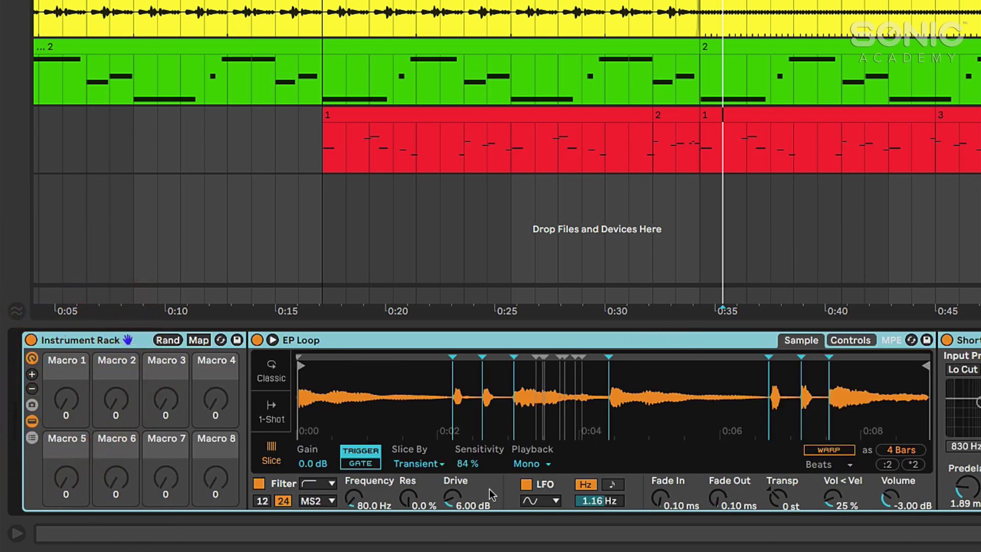
right_click(354, 498)
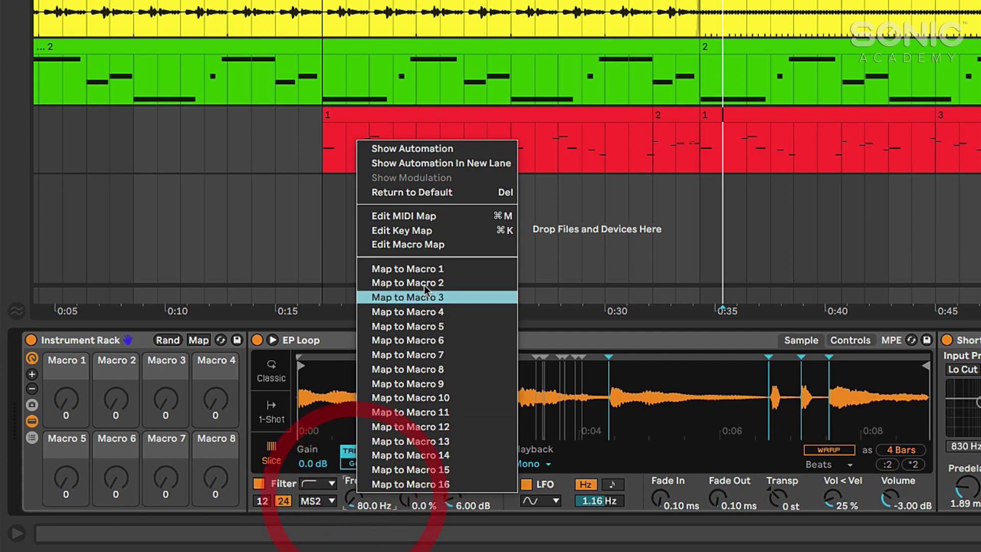
click(406, 268)
right_click(408, 497)
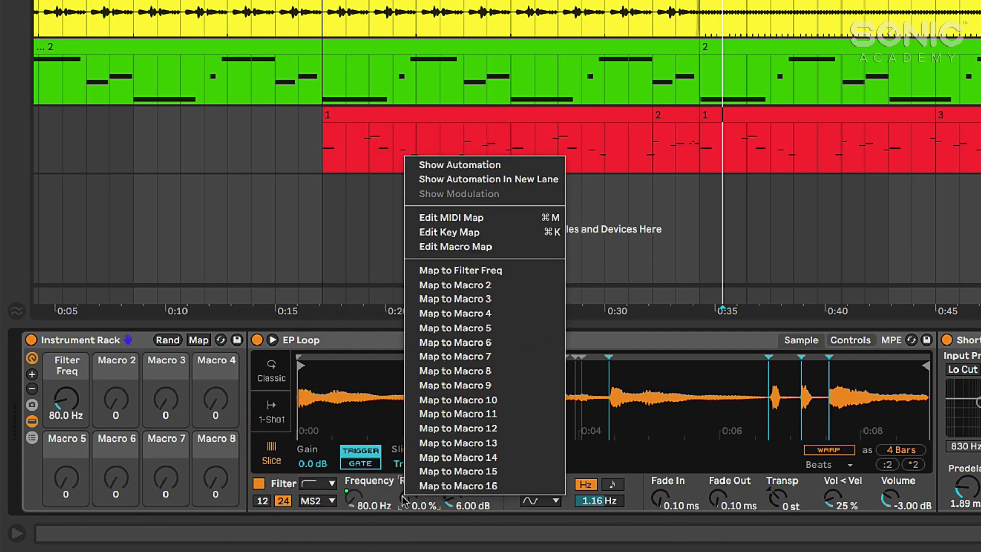
click(475, 298)
right_click(467, 497)
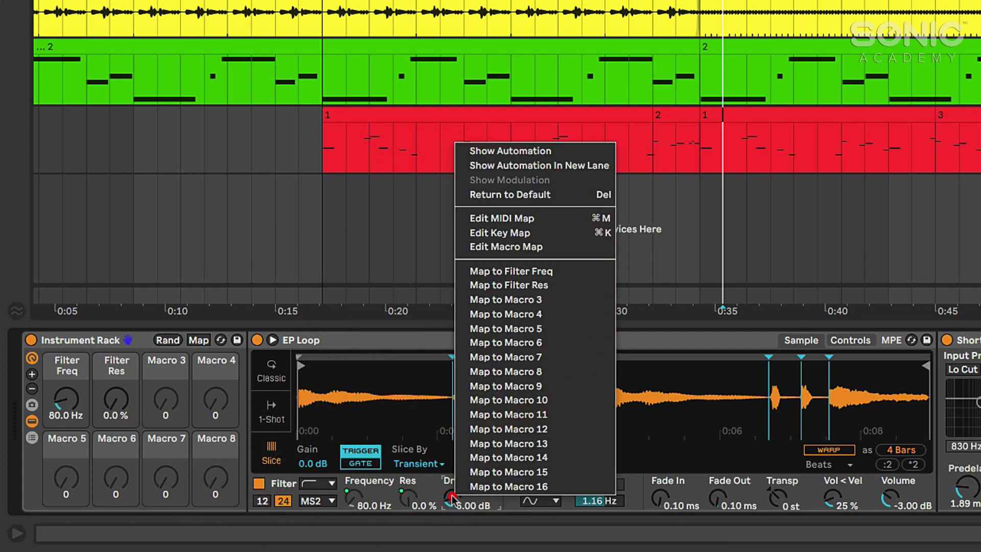
click(518, 297)
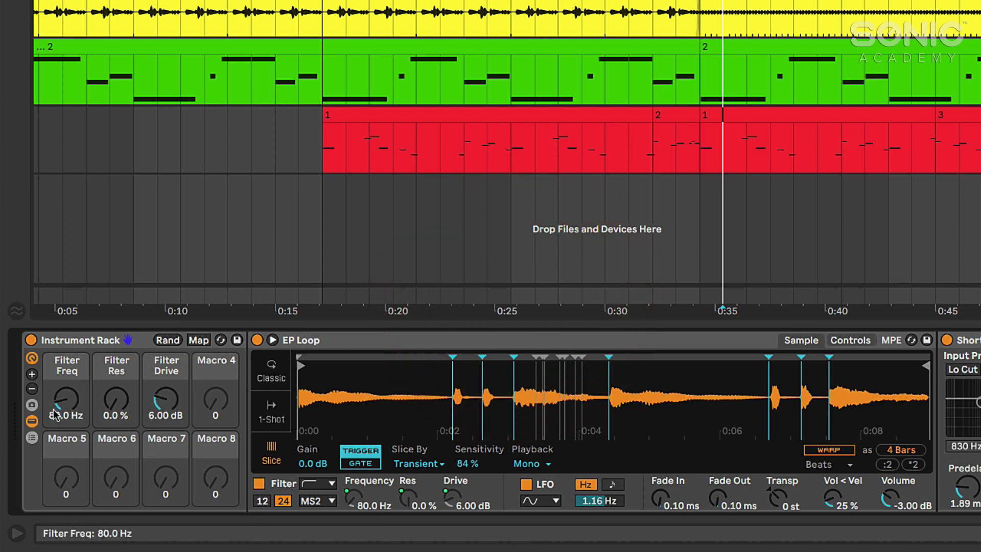
- Cut the E. Piano rack down to four macro knobs and show its Macro Variations panel
click(31, 377)
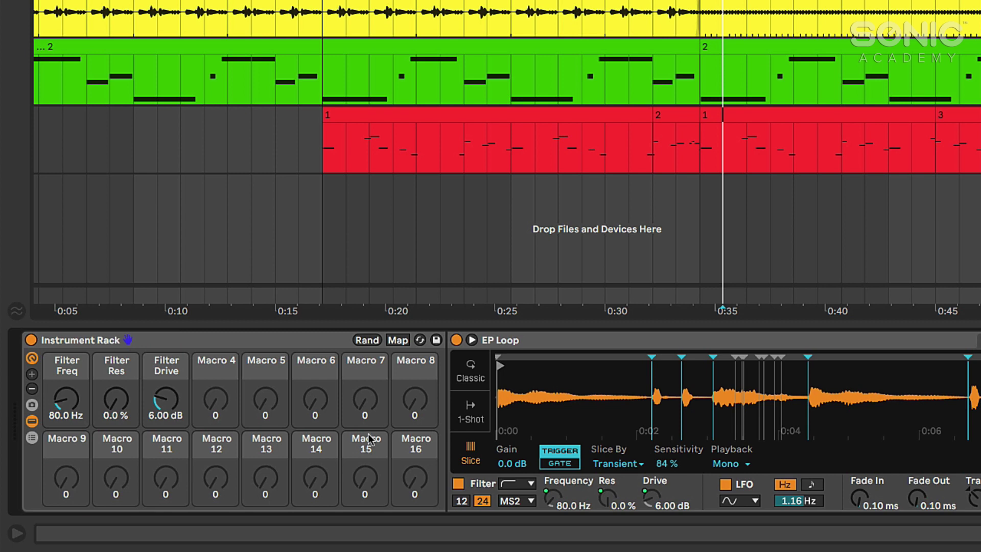
click(32, 390)
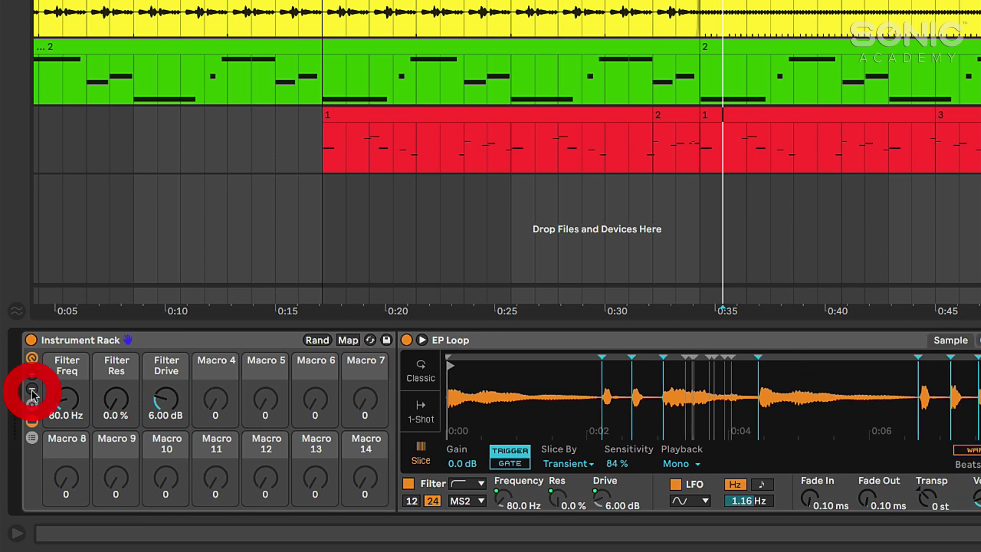
click(31, 391)
click(31, 390)
click(32, 390)
click(32, 391)
click(31, 391)
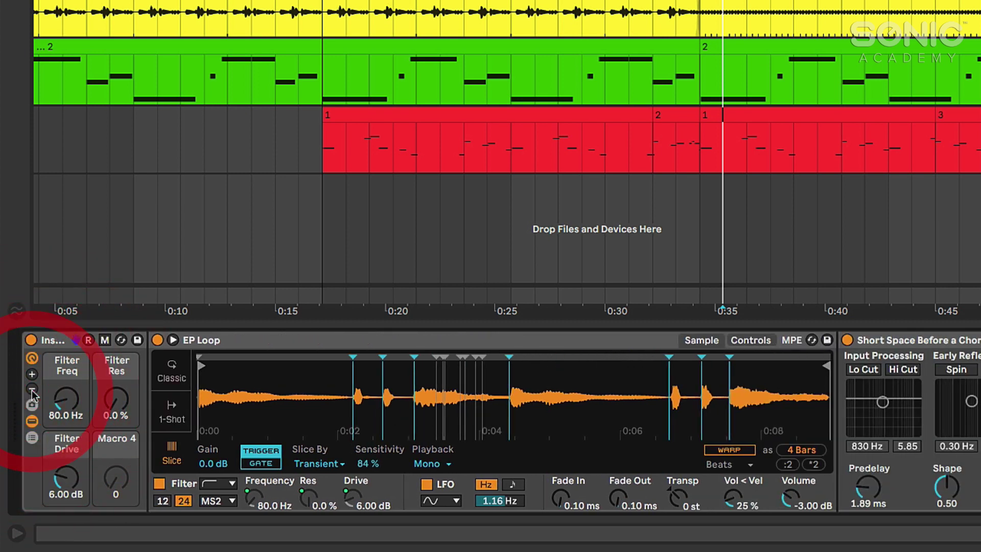
click(31, 391)
click(32, 390)
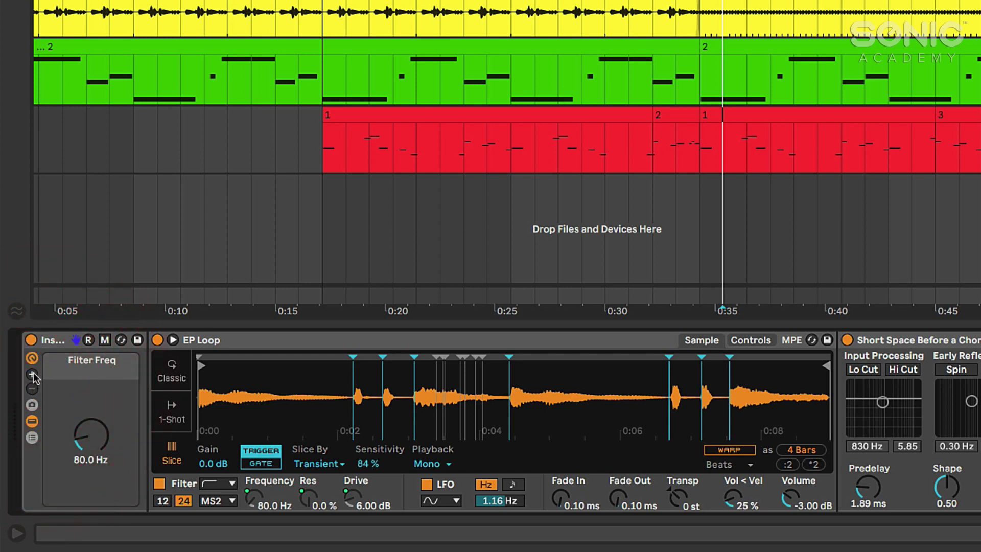
click(32, 374)
click(32, 375)
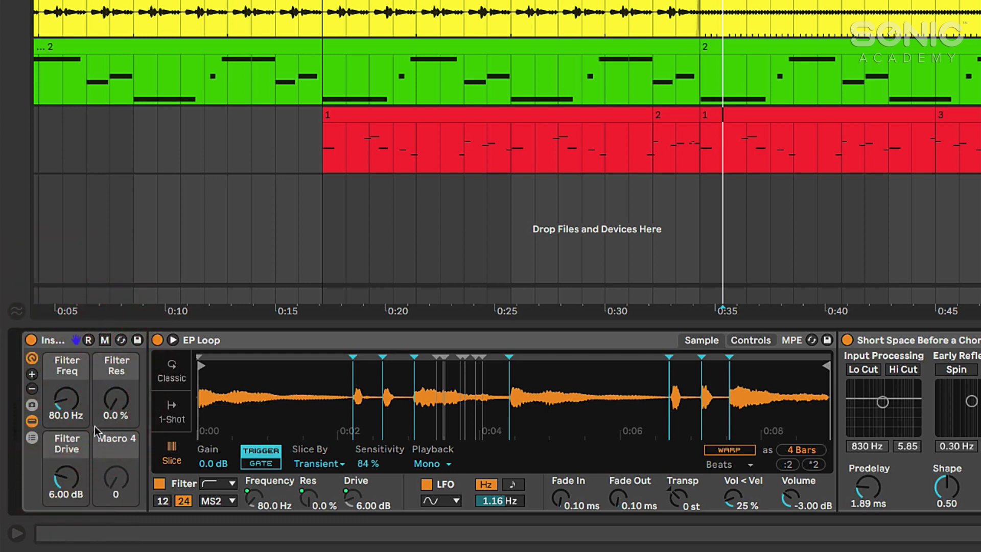
click(32, 406)
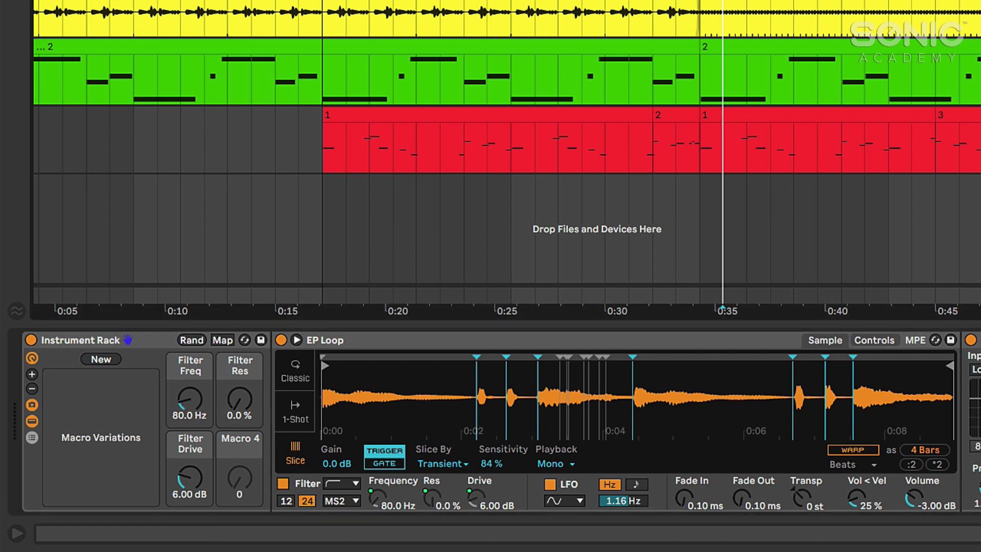
- Start playback from the beginning of the E. Piano clip
key(space)
click(413, 54)
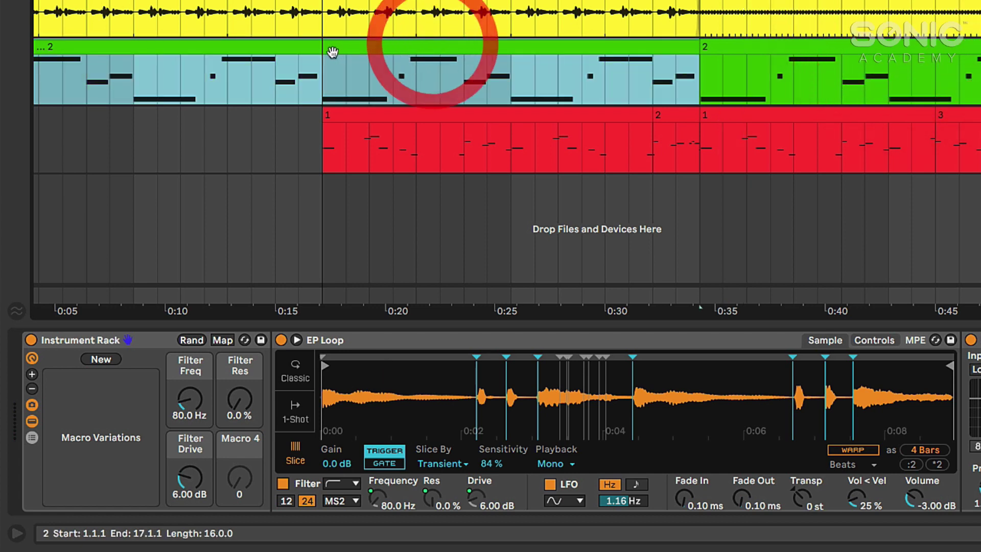
click(322, 67)
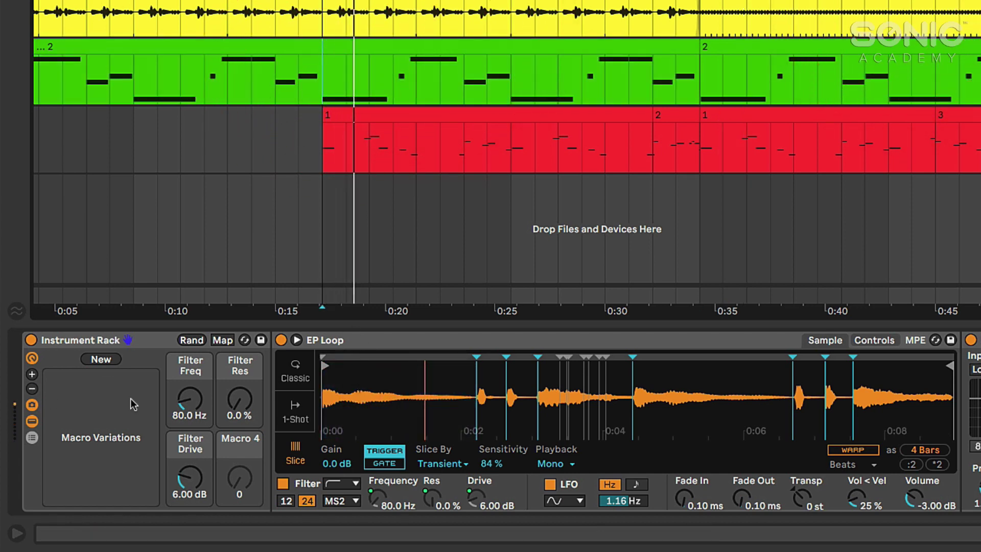
- Set the macros to Filter Freq 195 Hz, Res 49% and Drive 13.4 dB
mouse_move(189, 400)
mouse_down()
mouse_move(190, 353)
mouse_move(189, 414)
mouse_up()
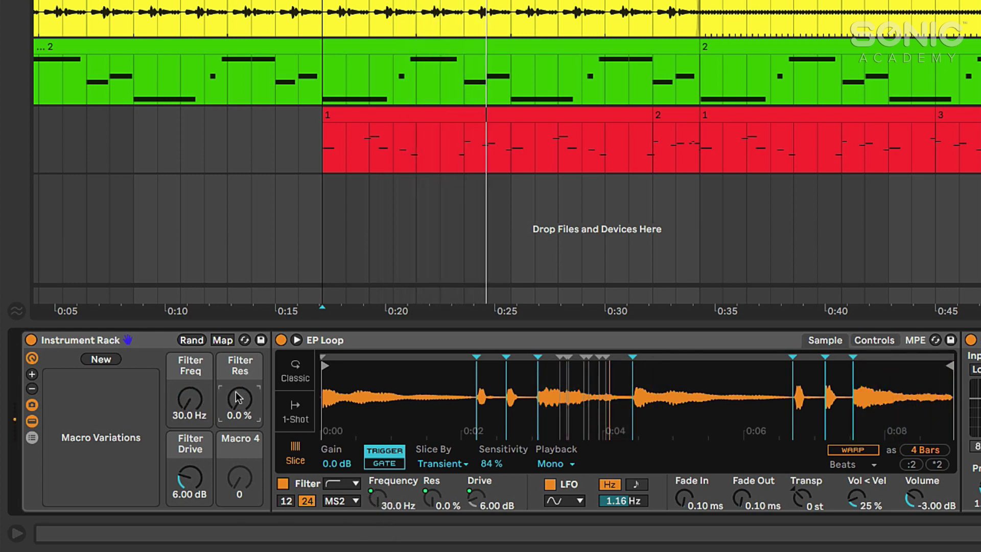
drag(196, 399, 196, 384)
drag(190, 478, 195, 428)
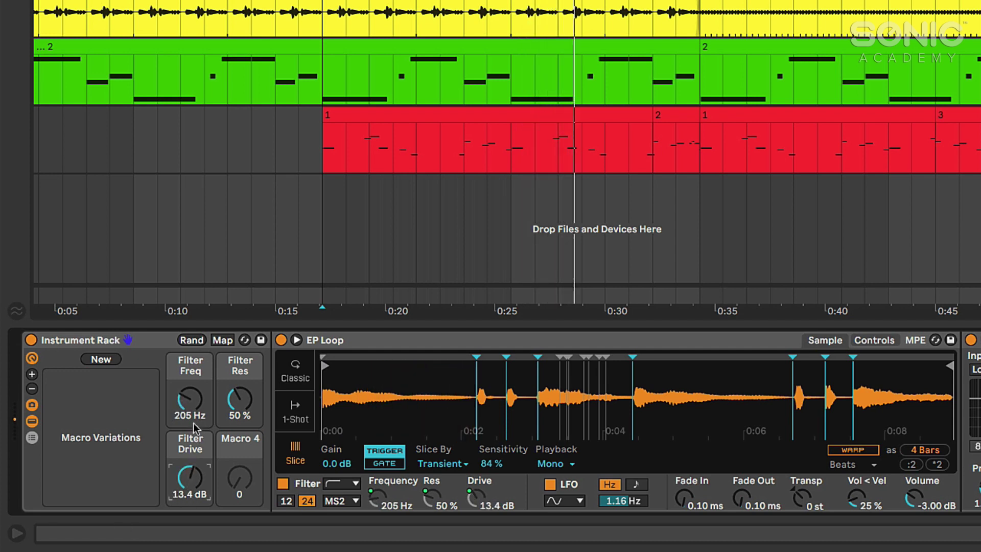
click(240, 400)
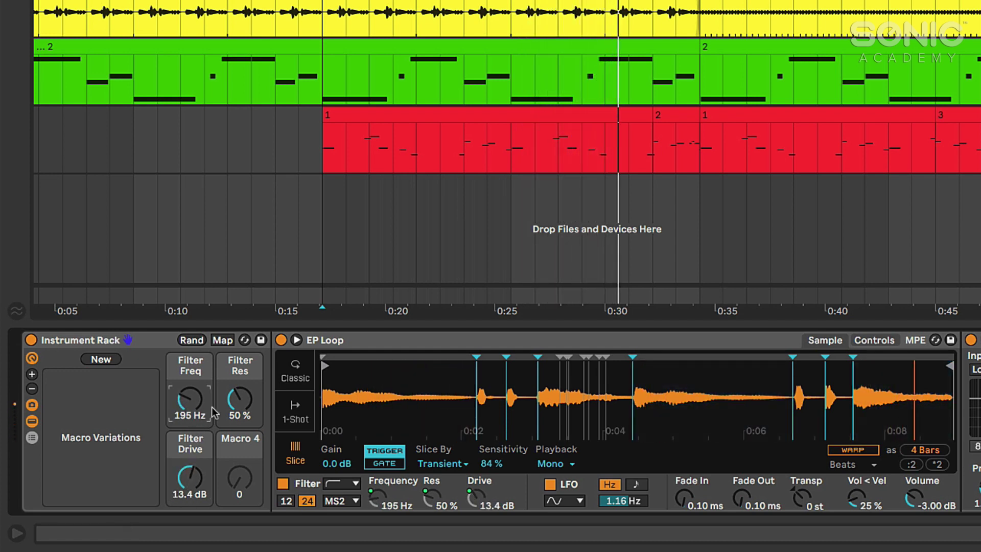
drag(239, 400, 240, 401)
click(190, 398)
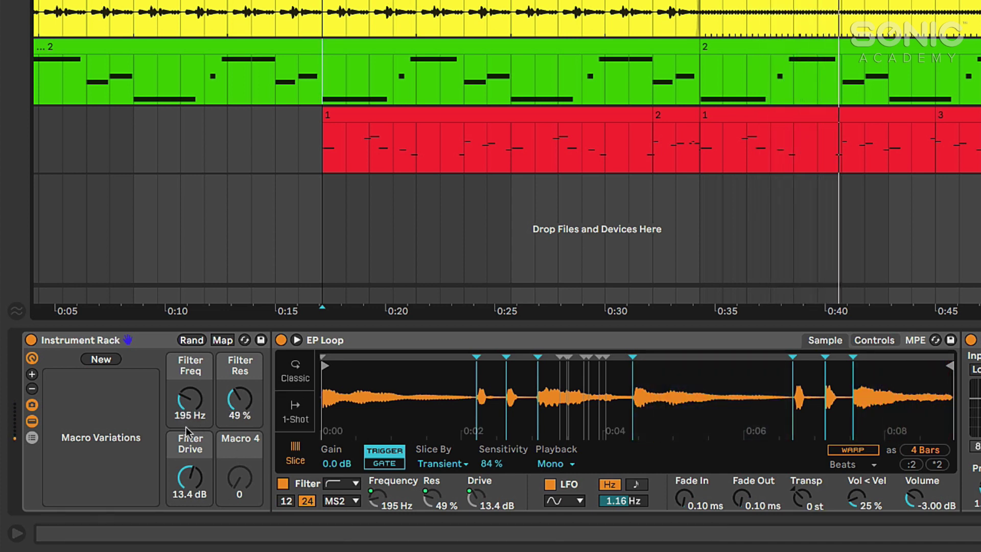
- Store the current macros as Variation 1, then save randomized macros as Variation 2
click(108, 360)
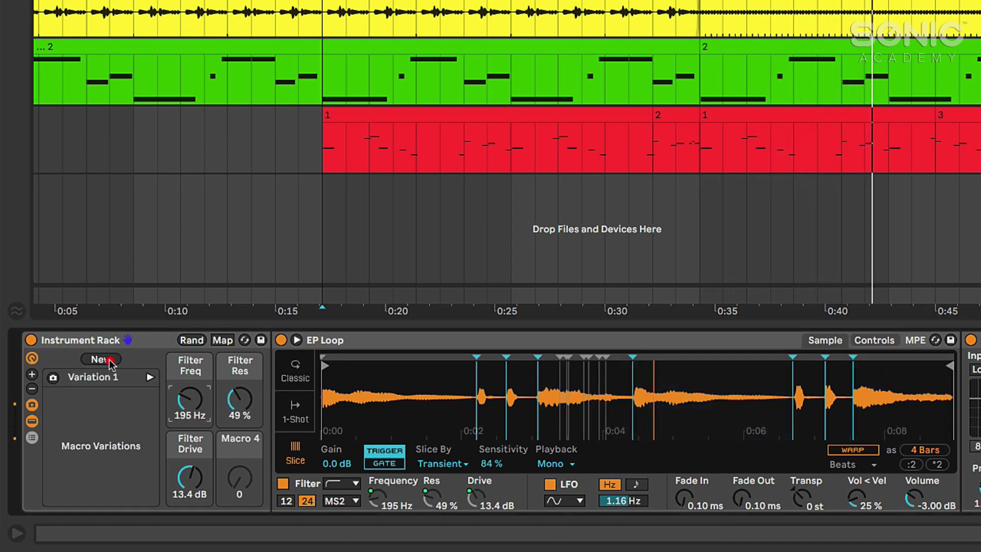
click(86, 383)
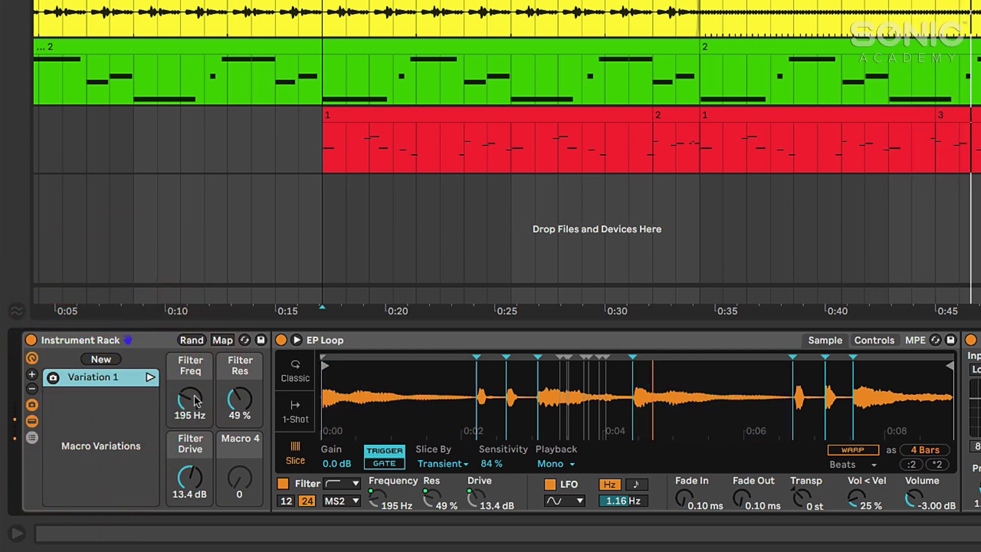
click(191, 341)
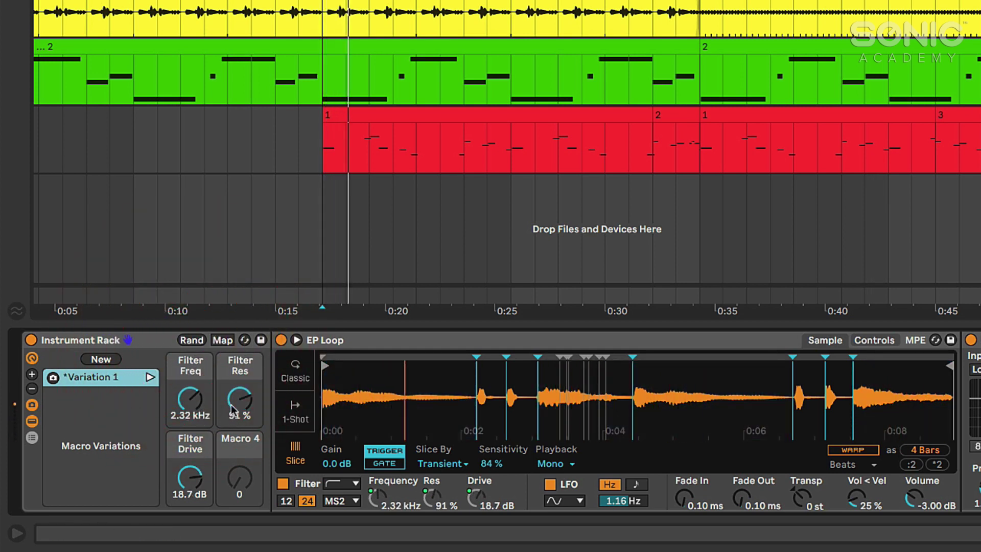
click(110, 366)
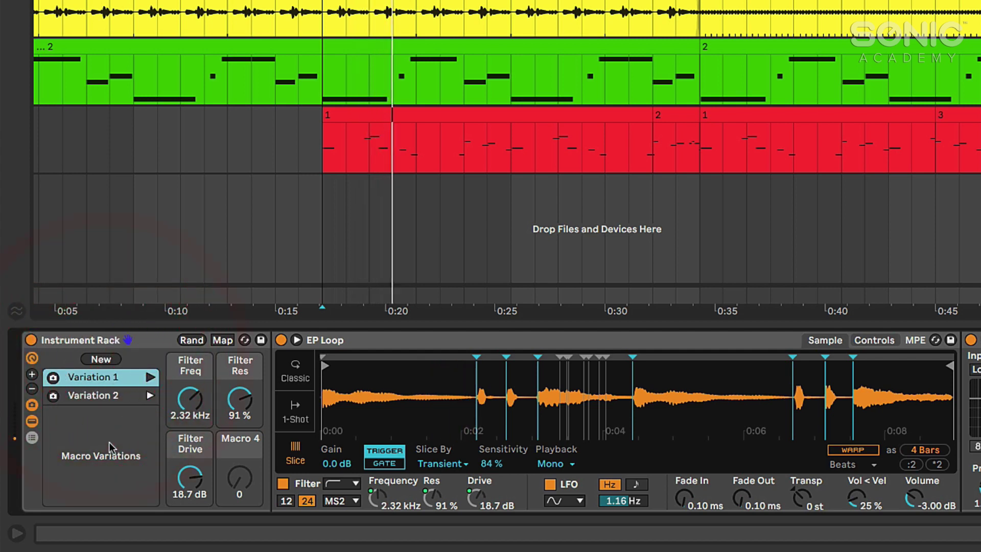
- From Variation 1, lower Freq, Res to 41% and Drive to 9.64 dB; save as Variation 3
click(149, 378)
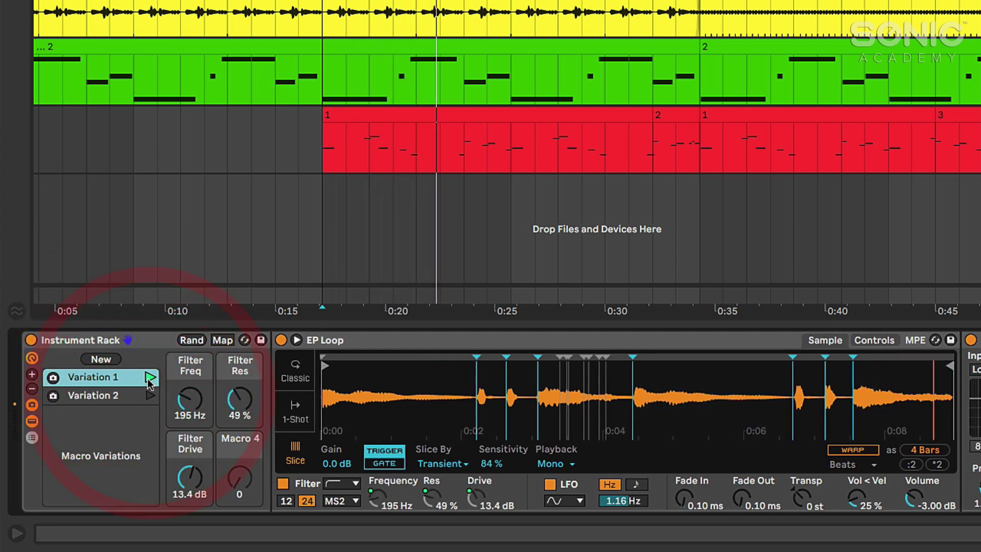
drag(187, 401, 187, 453)
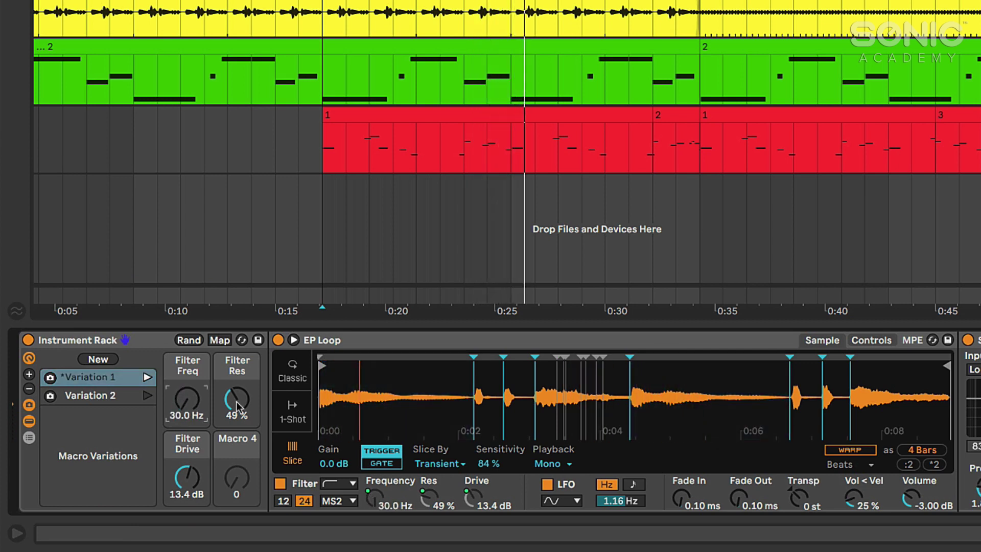
drag(243, 404, 243, 413)
drag(187, 478, 187, 494)
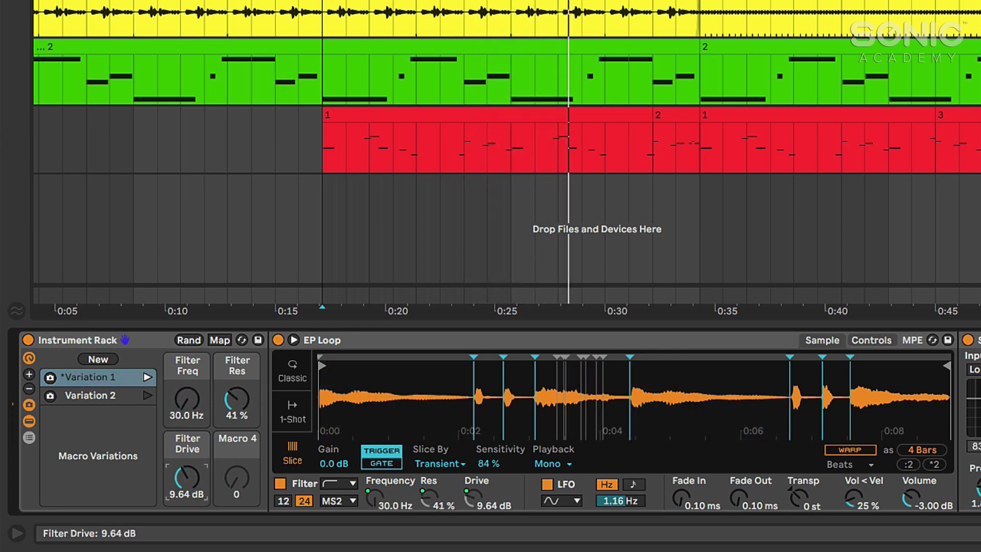
click(98, 359)
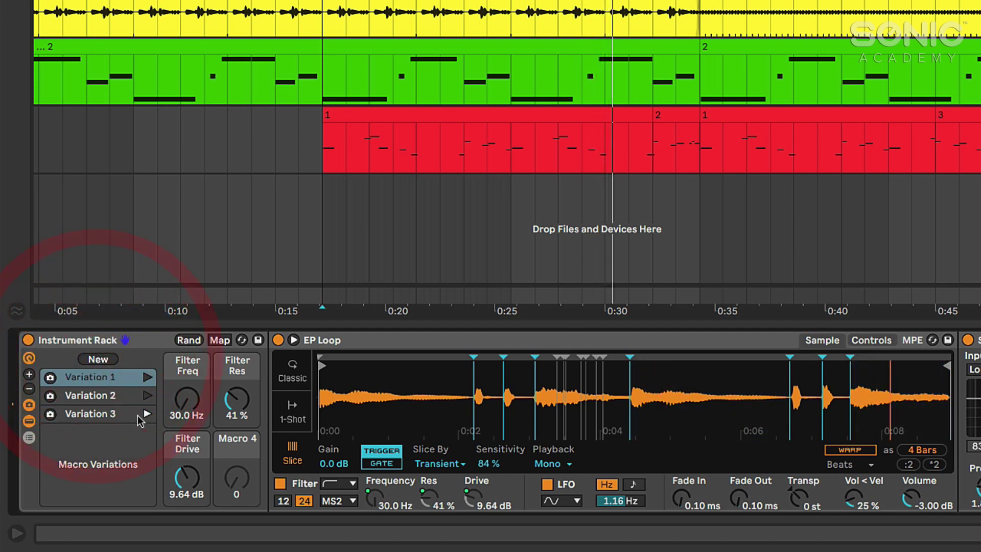
- Switch between Variations 3 and 2, ending on Variation 1
click(147, 377)
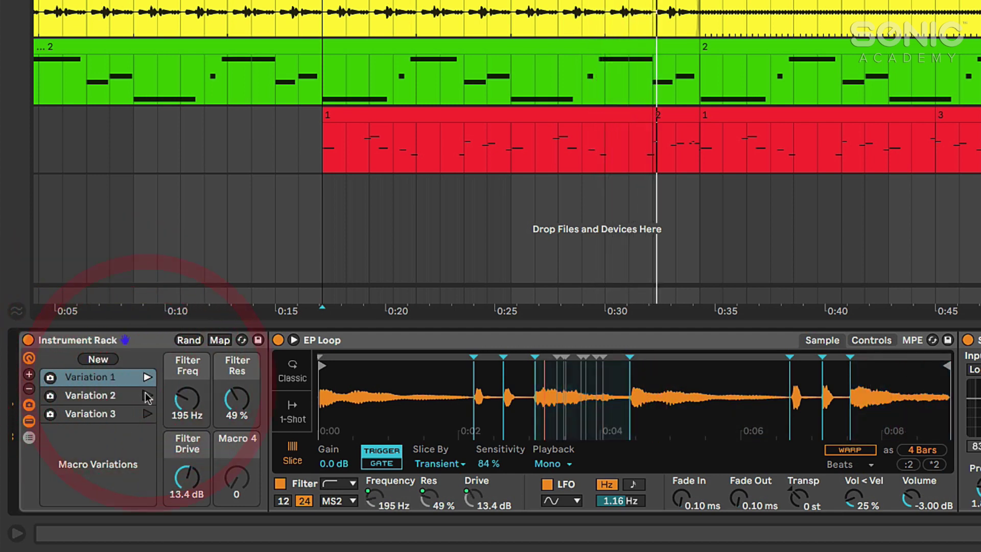
click(145, 412)
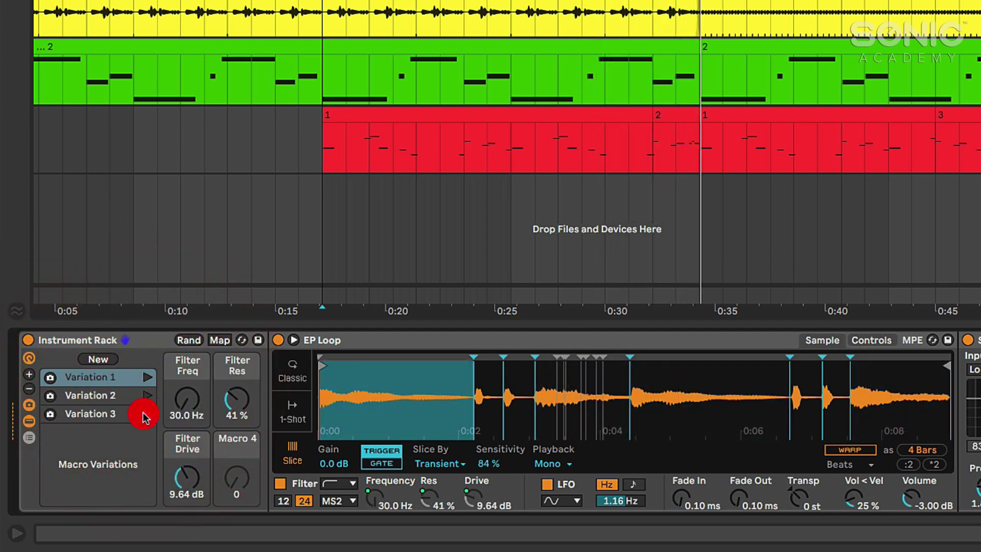
click(147, 377)
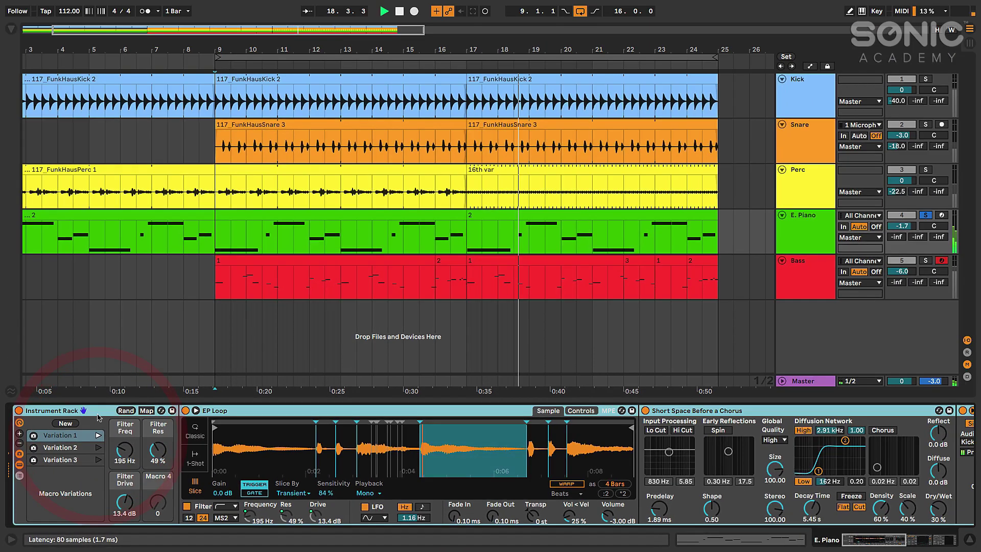
click(148, 395)
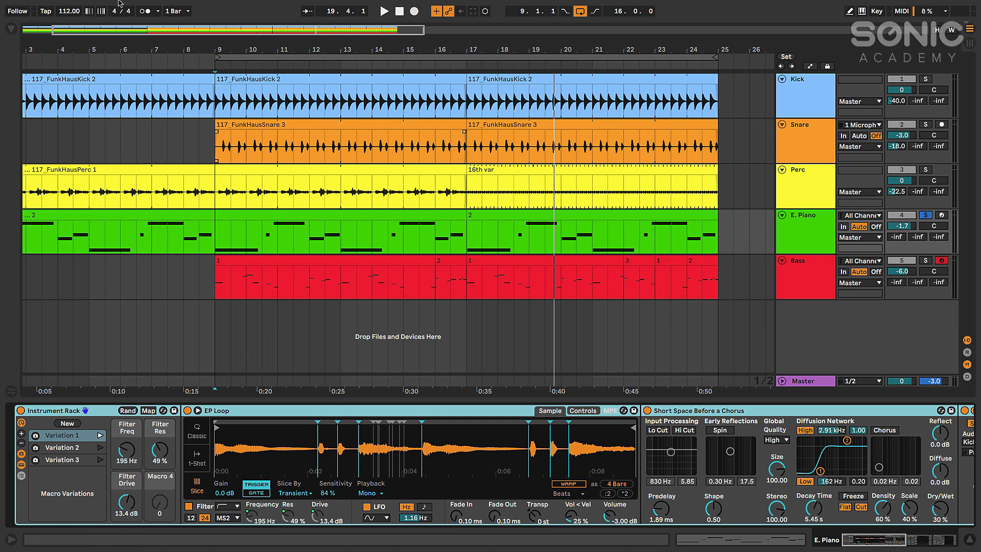
click(196, 5)
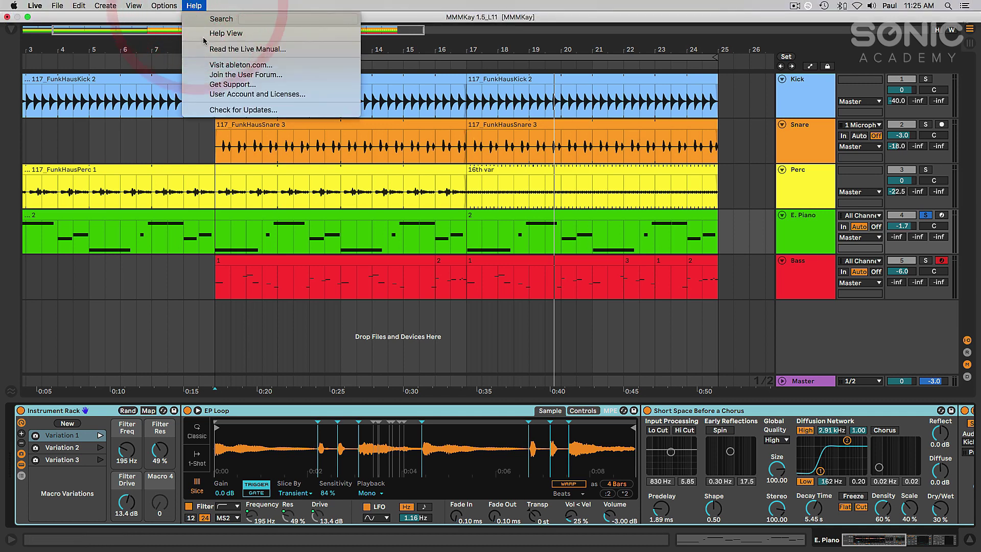
click(226, 34)
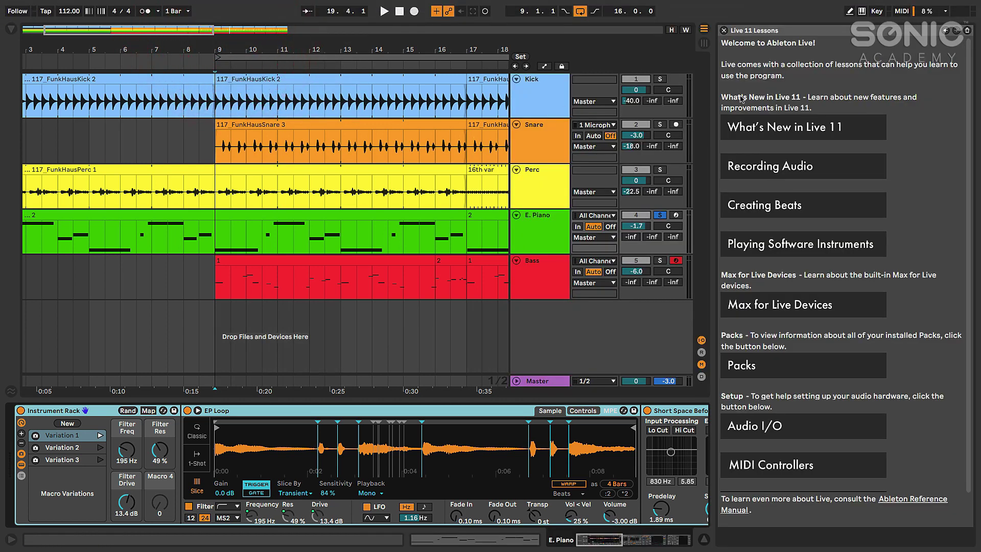
click(795, 133)
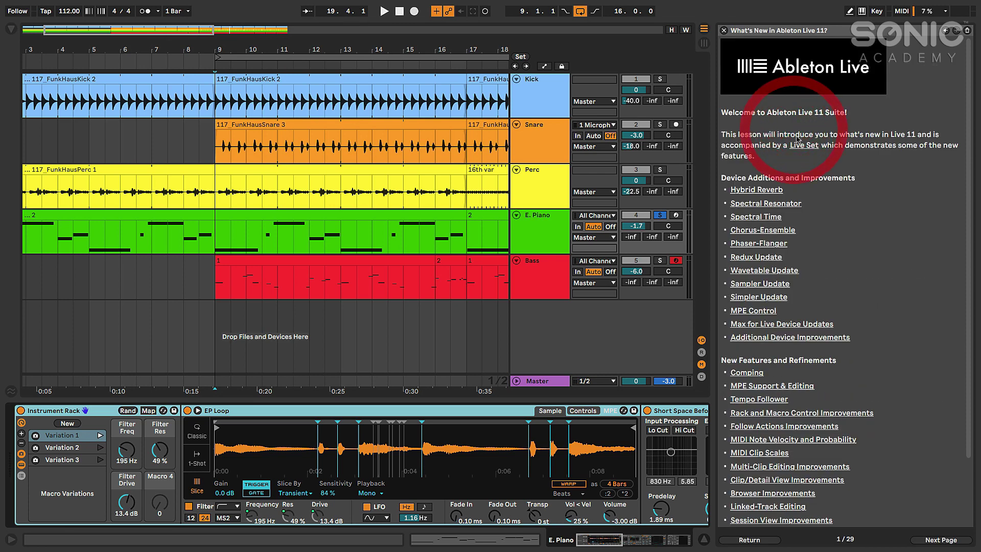
scroll(830, 188, down, 3)
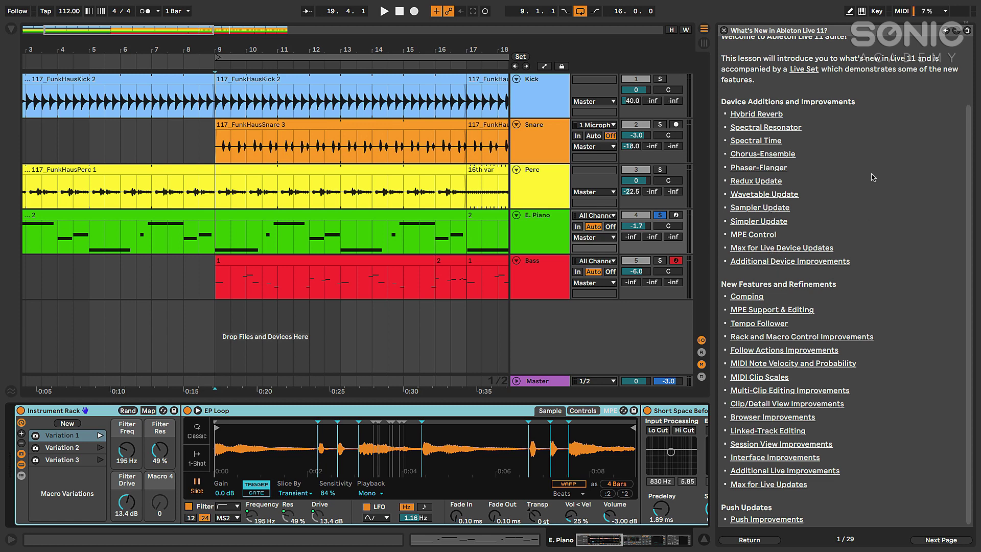
scroll(874, 177, up, 3)
scroll(874, 177, down, 3)
scroll(926, 277, up, 3)
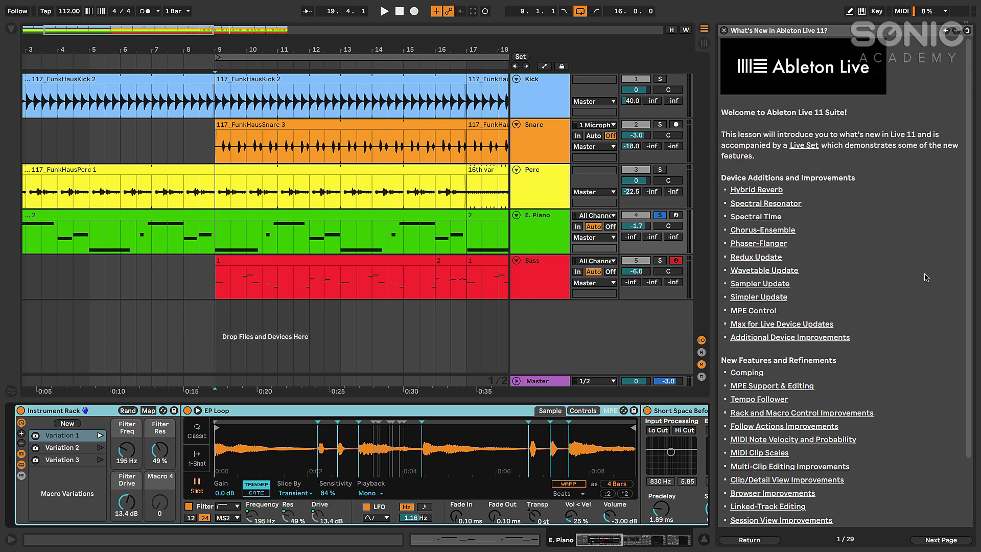
click(723, 31)
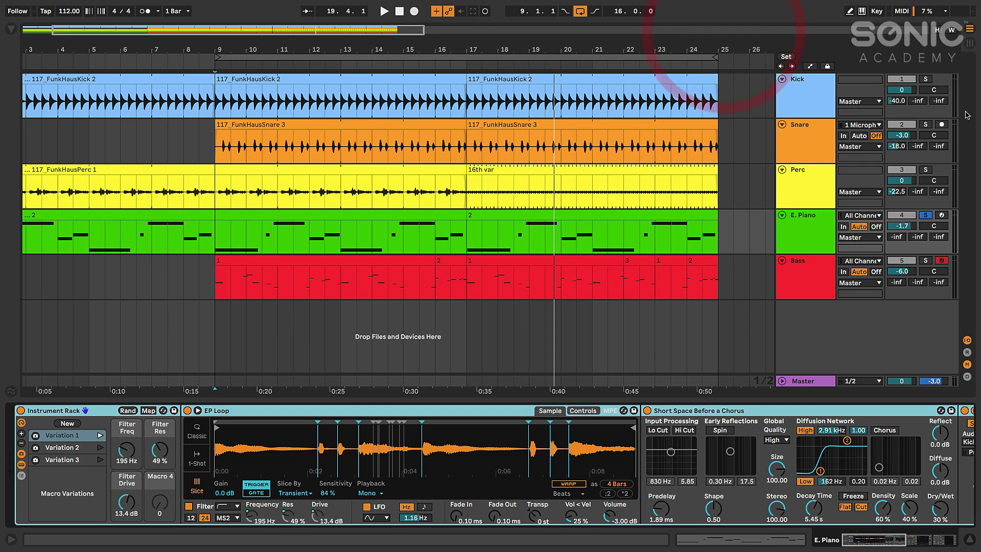